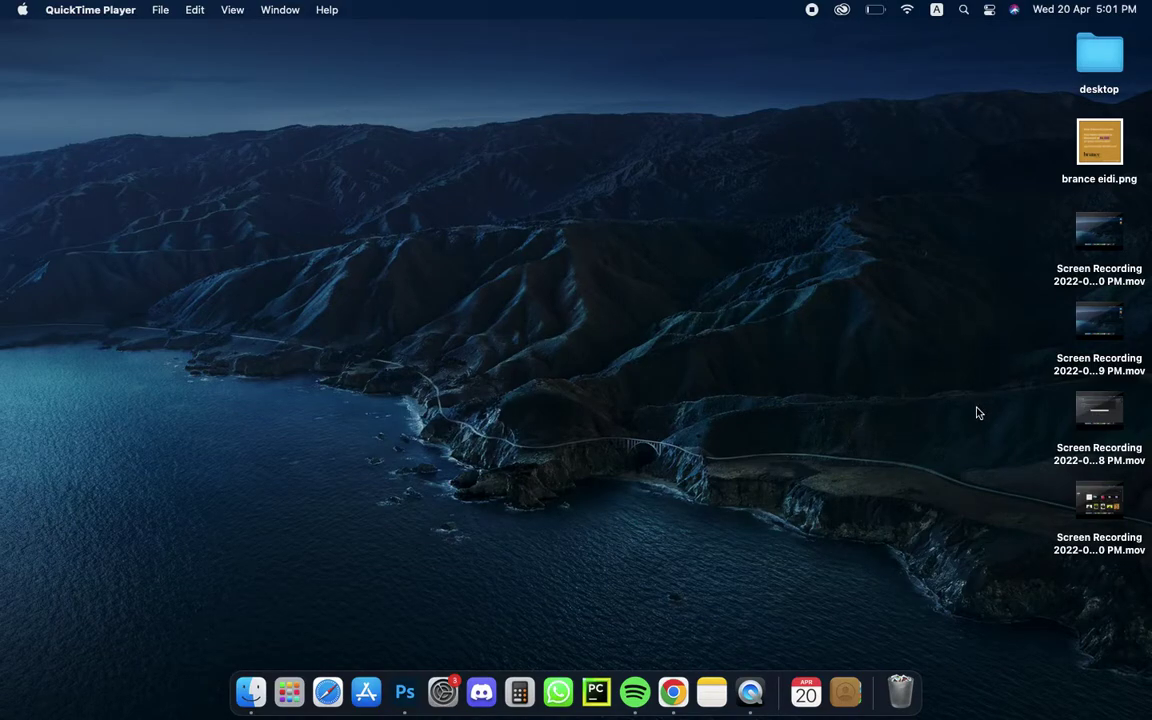
Open Google Chrome and run a Google search for cod.org
click(938, 490)
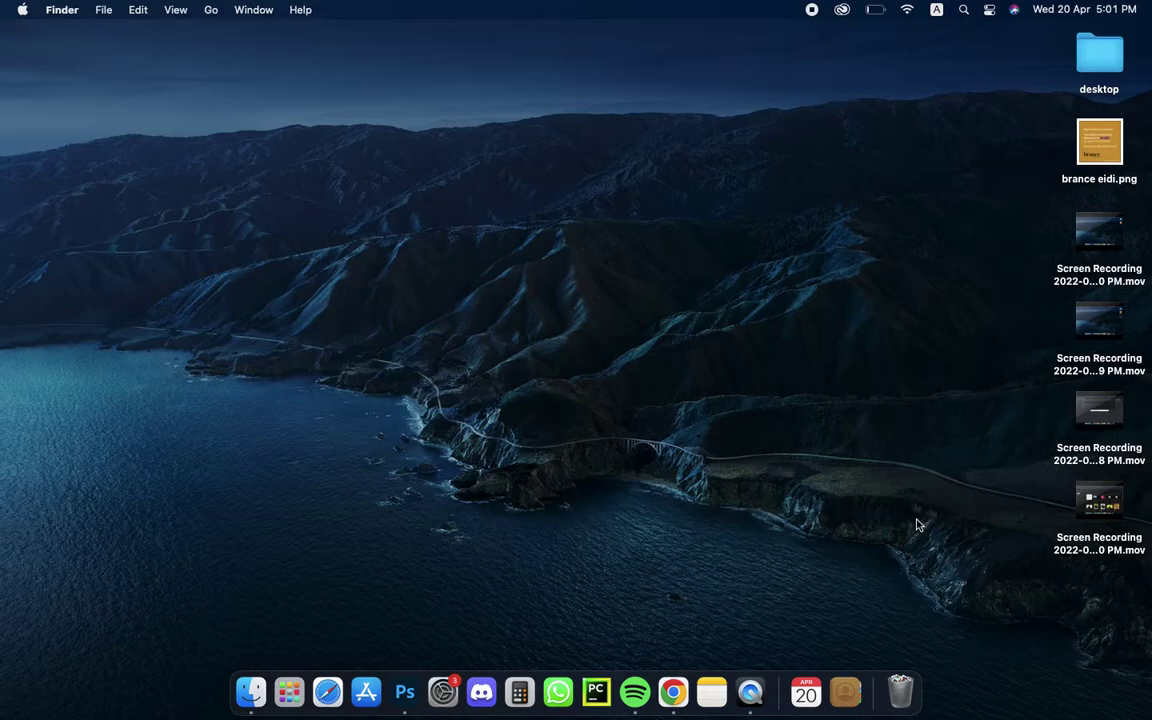
click(668, 688)
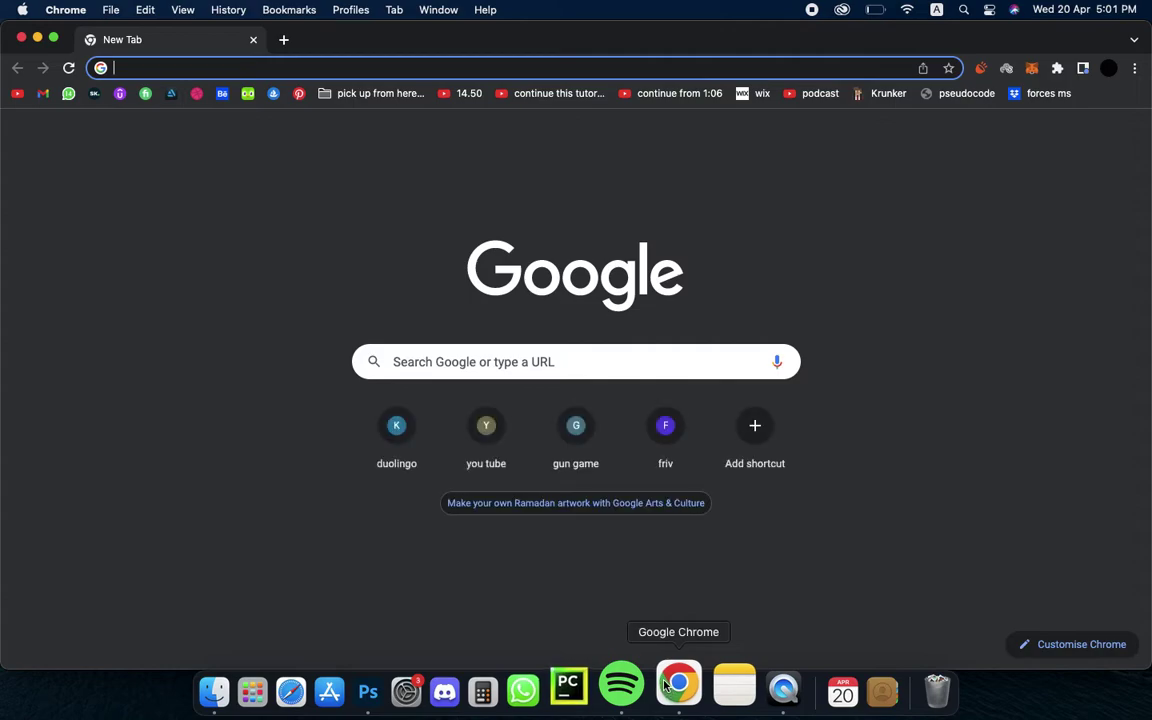
click(370, 60)
text(cod)
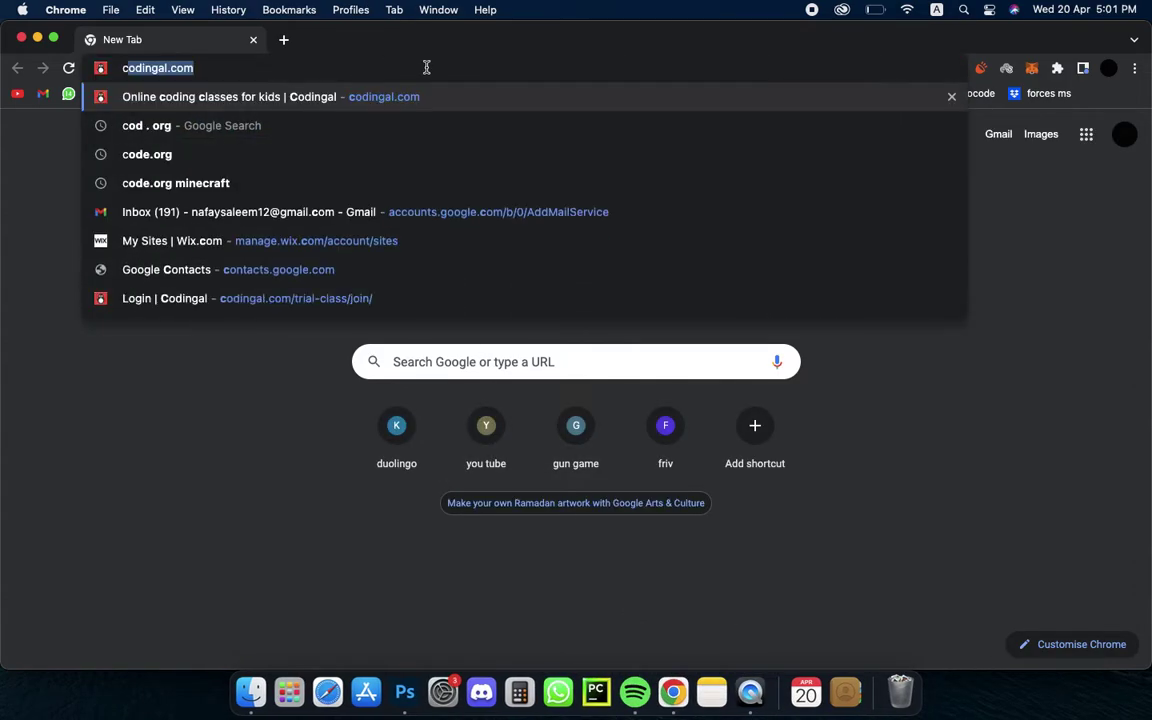
key(BackSpace)
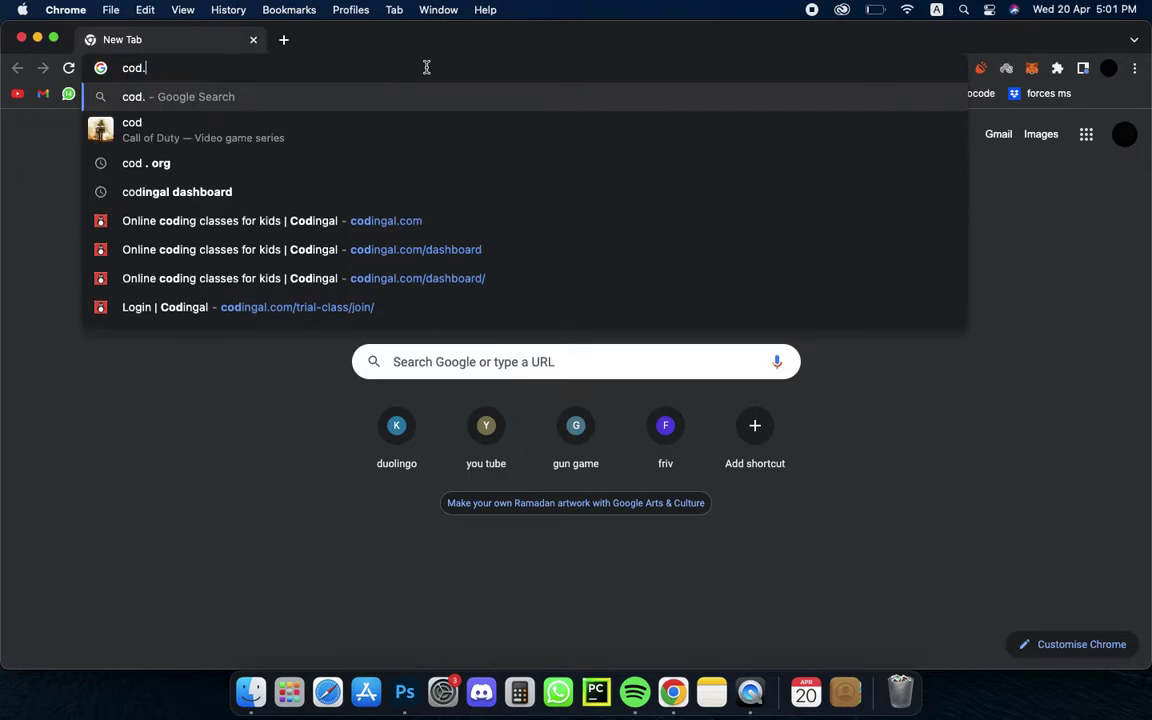
text(.org)
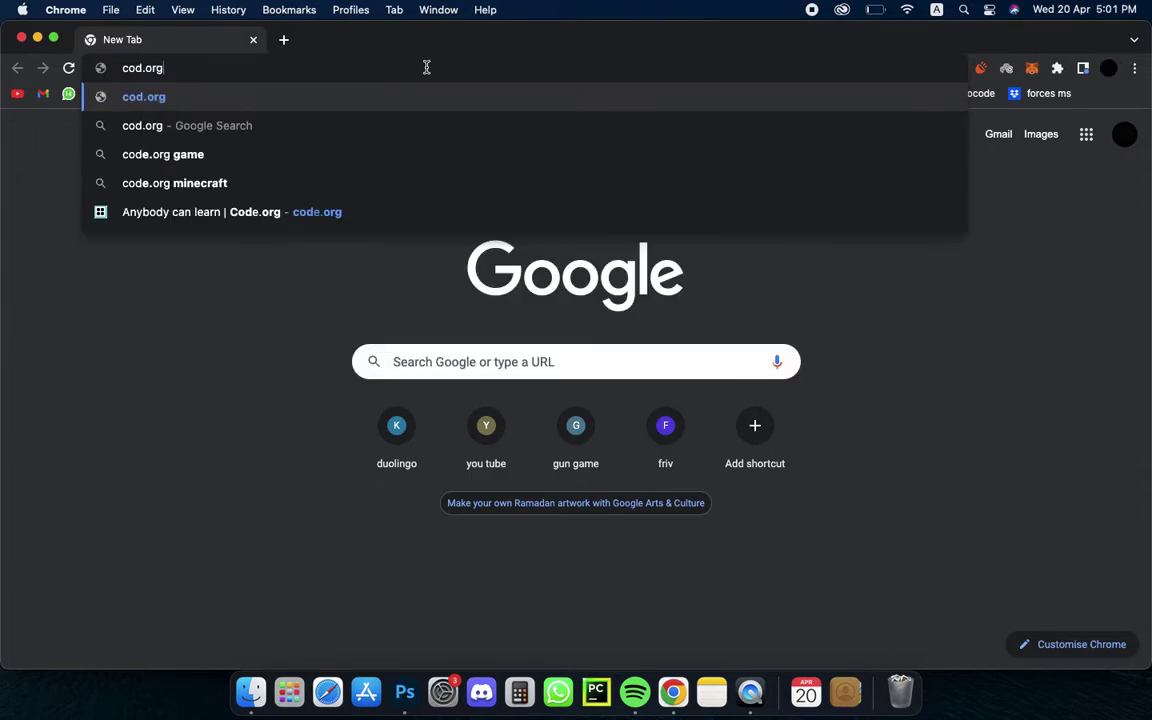
click(399, 122)
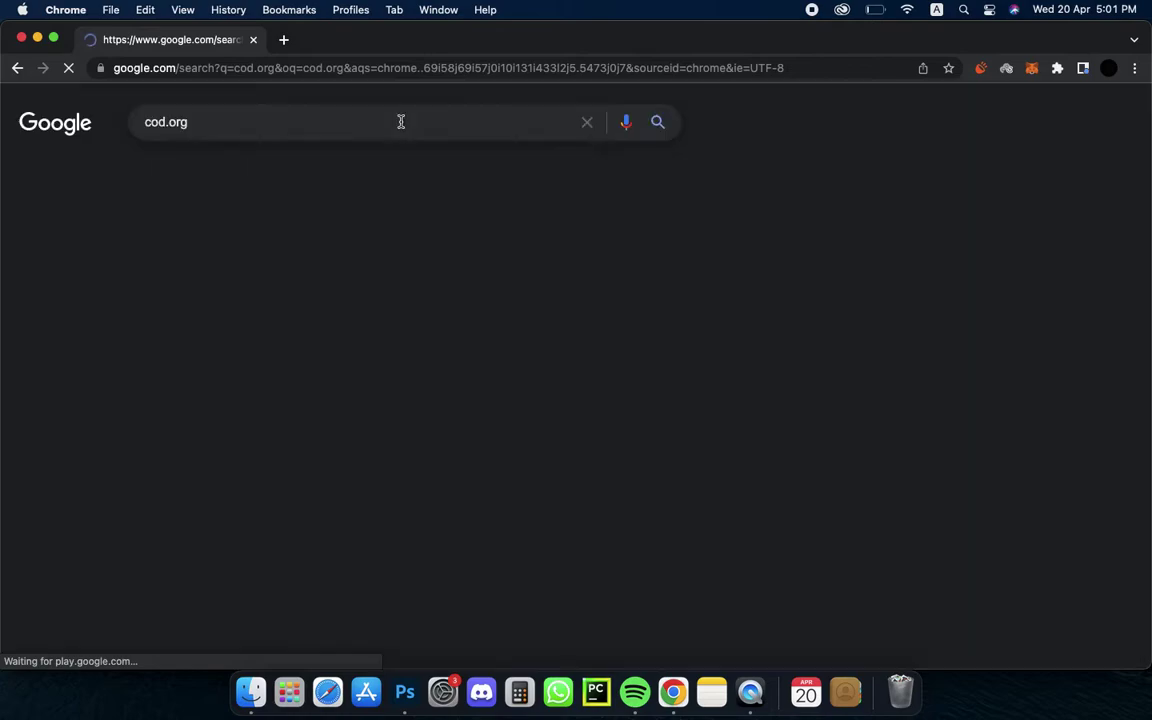
Go to Code.org from the search results and start a new Sprite Lab project
click(330, 317)
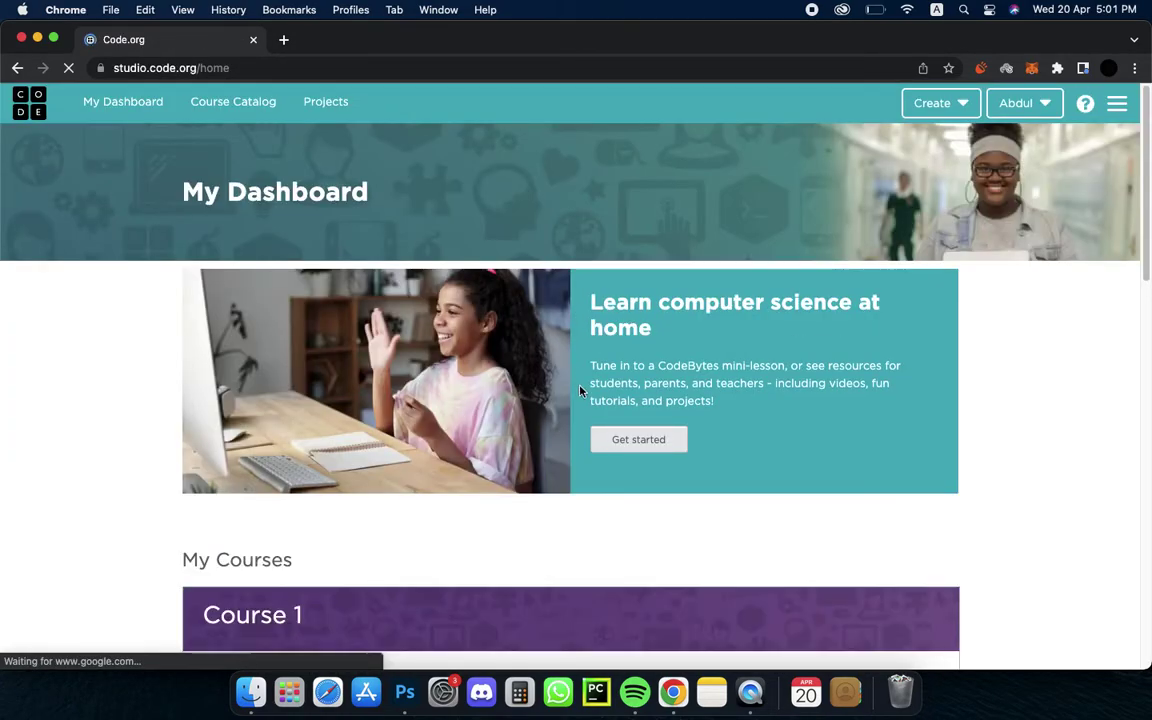
scroll(586, 467, down, 1)
scroll(586, 467, down, 3)
scroll(586, 467, down, 2)
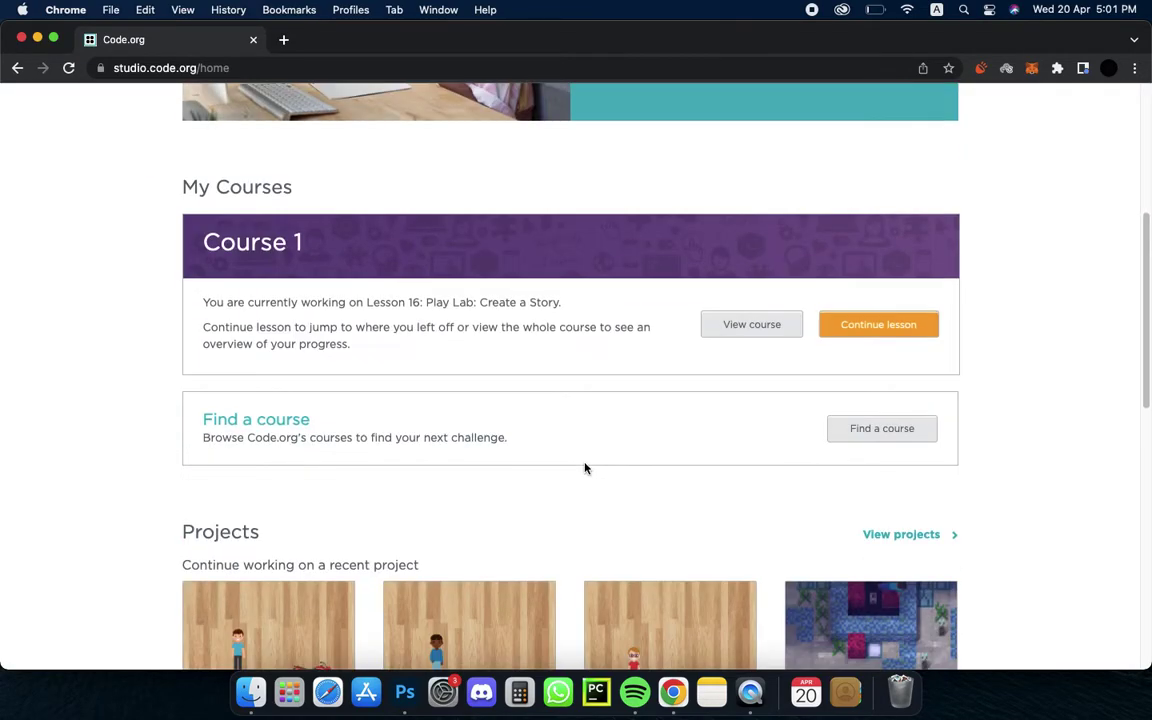
scroll(586, 467, down, 3)
scroll(586, 467, down, 3)
scroll(586, 470, down, 2)
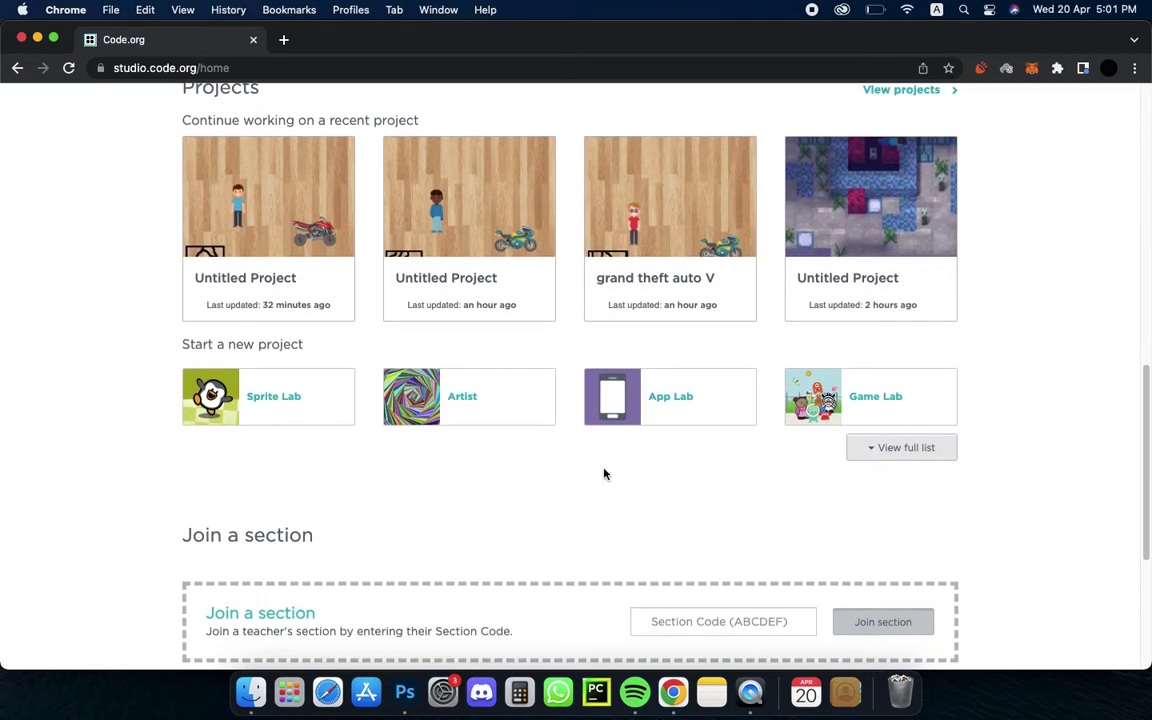
click(264, 414)
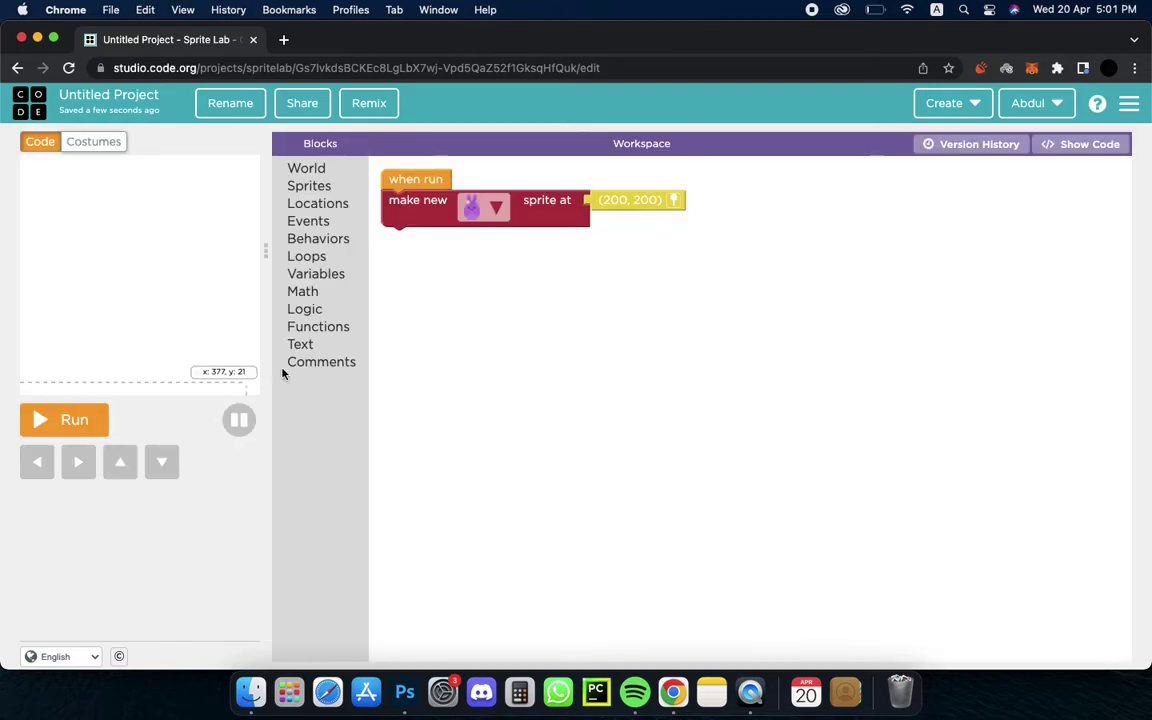
click(497, 210)
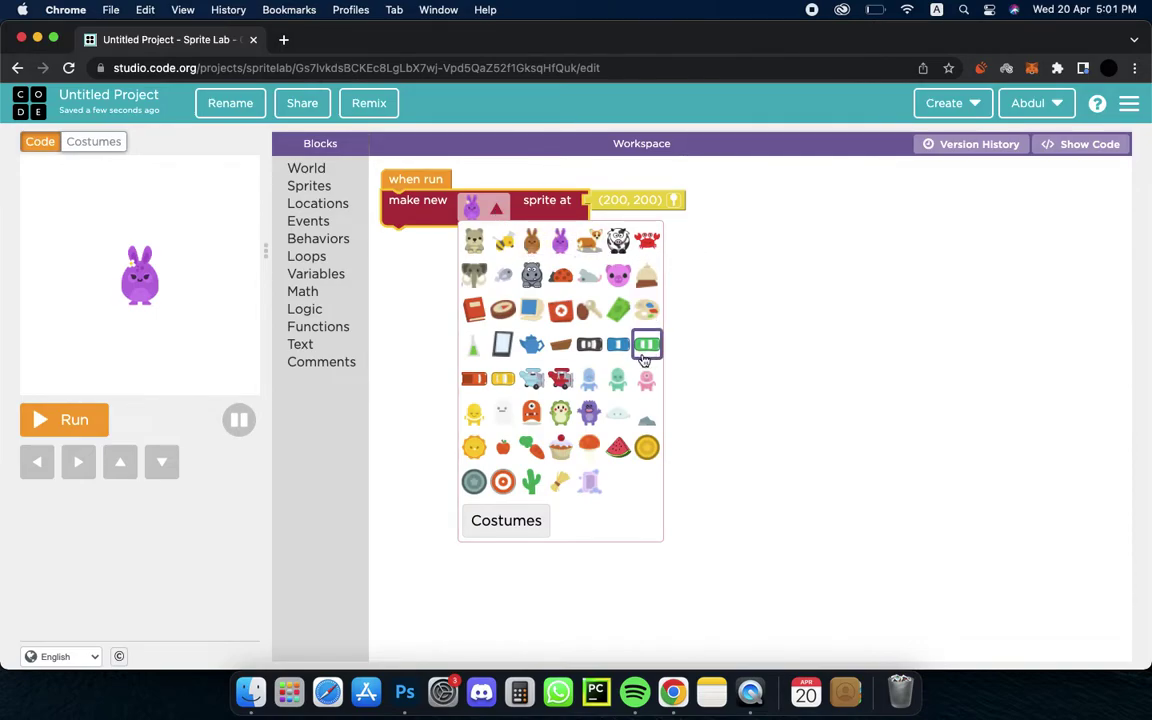
Add the yellow-and-pink monster truck from the Vehicles costume library, then go back to the code
click(506, 522)
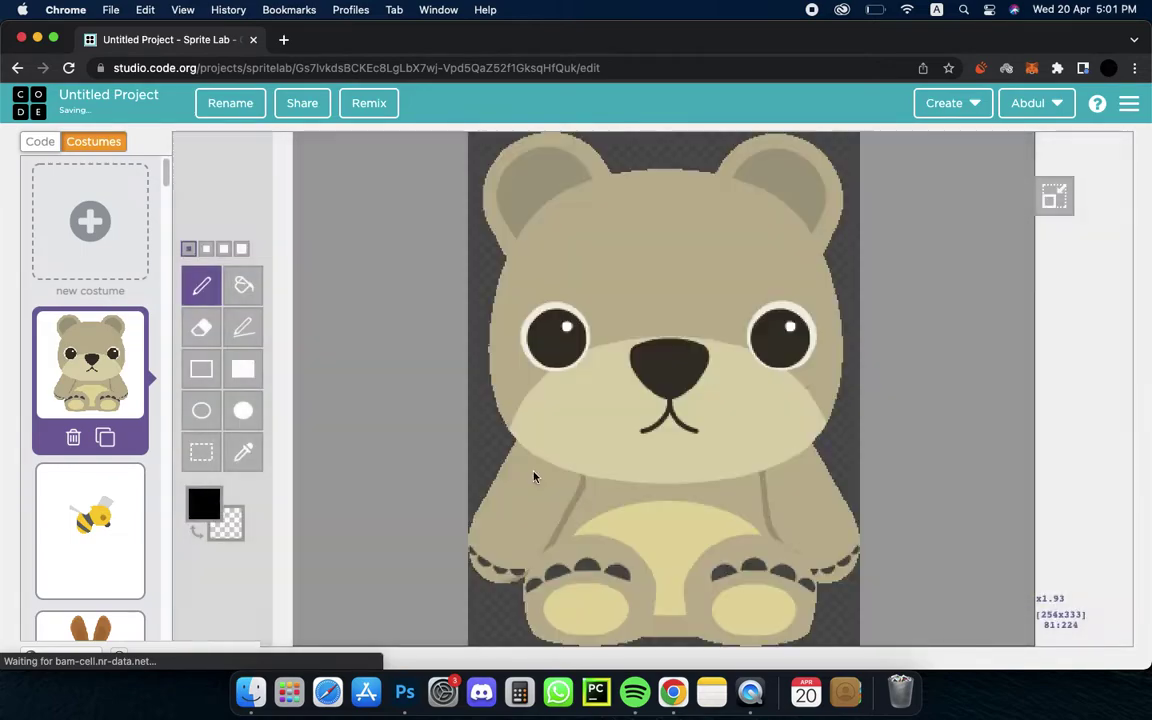
click(99, 268)
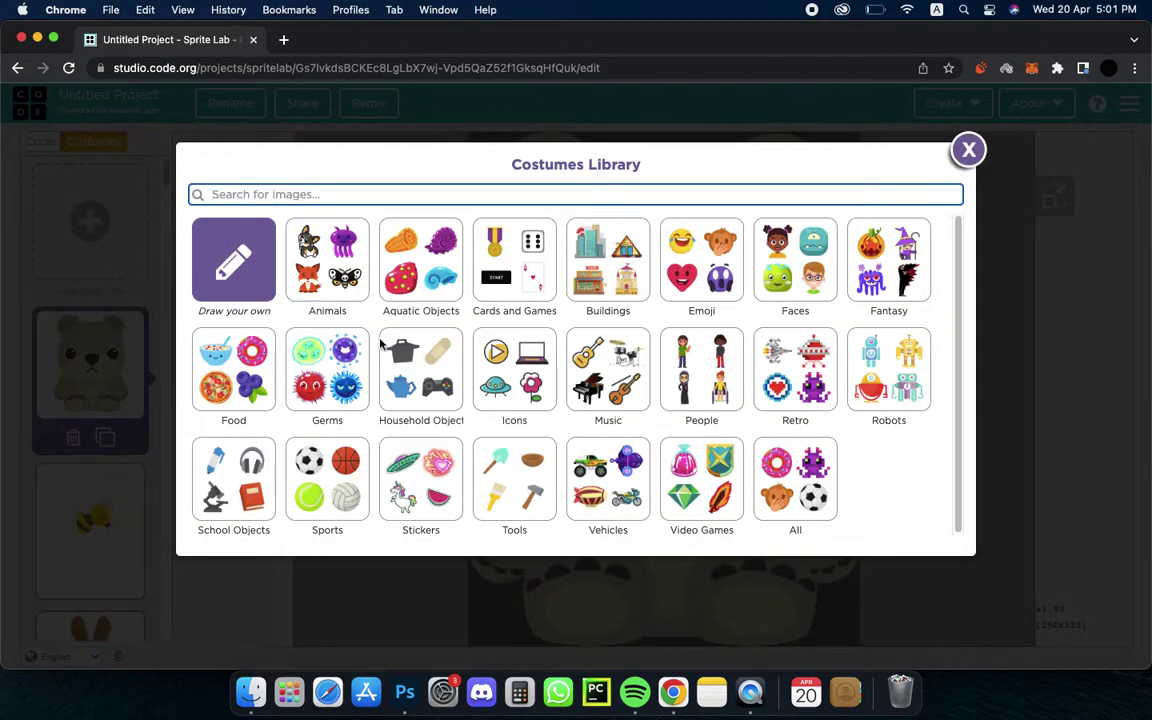
click(608, 487)
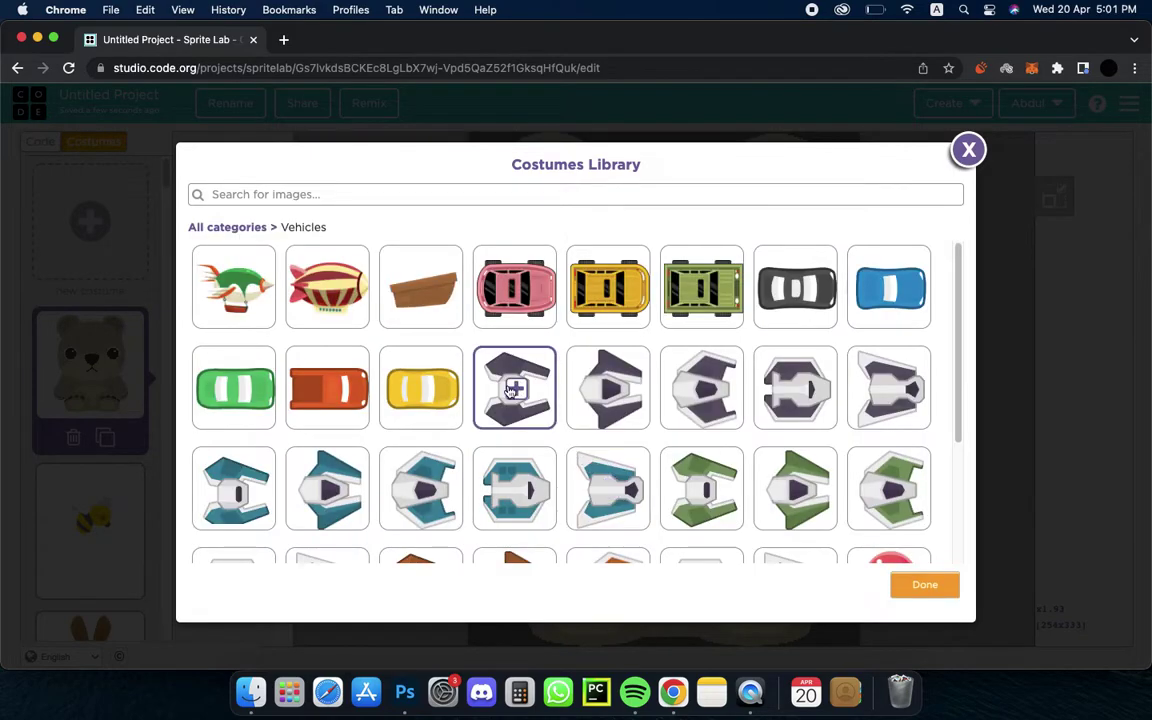
scroll(500, 405, down, 1)
scroll(498, 408, down, 2)
scroll(500, 413, down, 3)
scroll(500, 410, up, 2)
scroll(540, 360, down, 4)
click(516, 328)
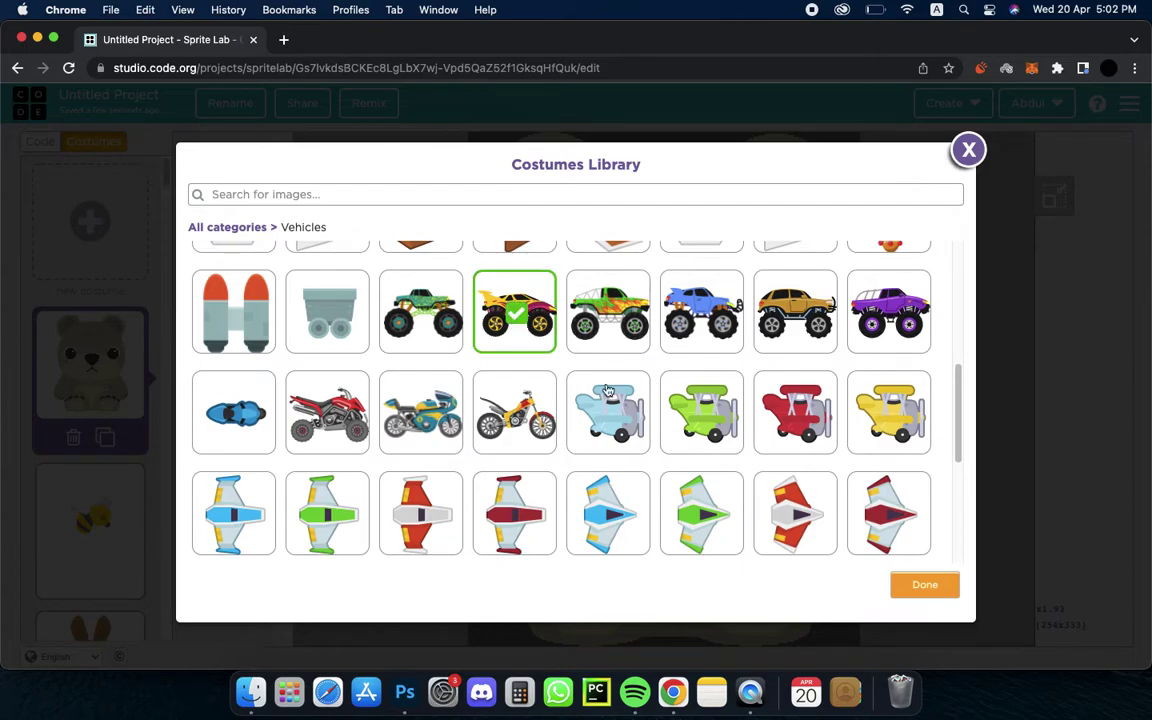
click(905, 586)
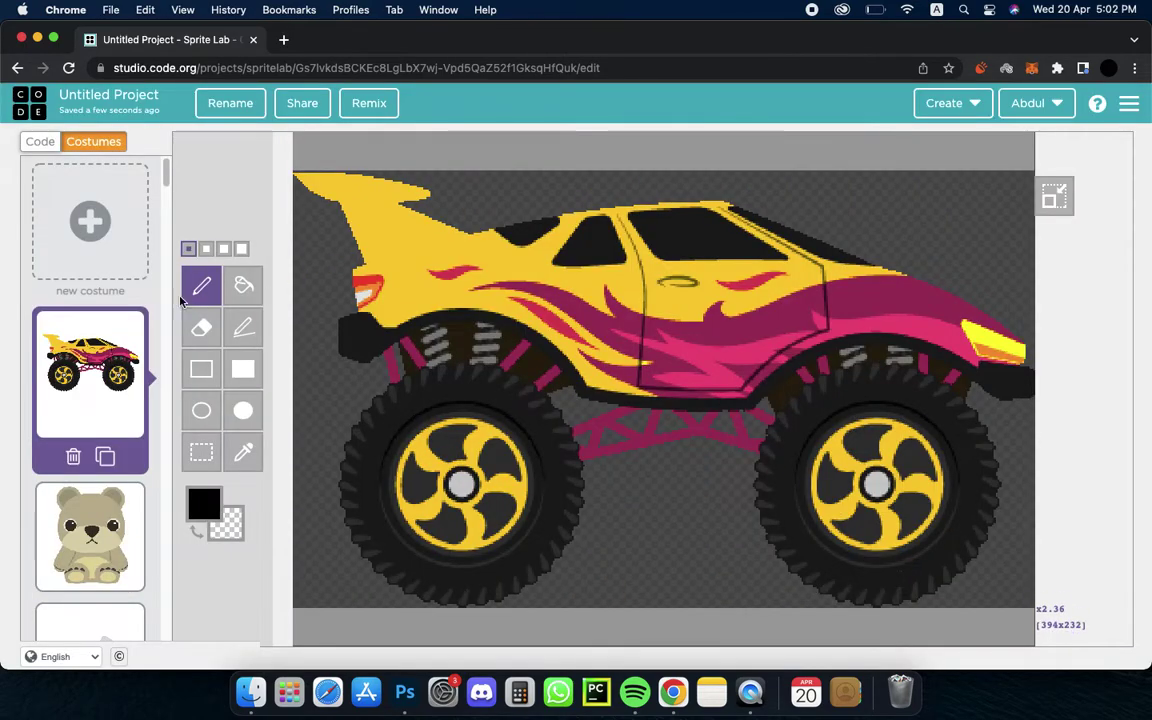
click(45, 141)
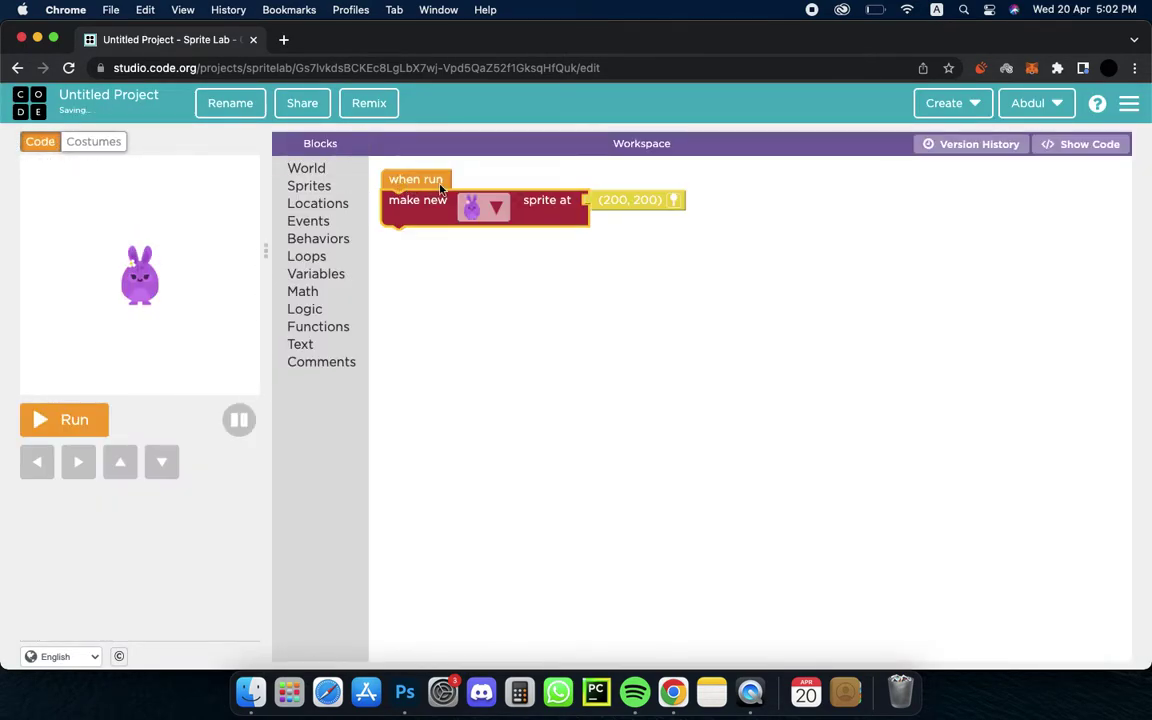
Give the first sprite the monster truck costume and add a second make-new-sprite block beneath it
click(496, 205)
click(478, 238)
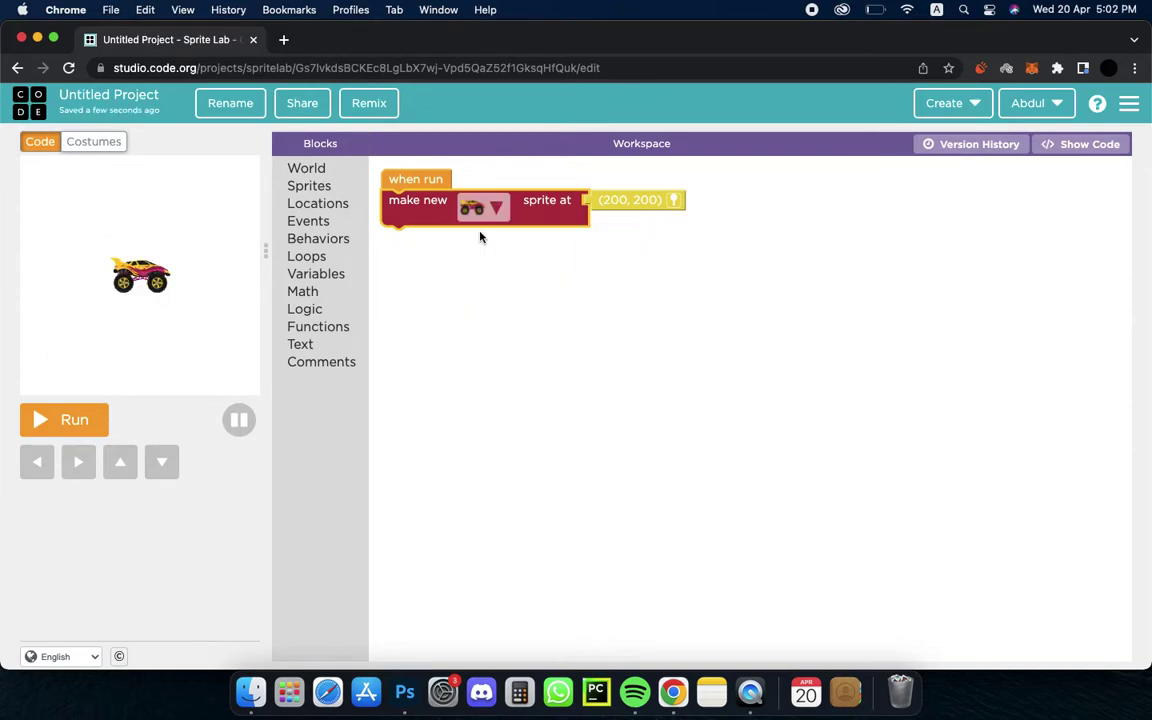
click(330, 187)
drag(410, 182, 430, 252)
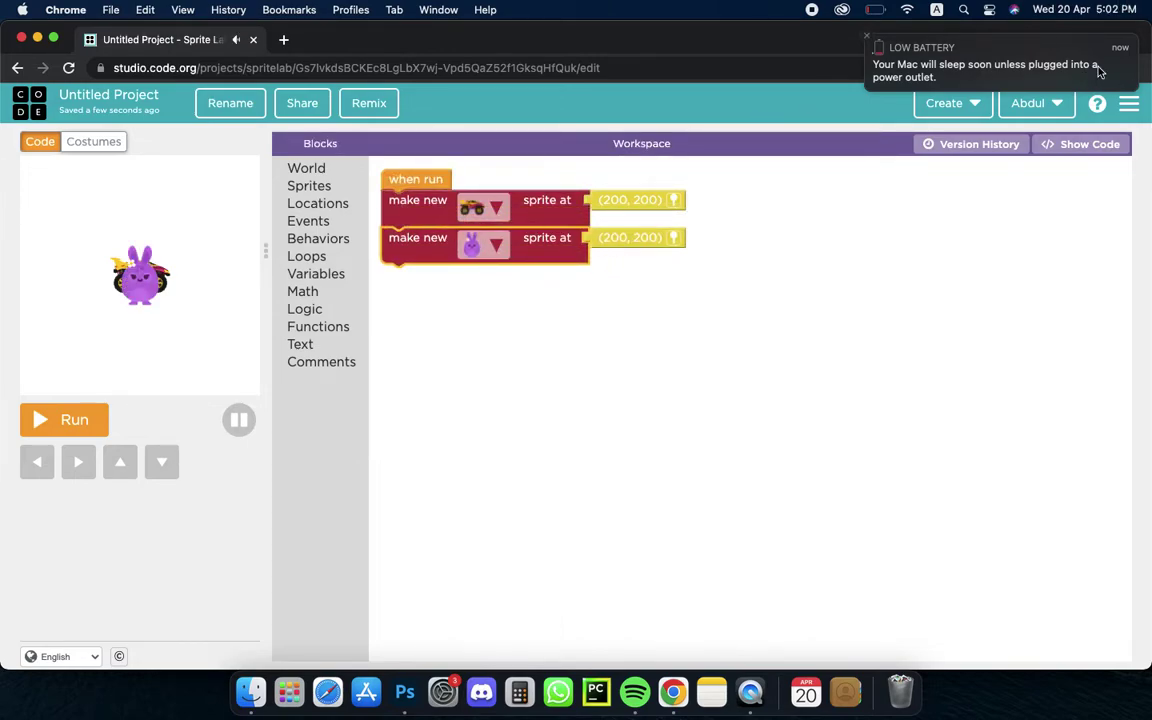
click(868, 37)
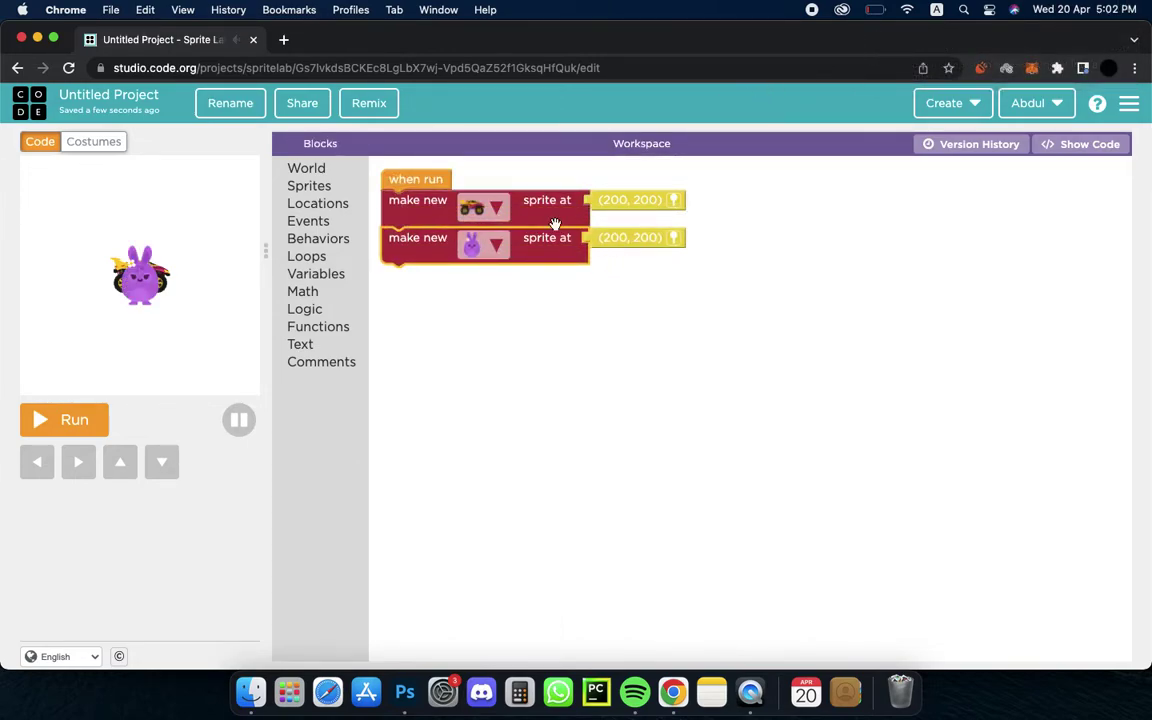
click(490, 247)
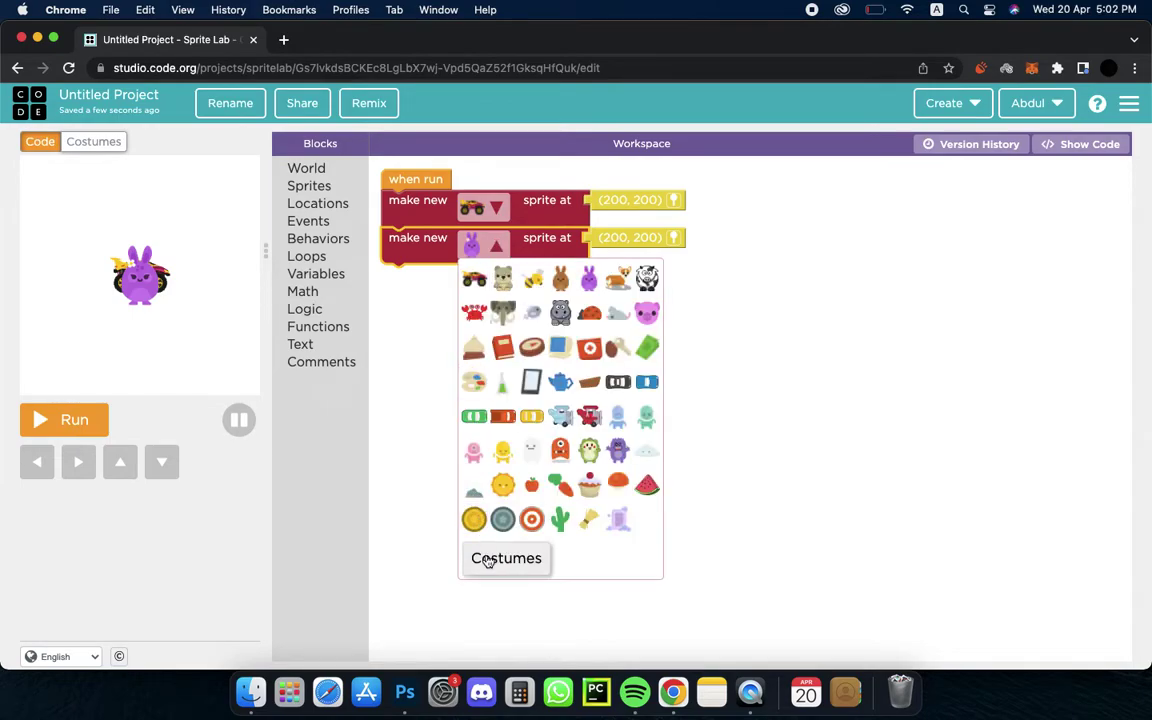
click(480, 557)
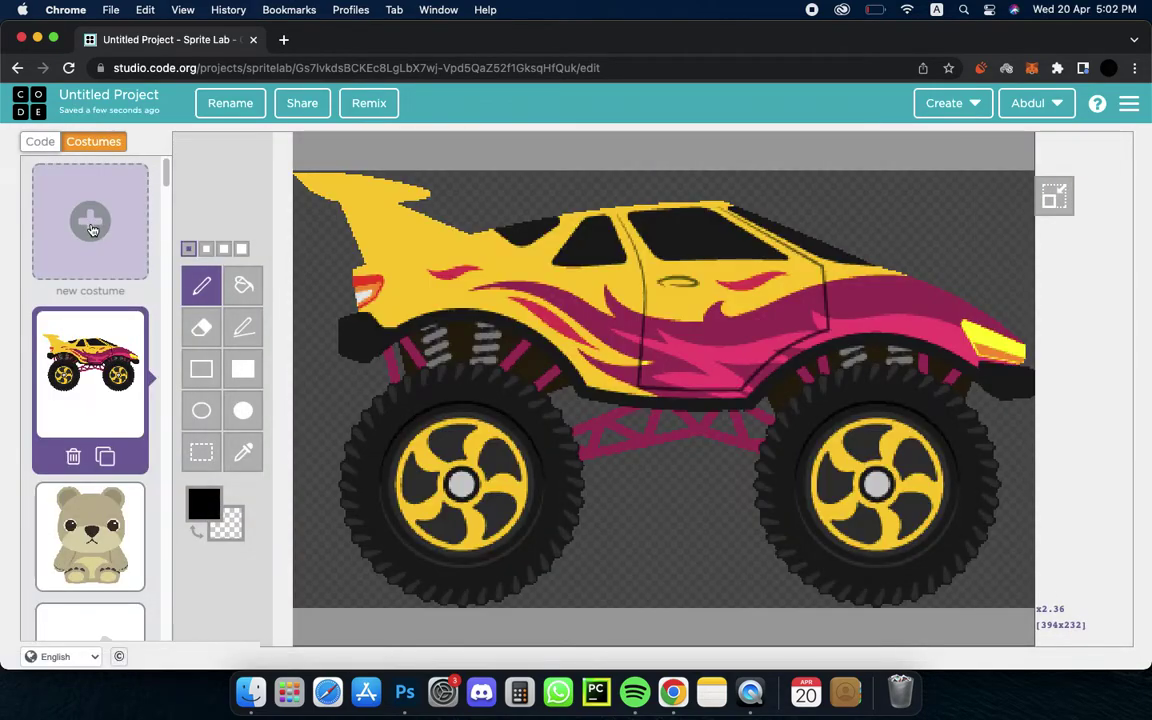
Draw a blank costume with a thick-outlined flag rectangle and a thin pole down its right side
click(101, 227)
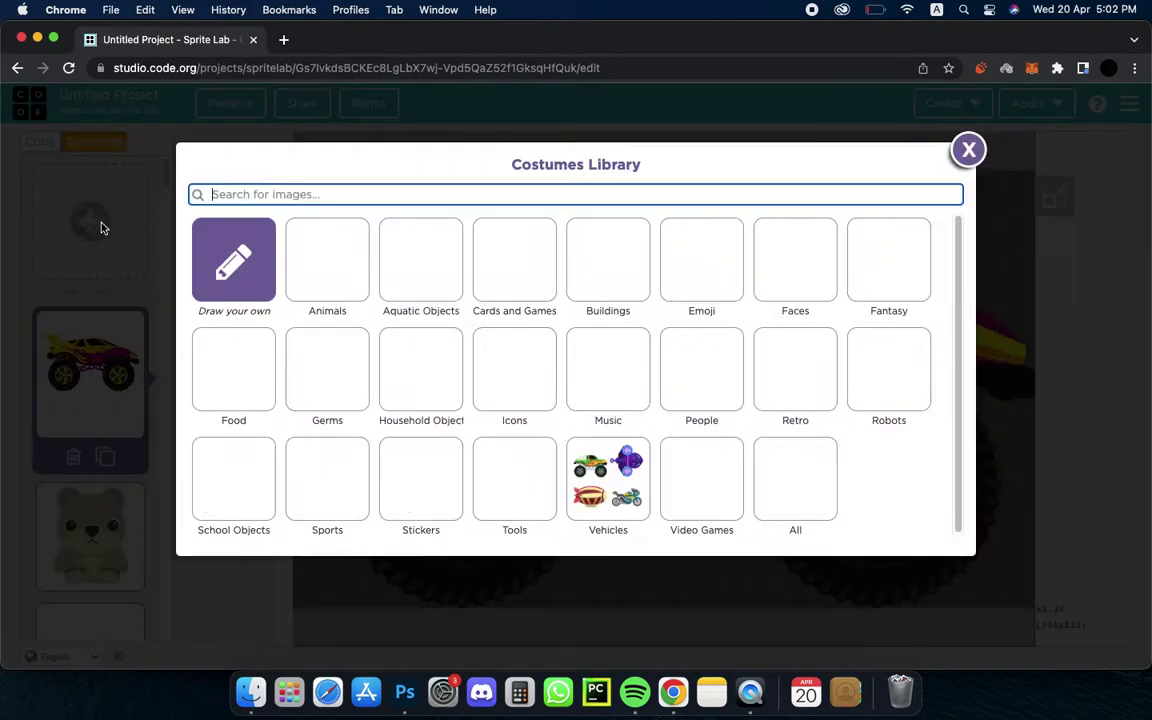
click(235, 261)
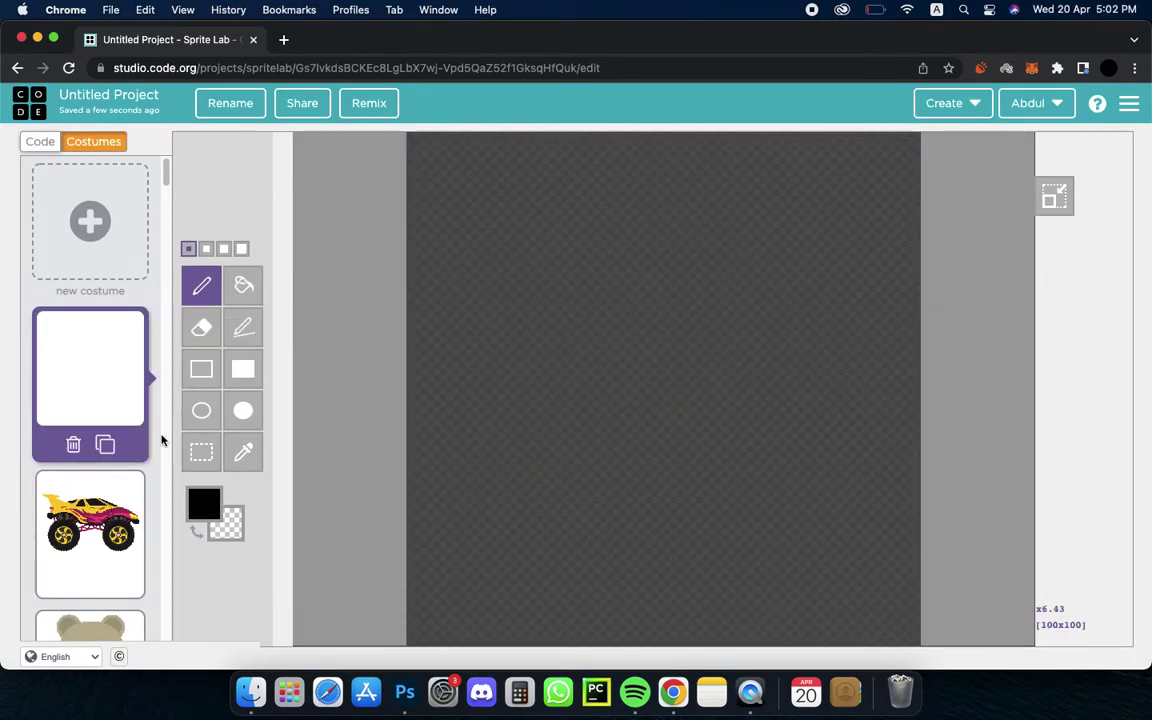
click(197, 370)
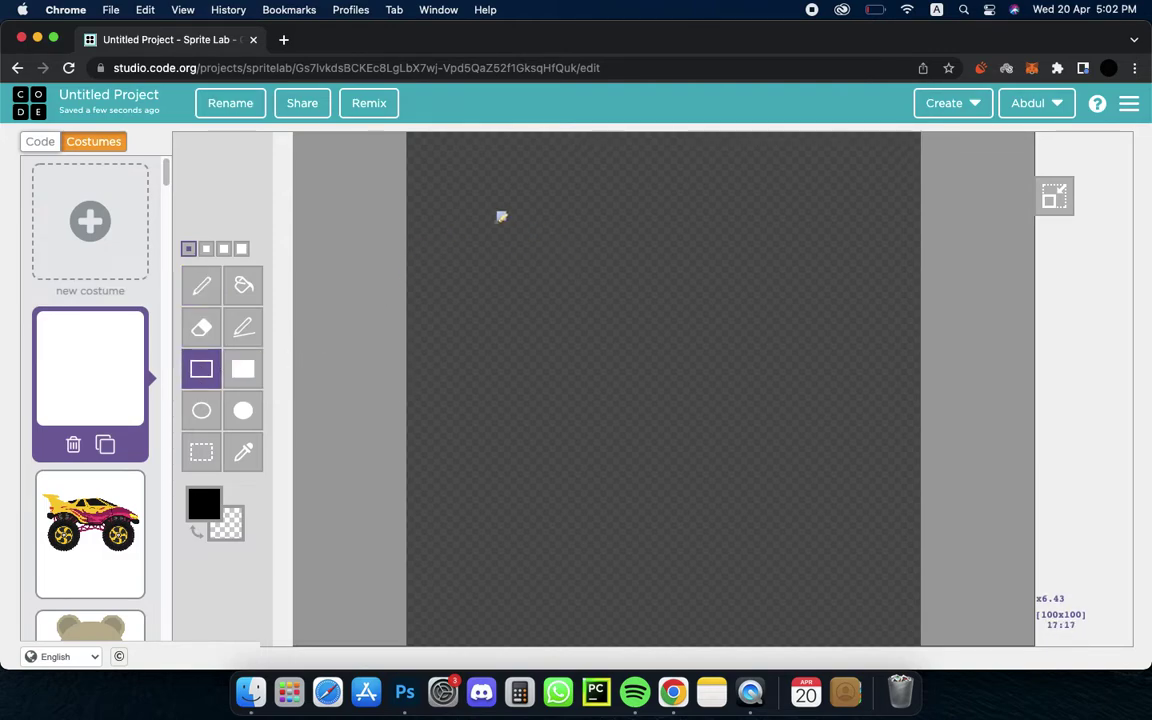
drag(497, 222, 853, 430)
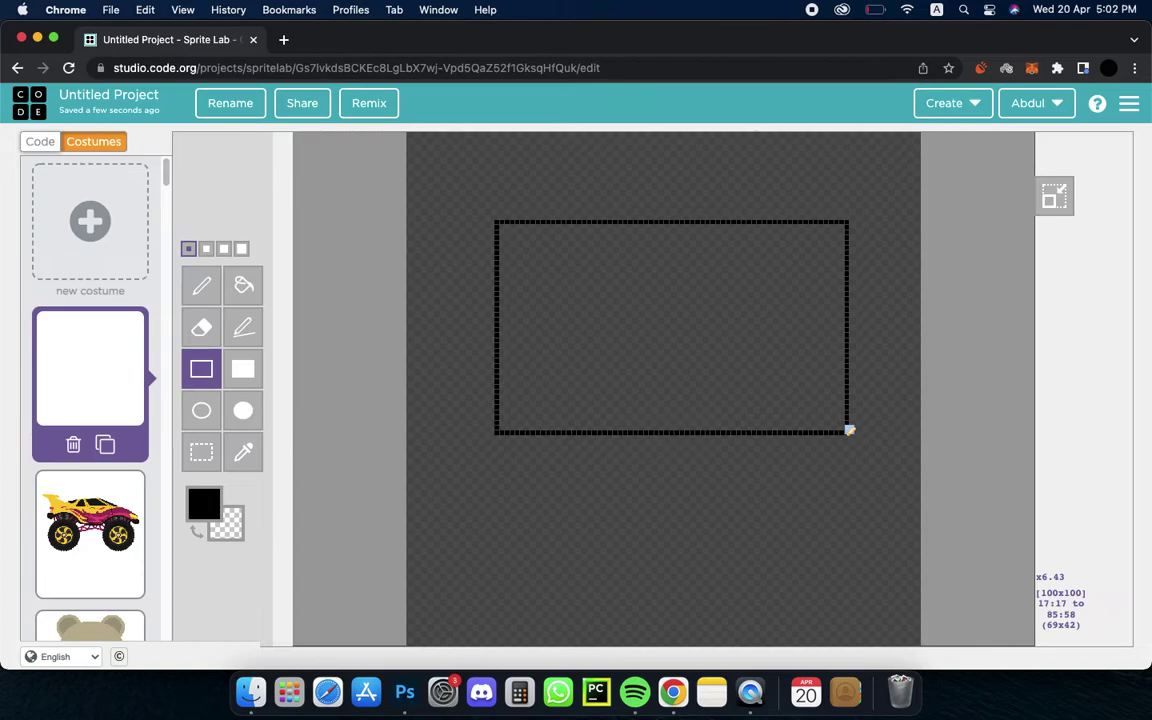
key(ctrl+z)
click(206, 248)
mouse_move(494, 199)
mouse_down()
mouse_move(525, 422)
mouse_move(866, 453)
mouse_up()
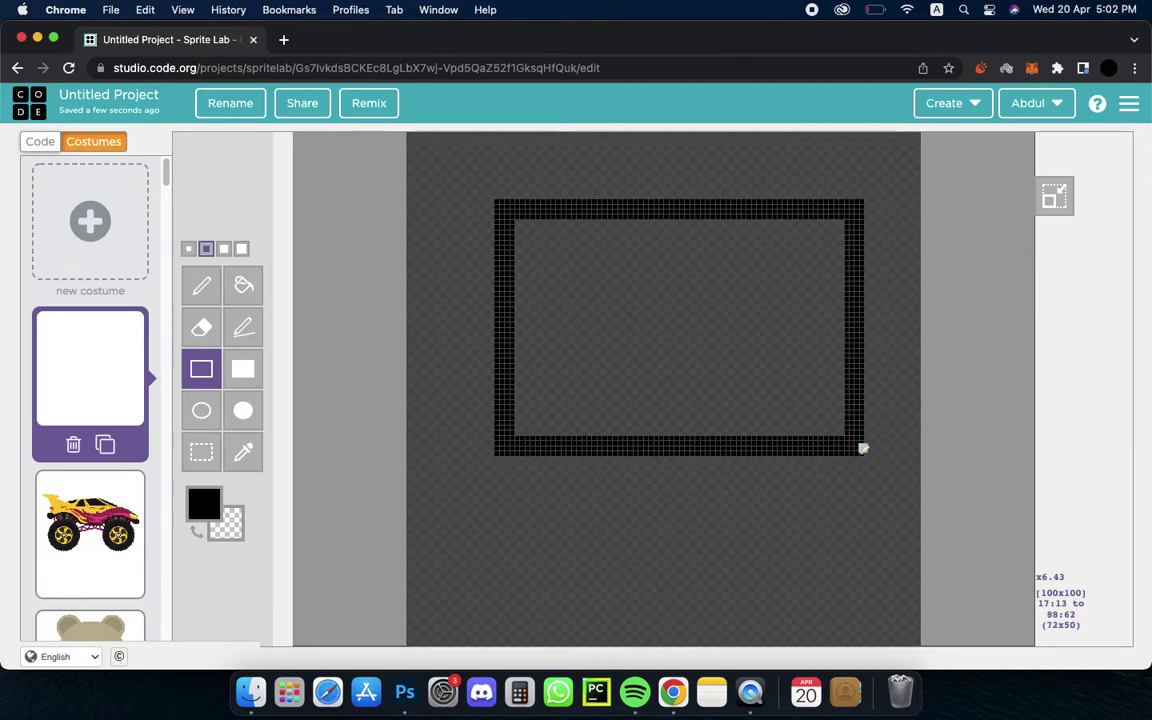
drag(866, 453, 826, 422)
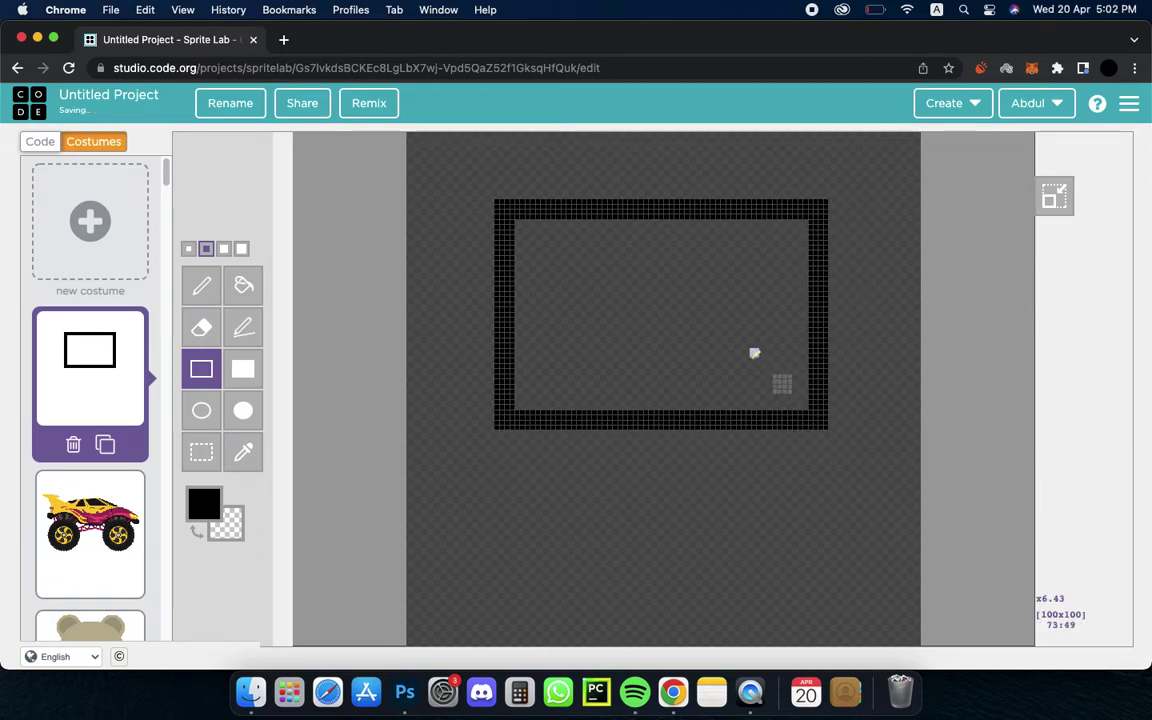
drag(821, 414, 828, 577)
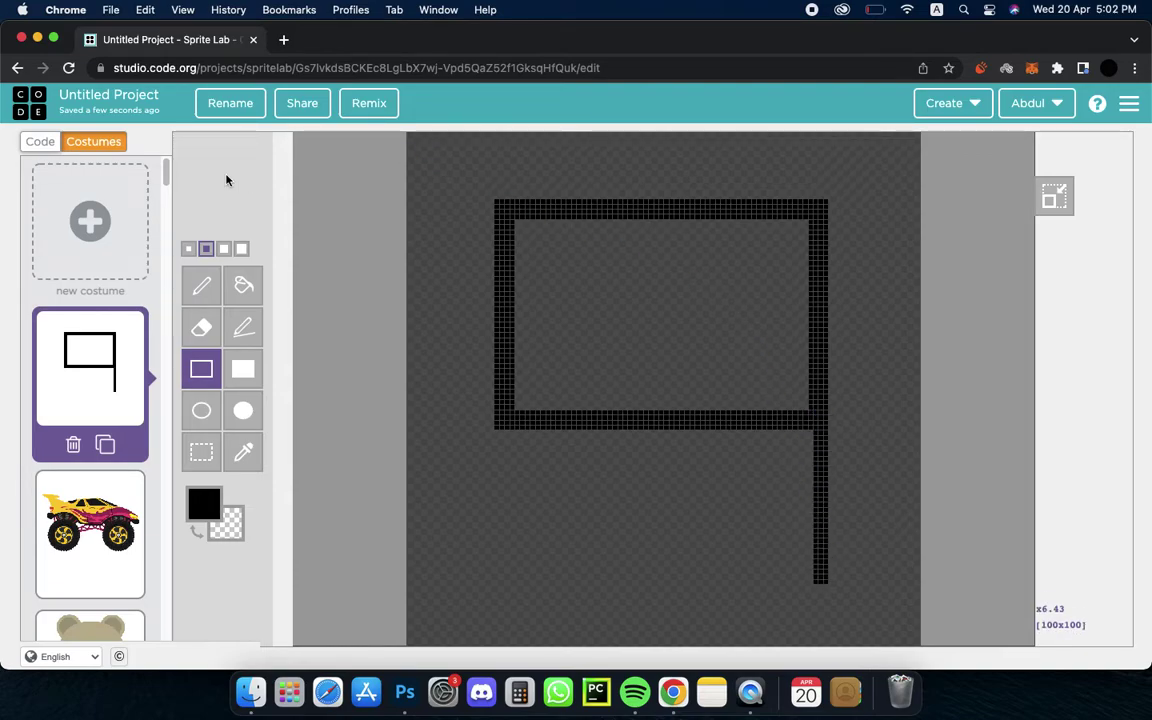
click(40, 140)
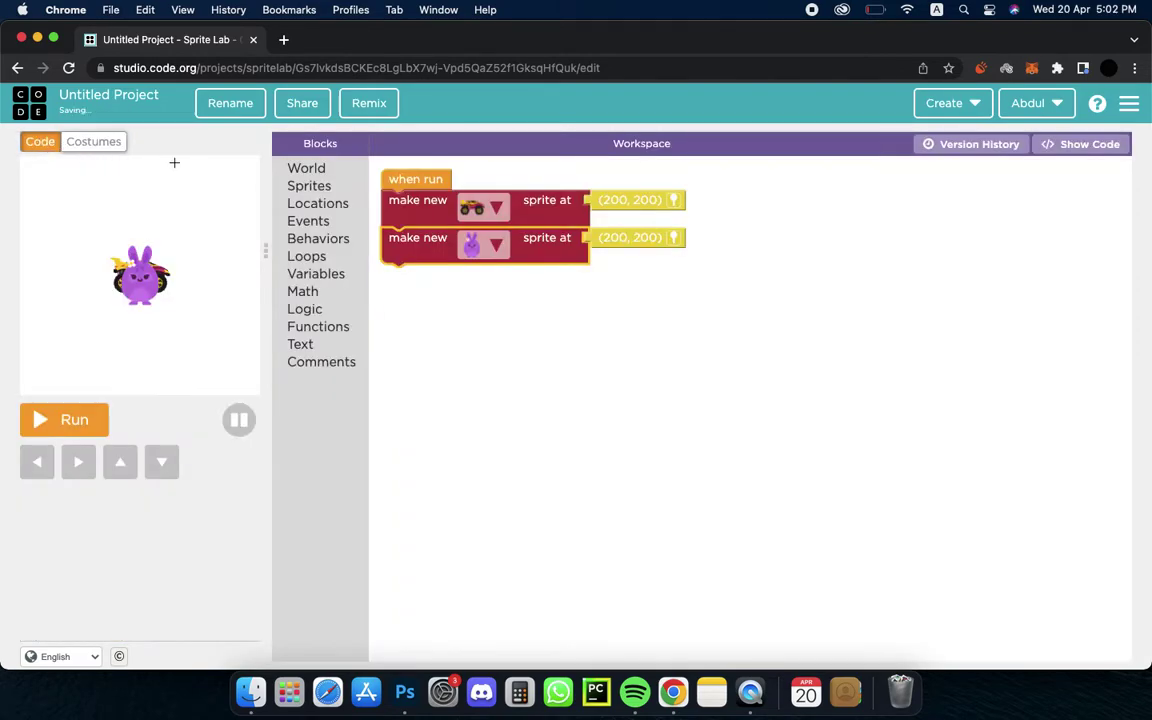
Give the second sprite the flag costume at location (345, 180)
click(498, 250)
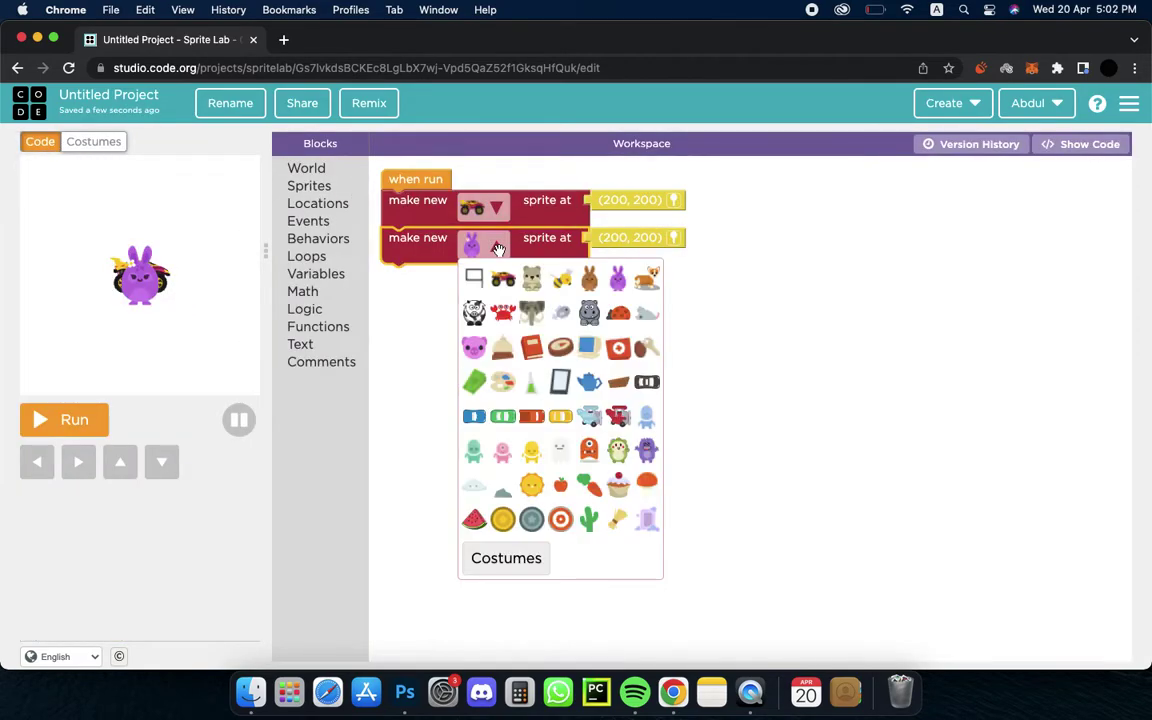
click(480, 279)
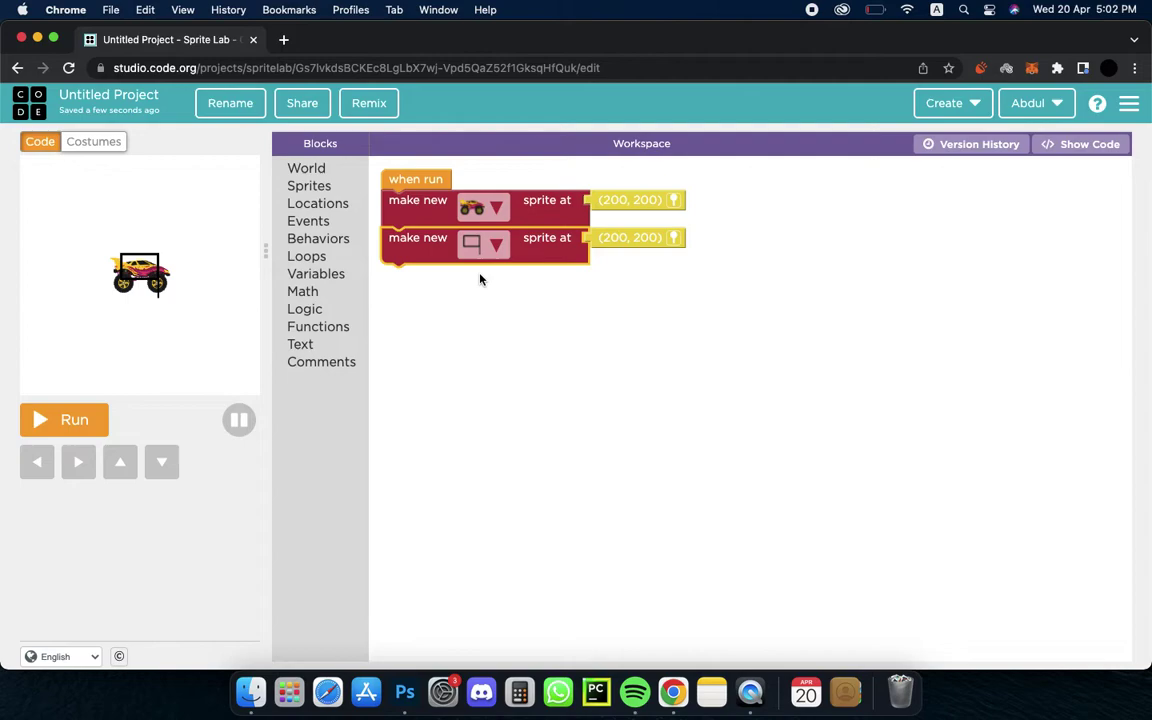
click(675, 240)
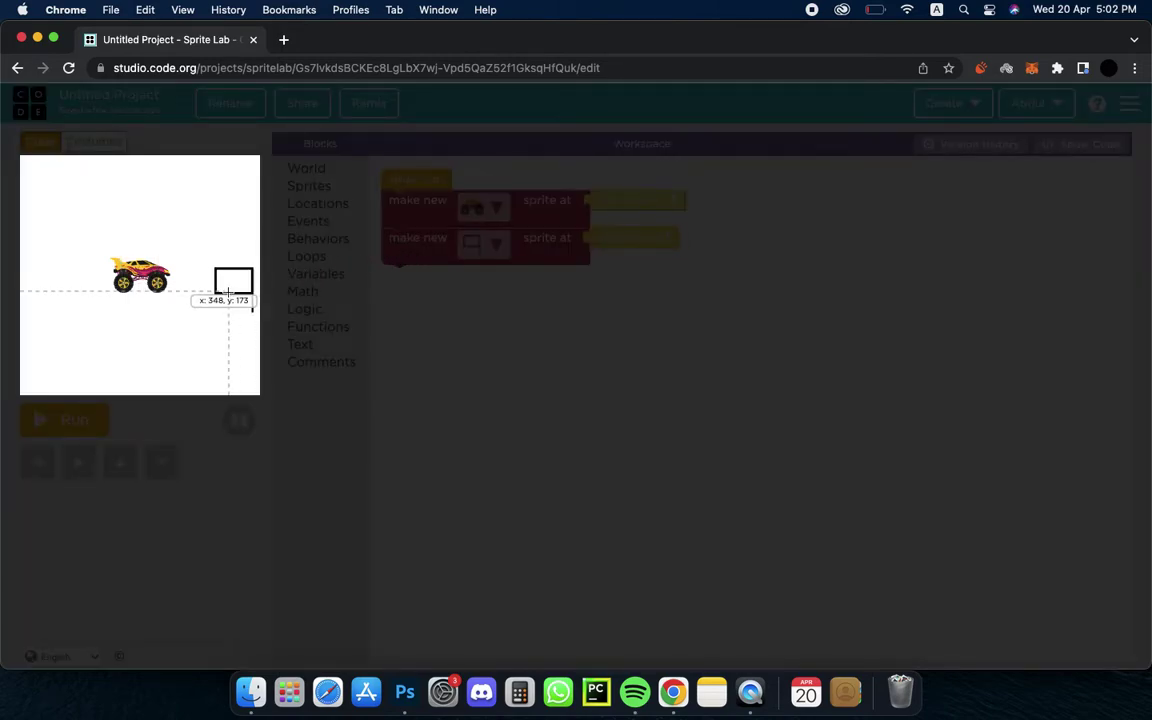
click(226, 292)
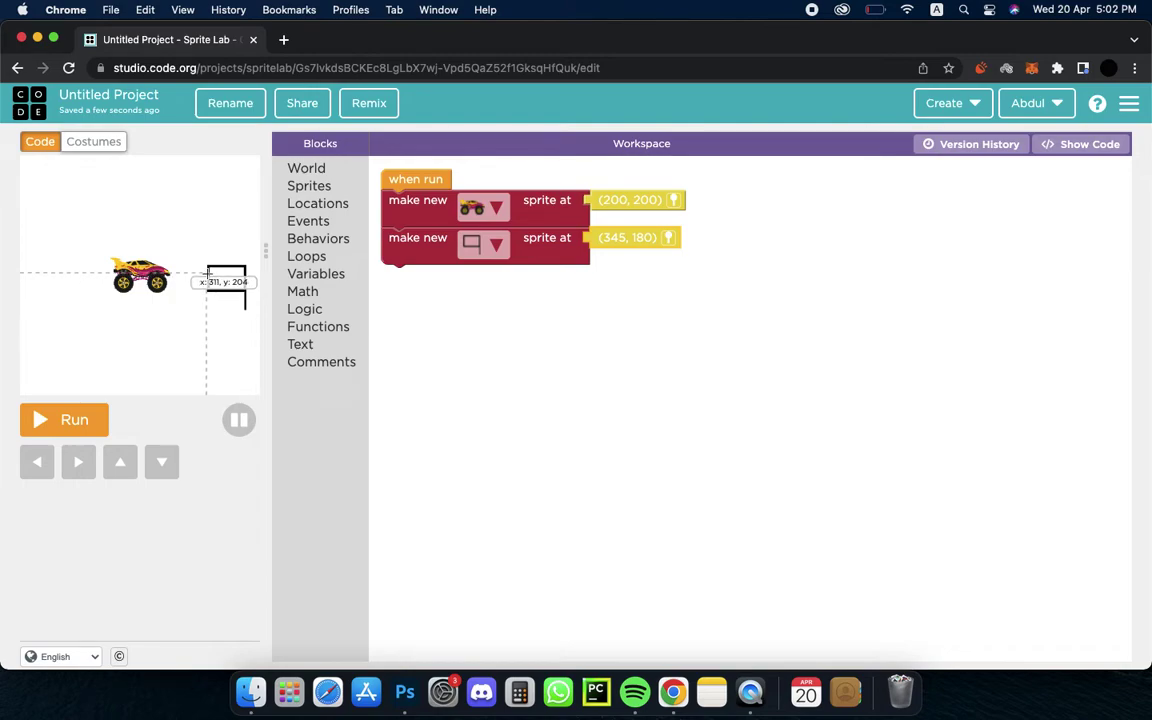
Run and reset the game to preview the truck and flag sprites
click(78, 426)
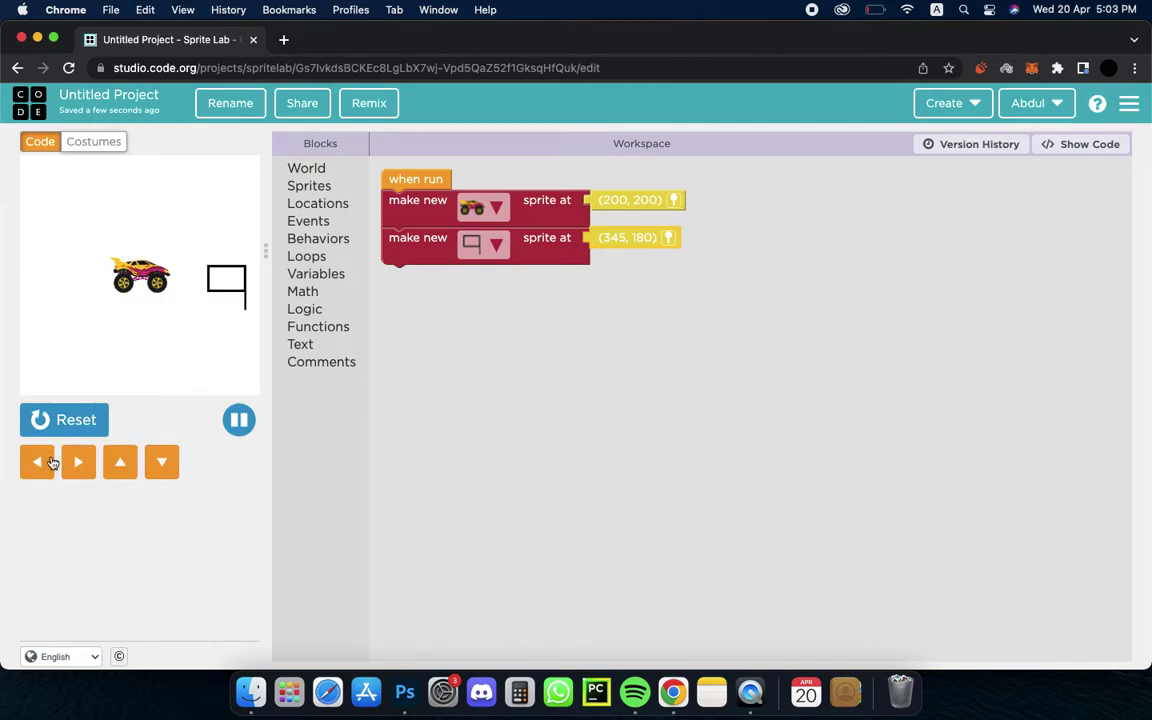
click(104, 425)
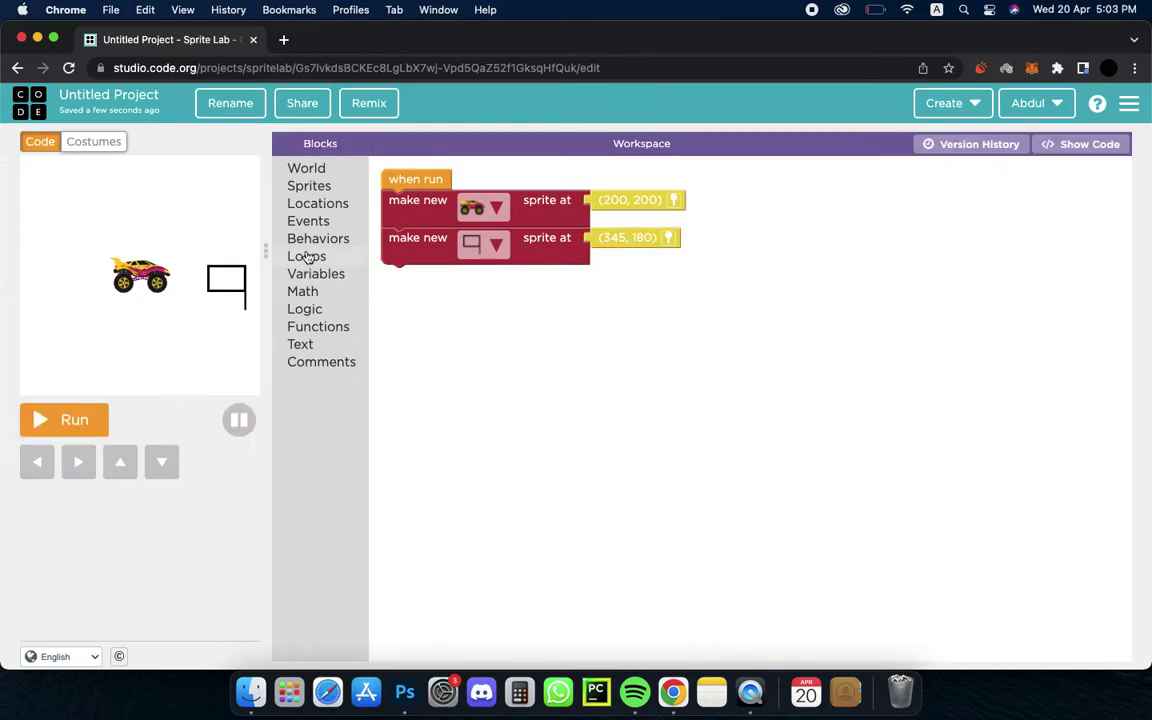
click(322, 222)
Add a 'when up pressed' event that moves the monster truck 10 pixels North
drag(395, 180, 733, 200)
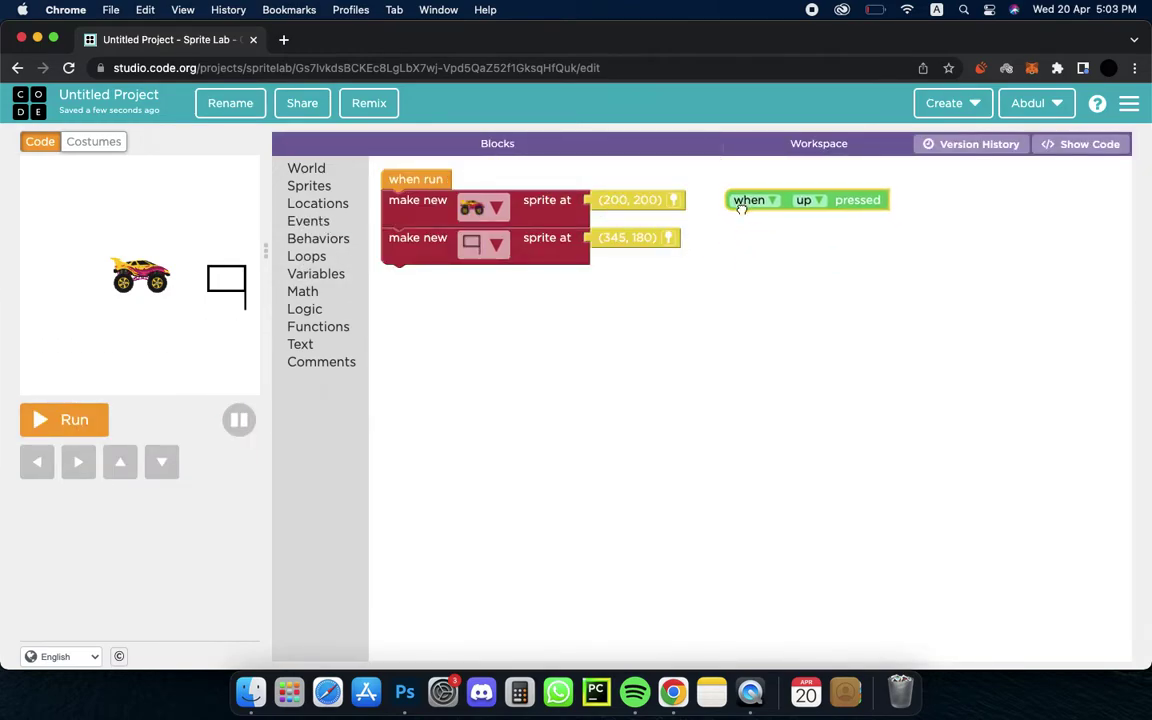
click(311, 187)
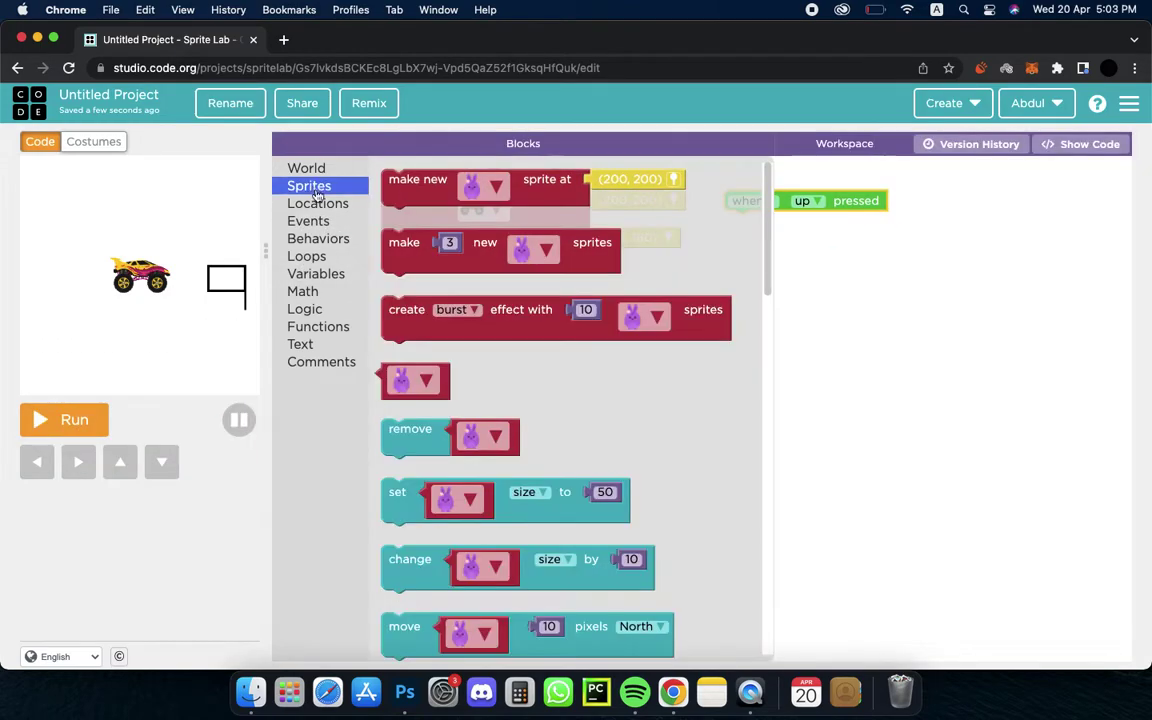
drag(408, 640, 755, 244)
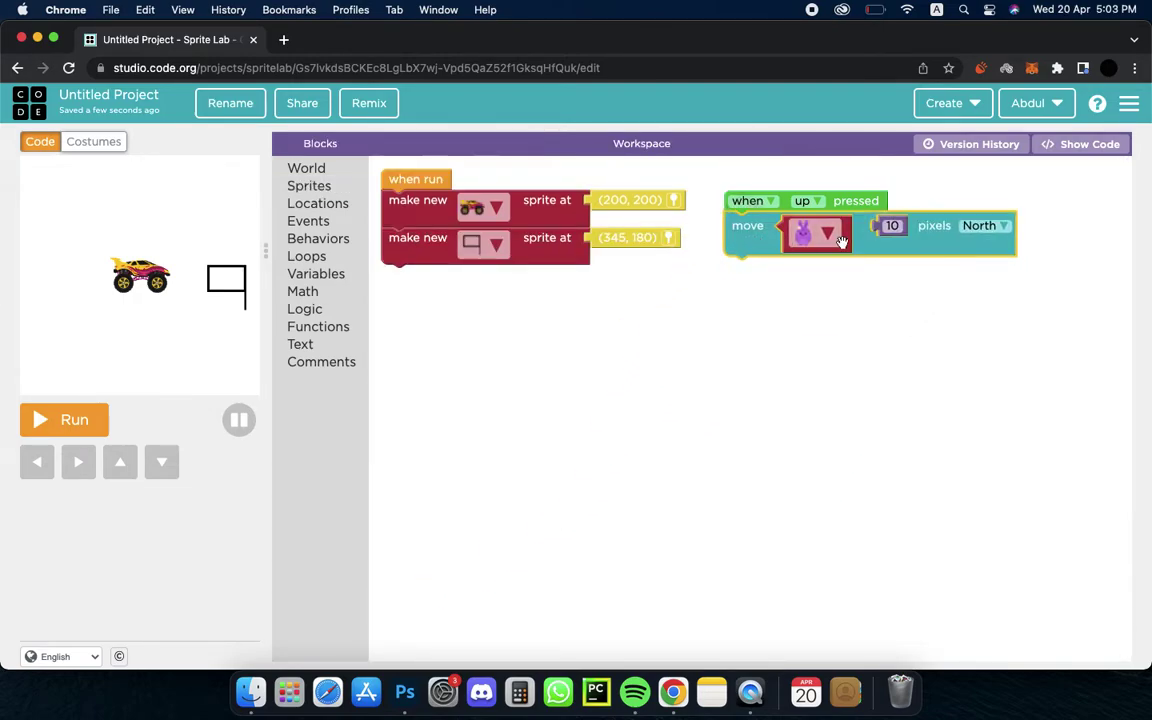
click(829, 236)
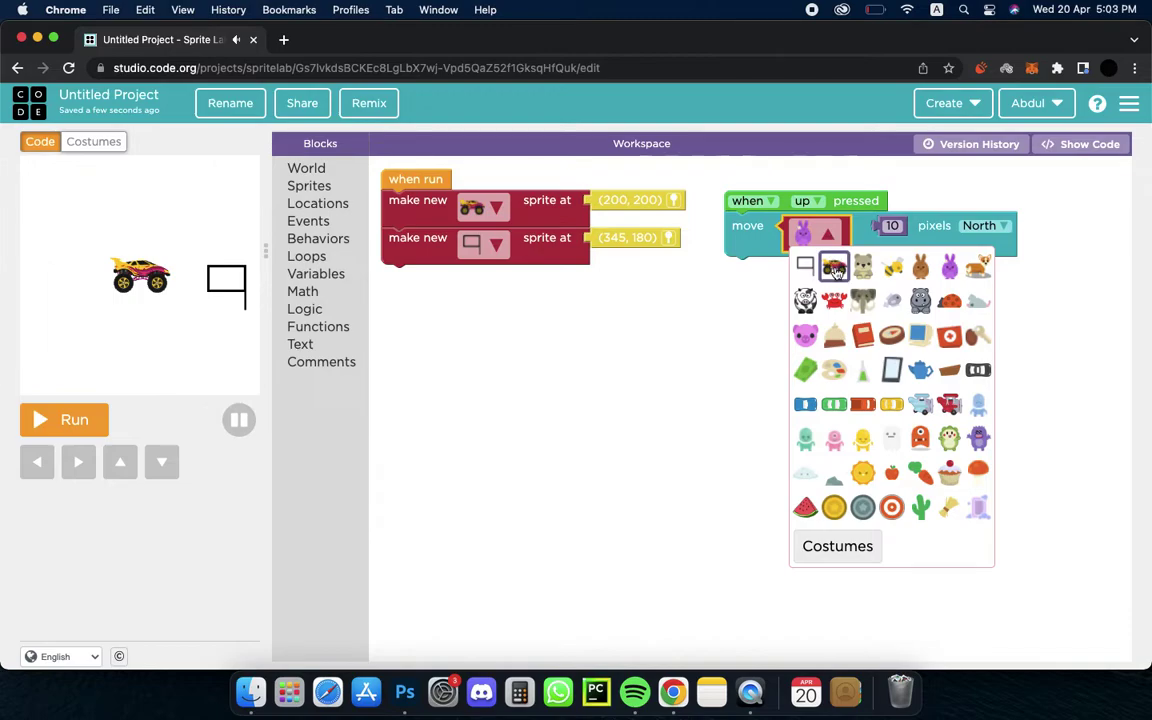
click(836, 269)
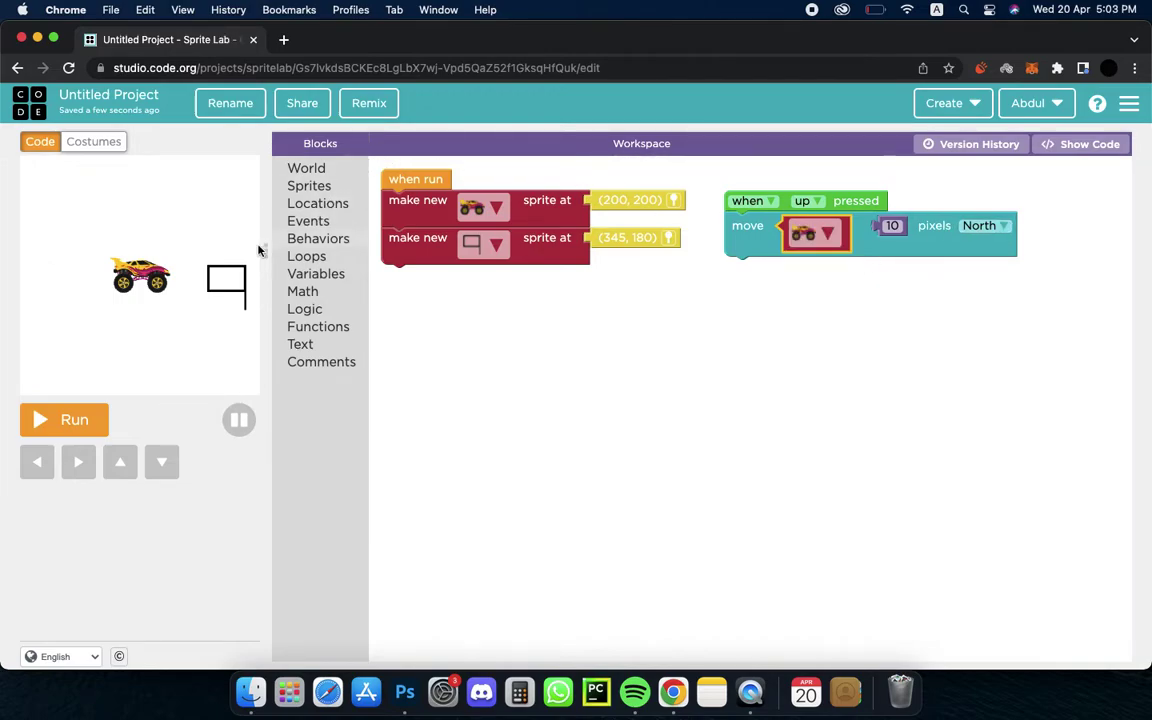
Run the game and drive the truck upward with the up arrow to test it
click(87, 428)
click(120, 463)
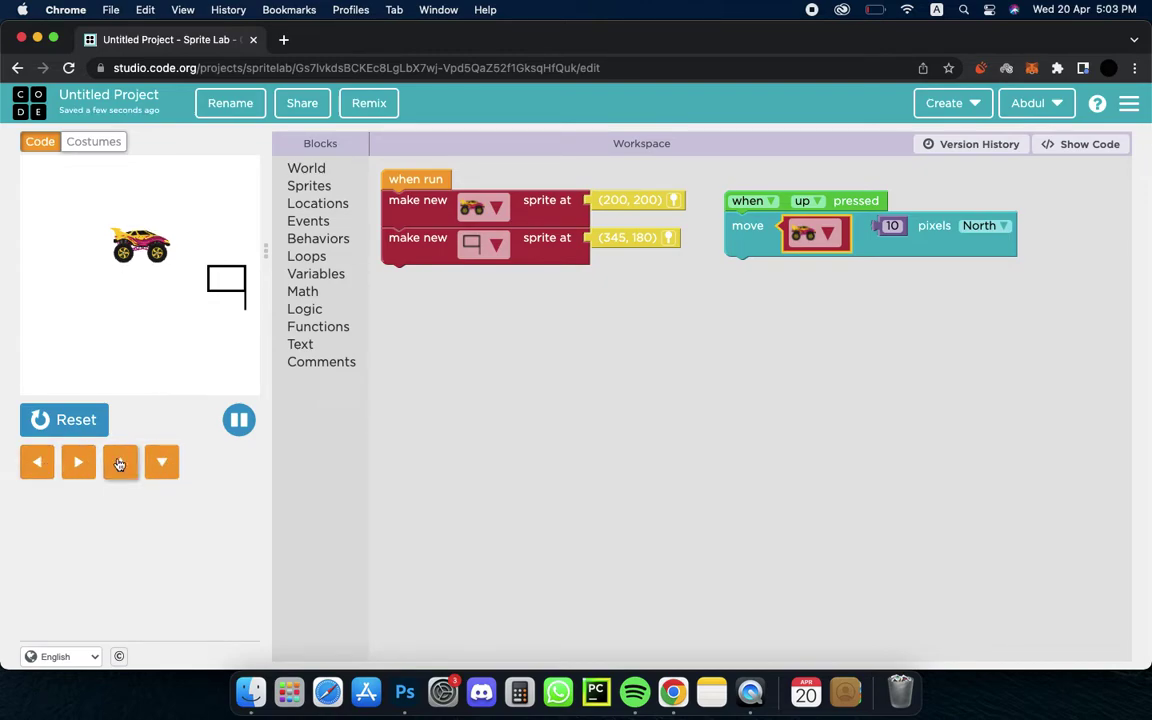
click(118, 463)
click(78, 420)
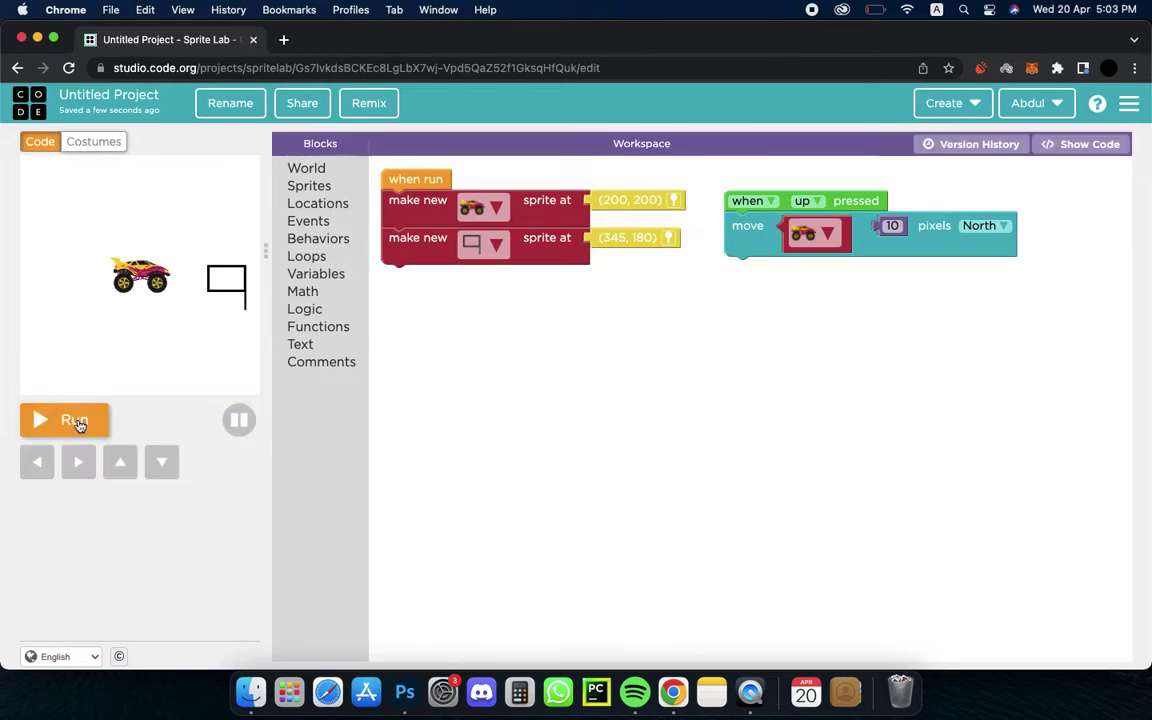
click(76, 422)
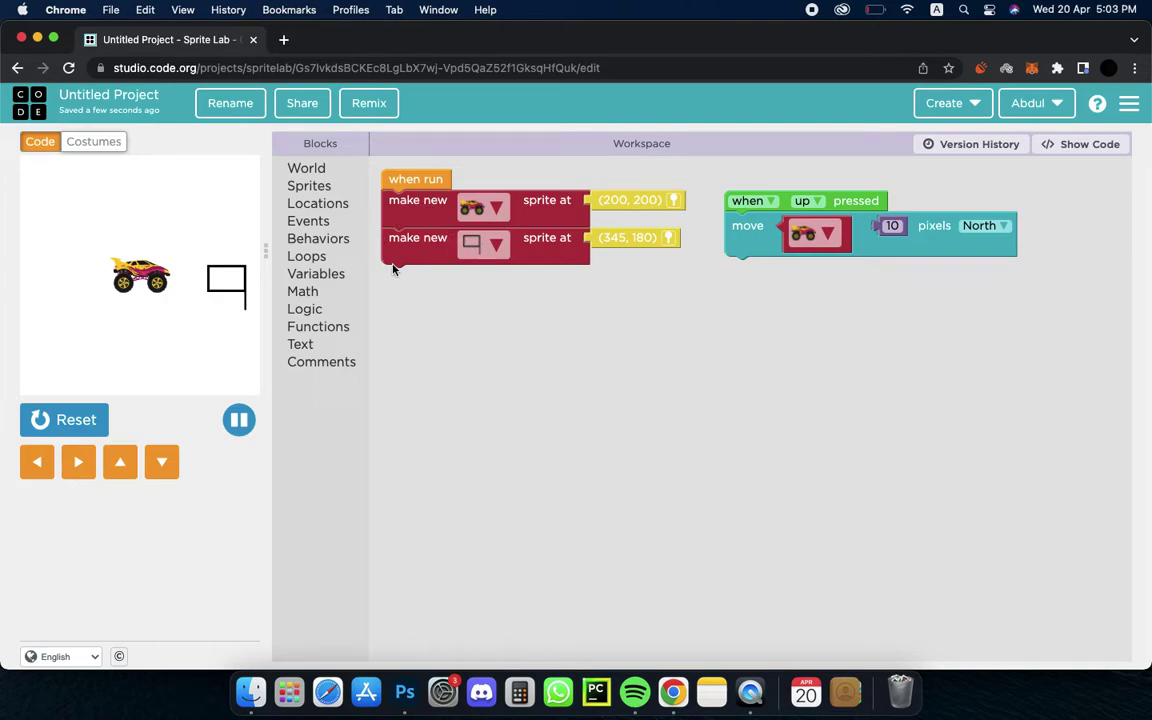
Add a 'when down pressed' event that moves the monster truck 10 pixels South
click(327, 228)
drag(412, 188, 419, 300)
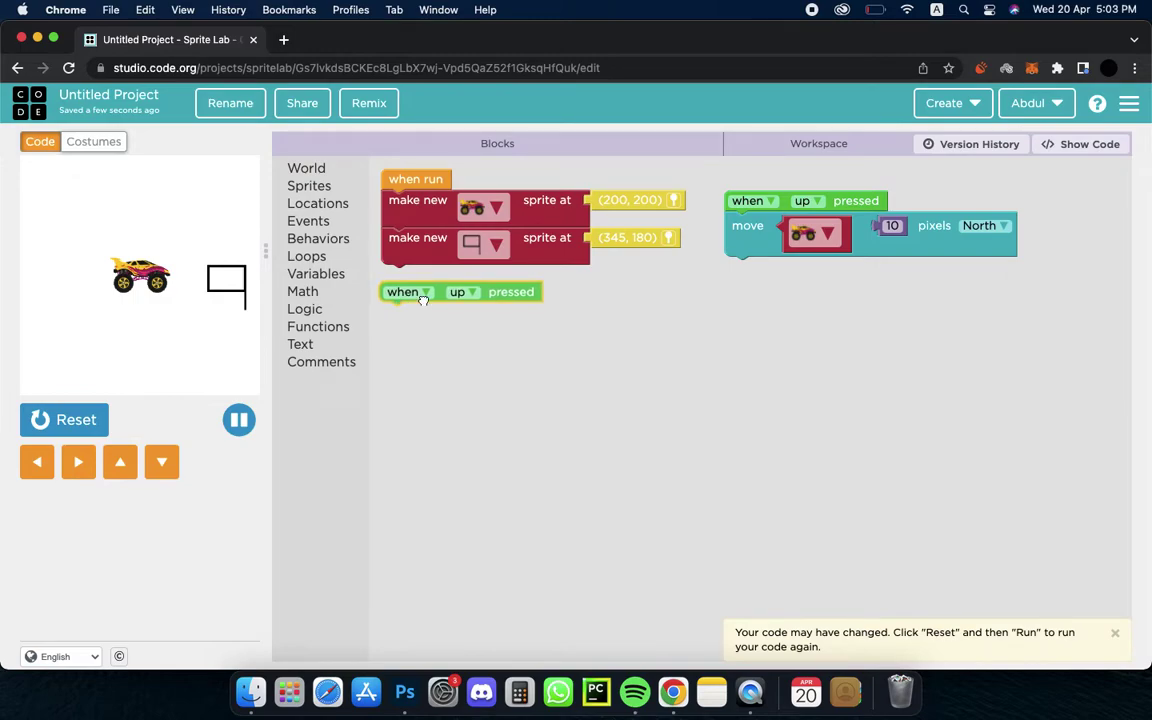
click(462, 292)
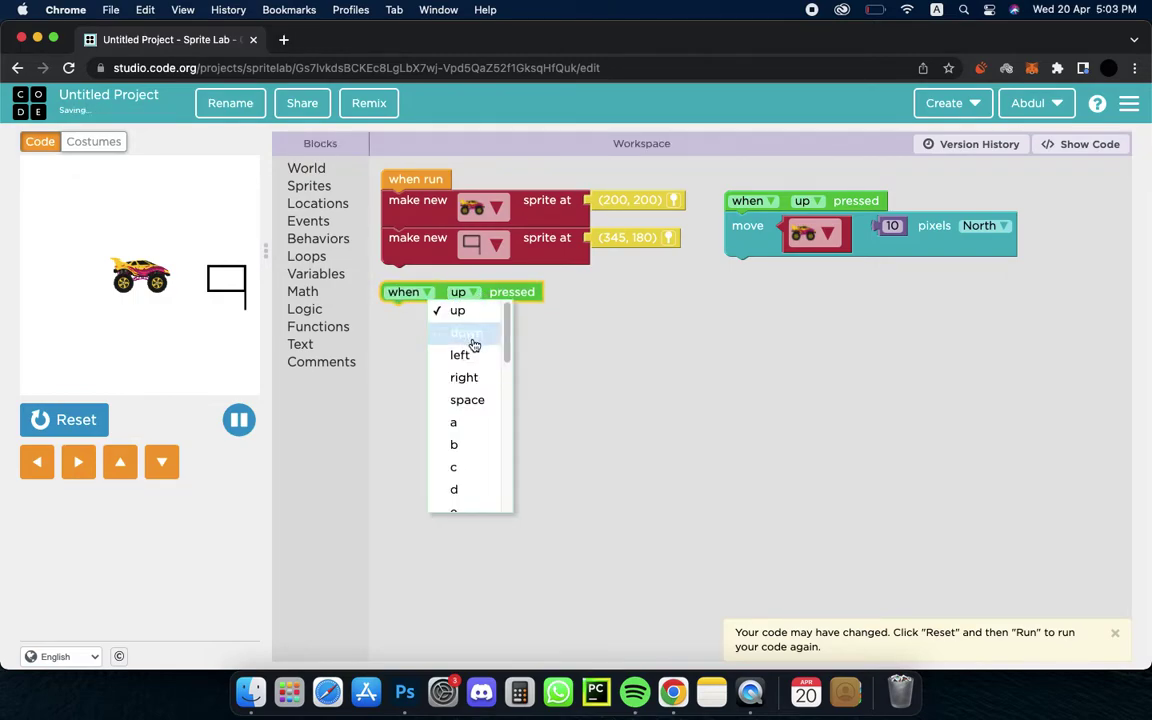
click(474, 334)
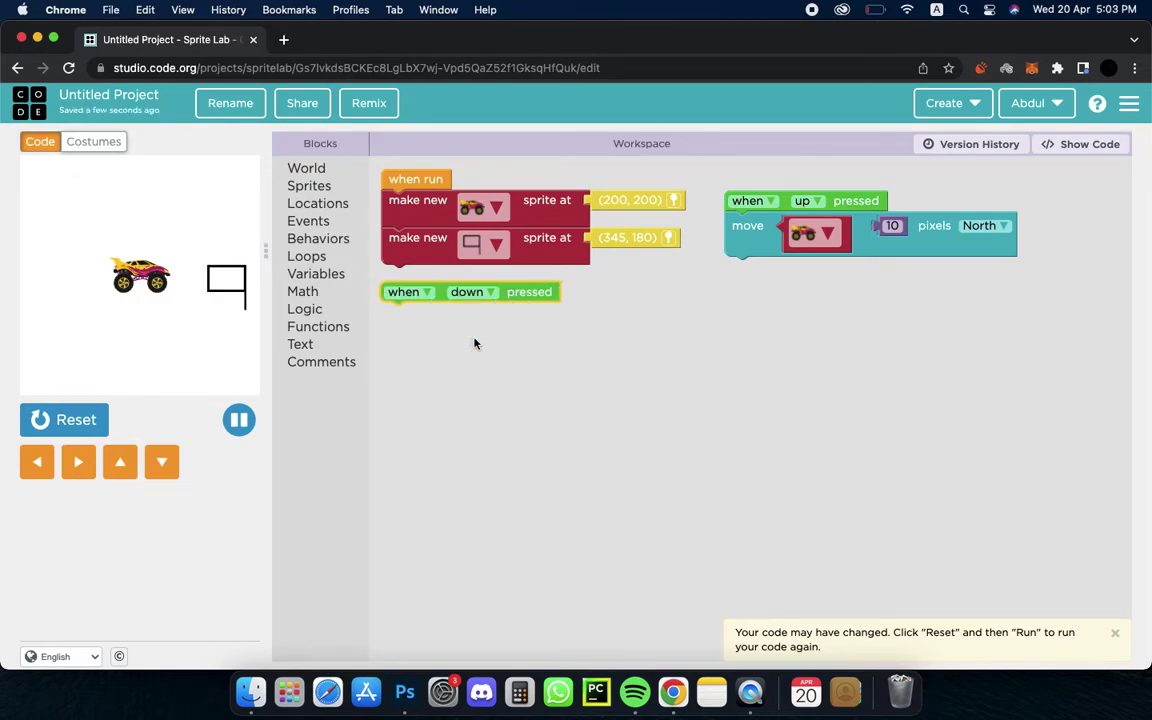
click(313, 188)
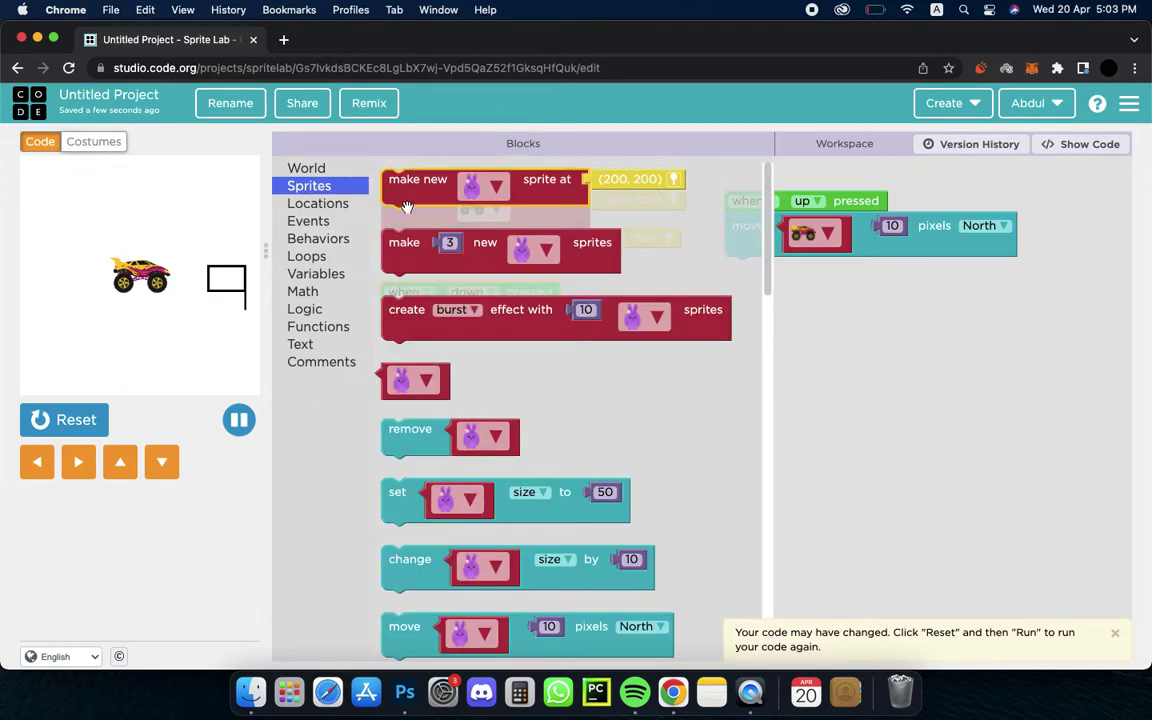
mouse_move(415, 612)
mouse_down()
mouse_move(451, 447)
mouse_move(414, 326)
mouse_up()
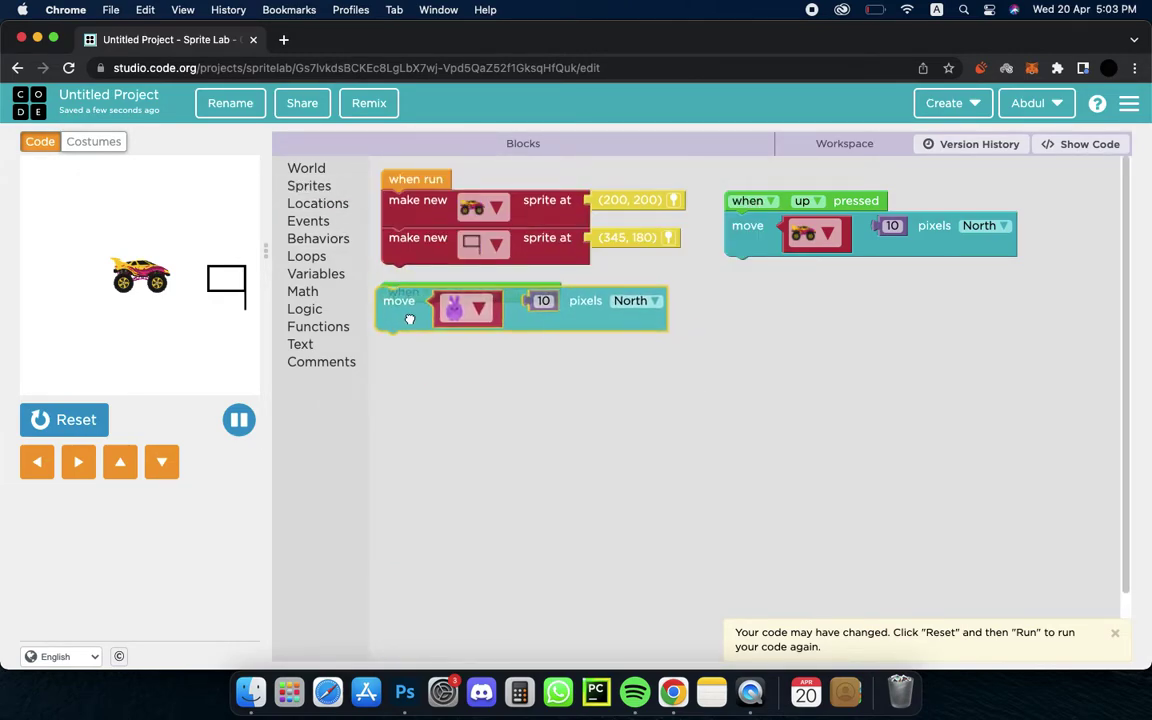
click(479, 326)
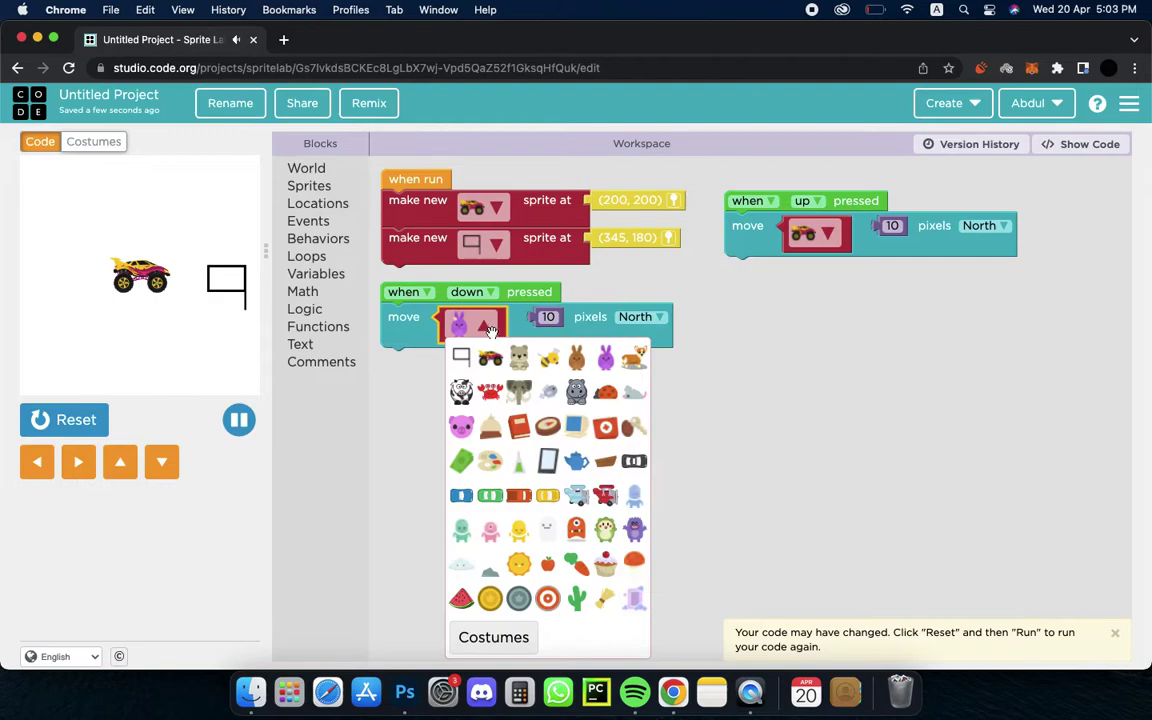
click(580, 356)
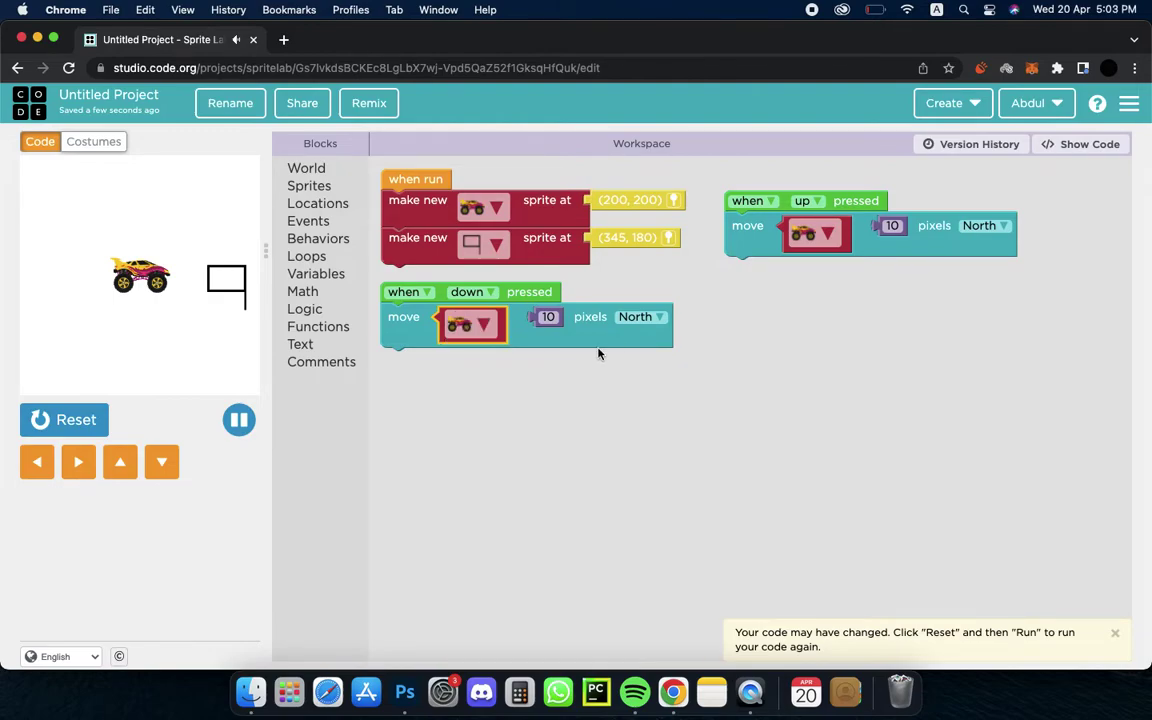
click(660, 316)
click(638, 379)
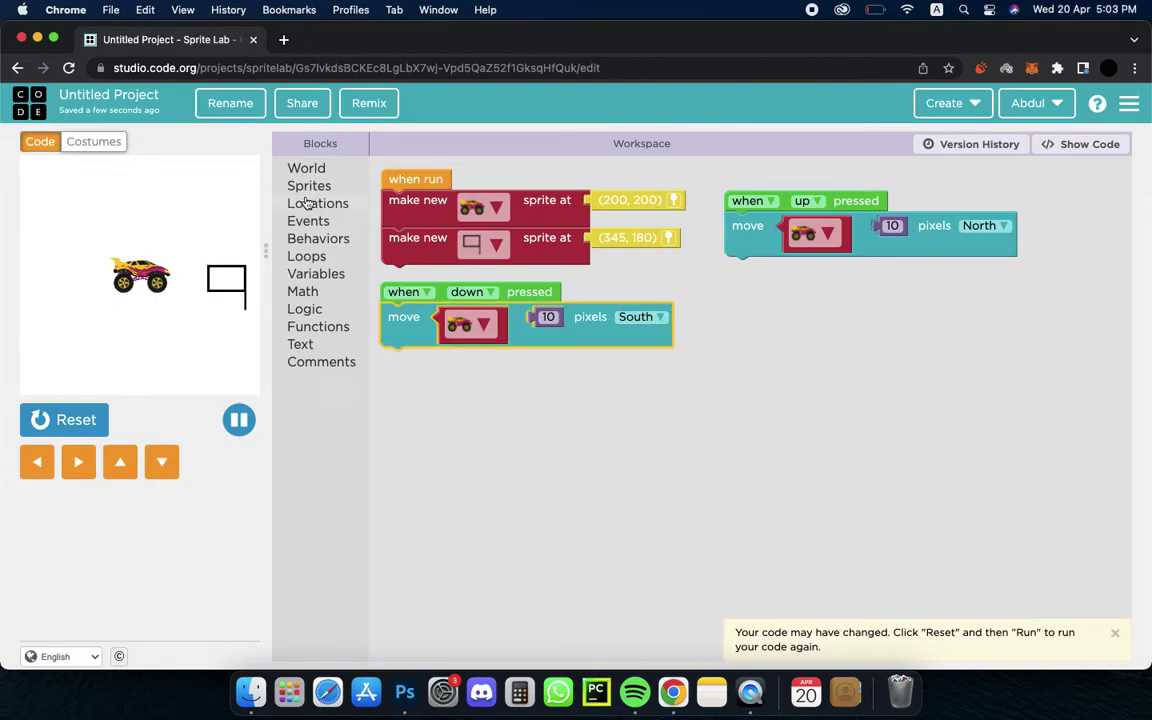
click(312, 221)
Add a 'when left pressed' event with a move block for the car, direction South
drag(425, 181, 758, 304)
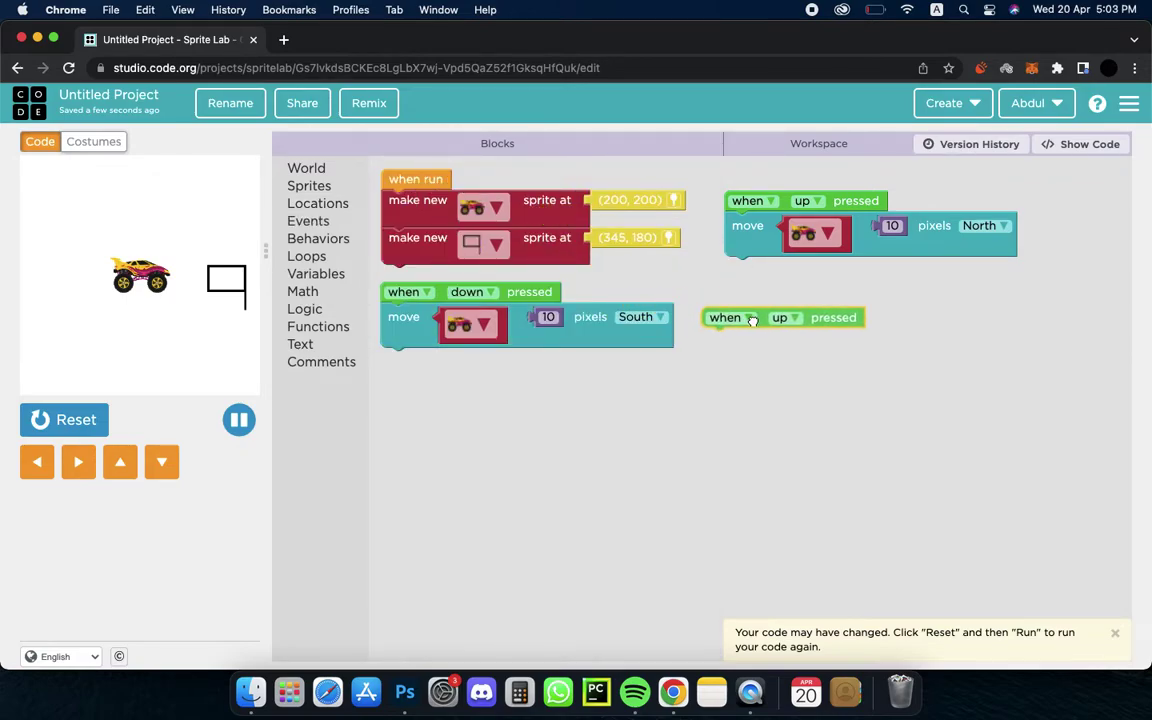
click(803, 299)
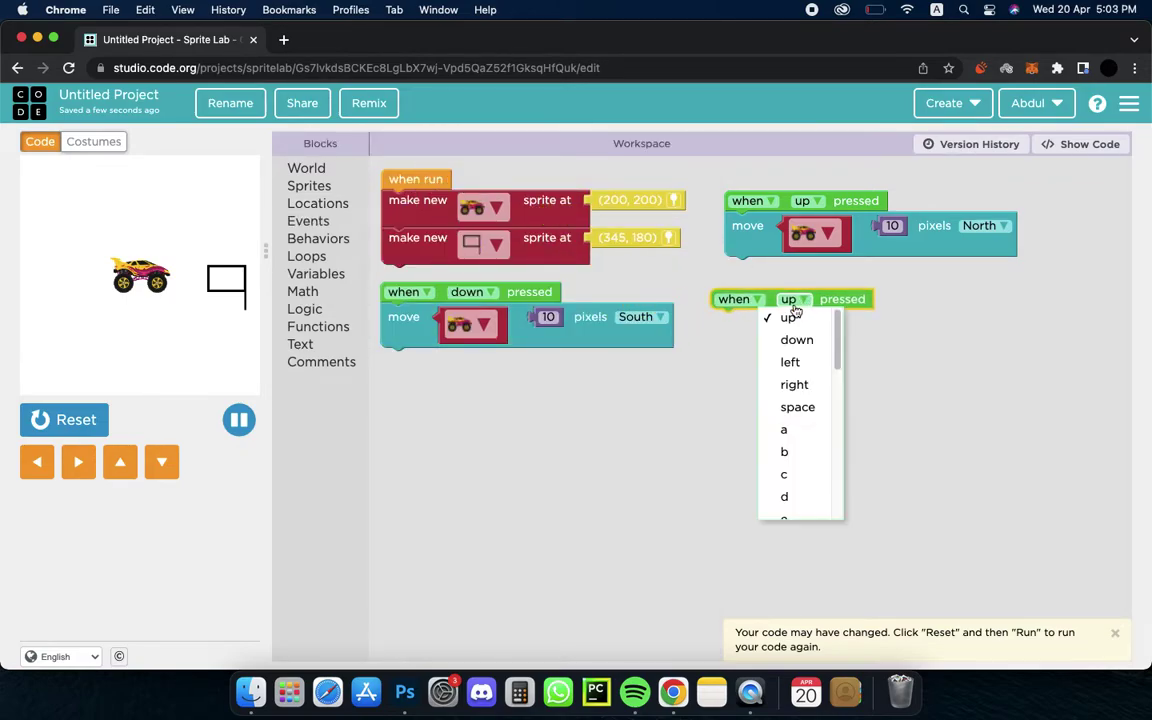
click(811, 363)
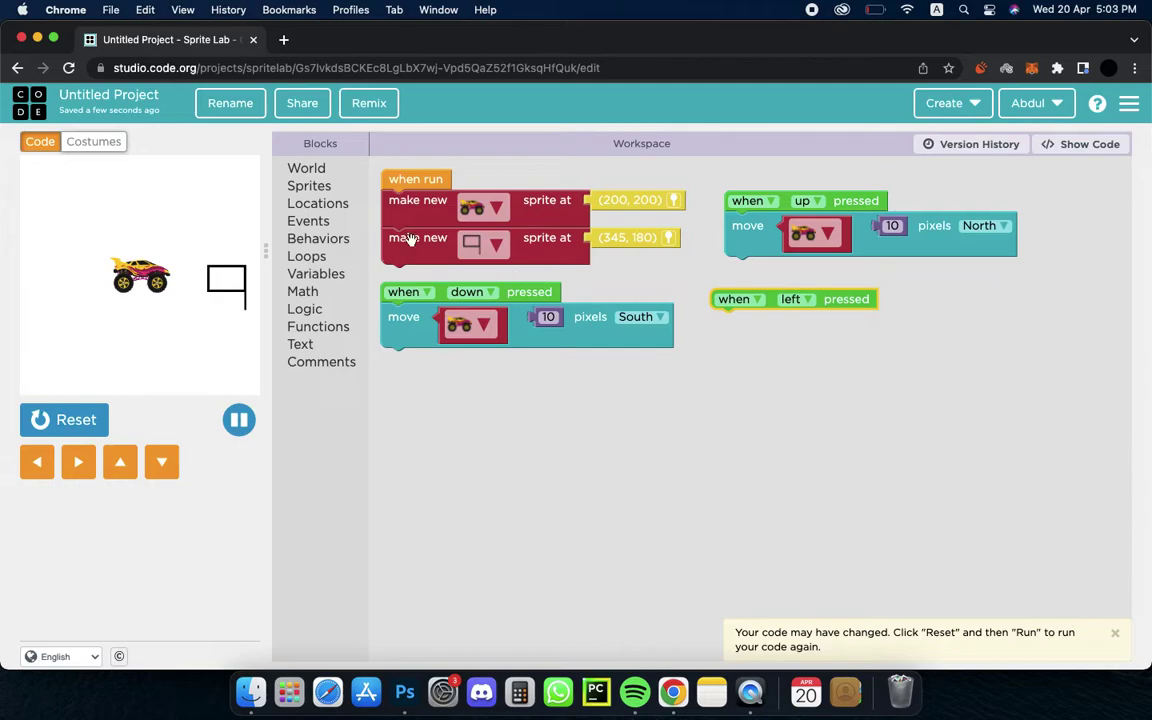
click(309, 186)
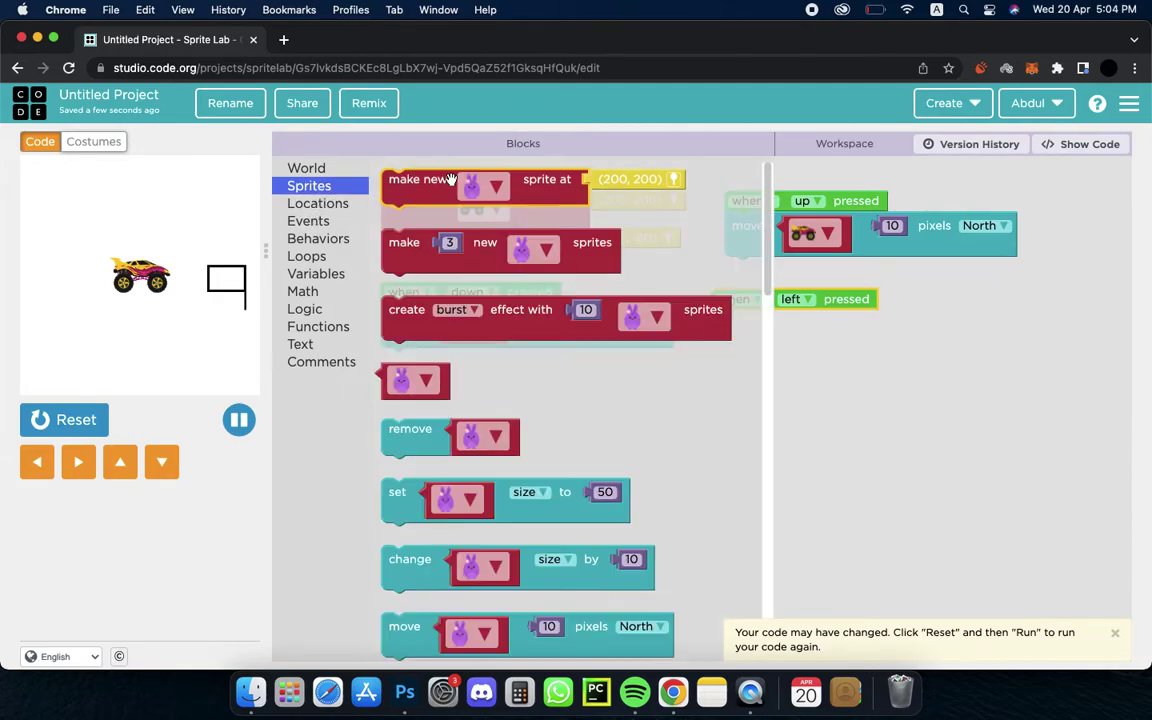
drag(400, 615, 739, 316)
click(816, 336)
click(820, 370)
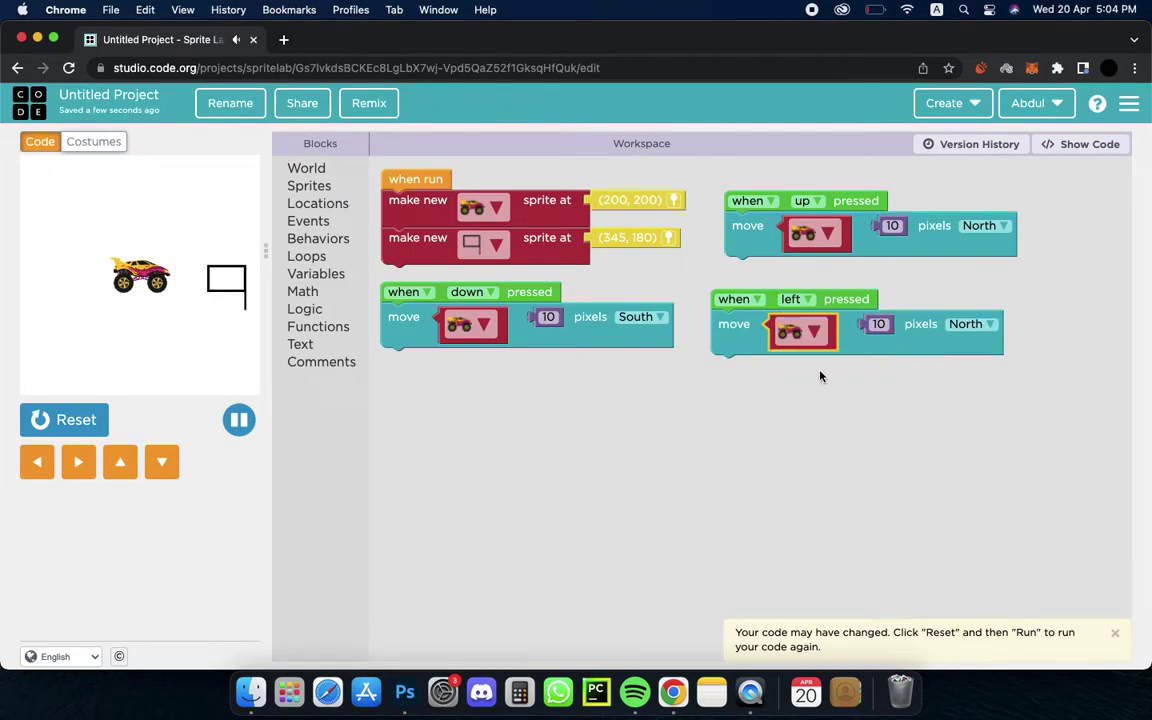
click(974, 324)
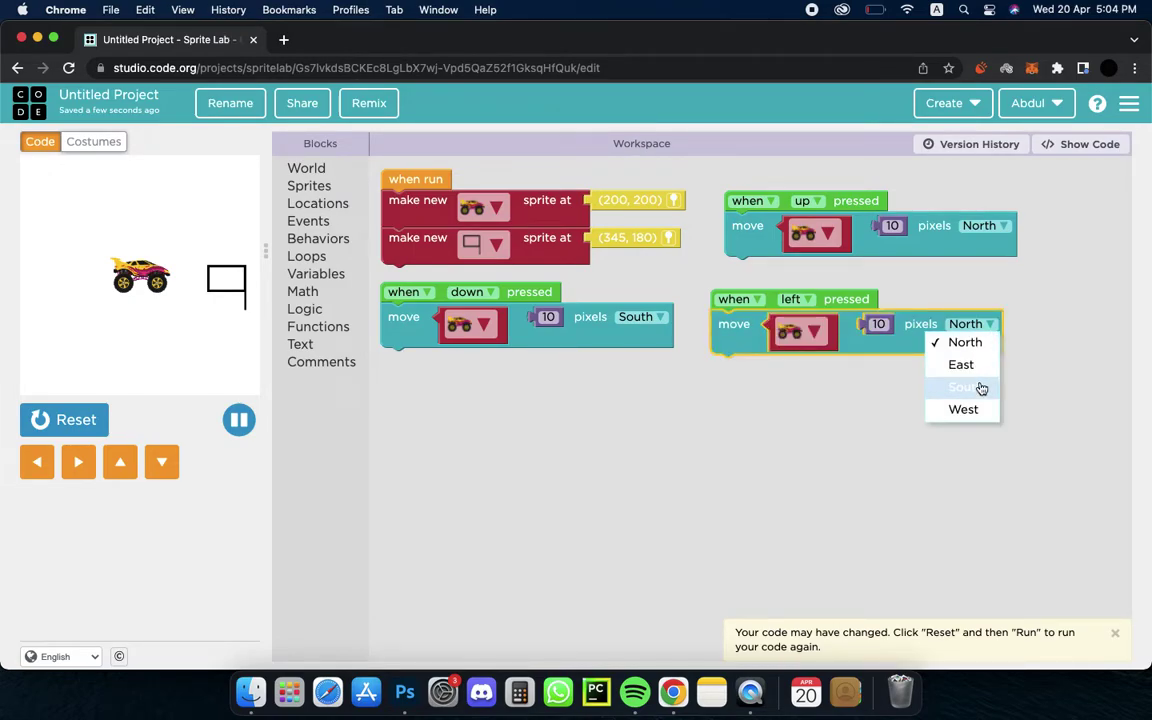
click(981, 392)
Run the game and test the up, down and left arrow controls
click(52, 420)
click(52, 420)
click(161, 461)
click(118, 462)
click(116, 466)
click(82, 463)
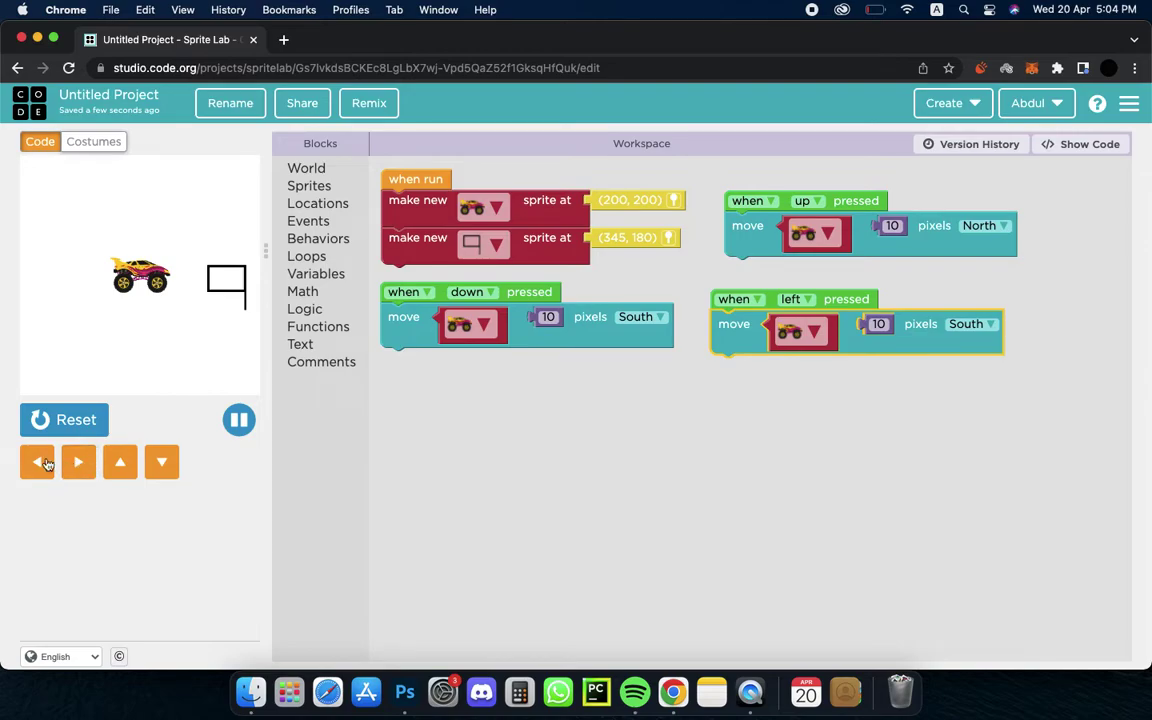
click(40, 461)
click(42, 462)
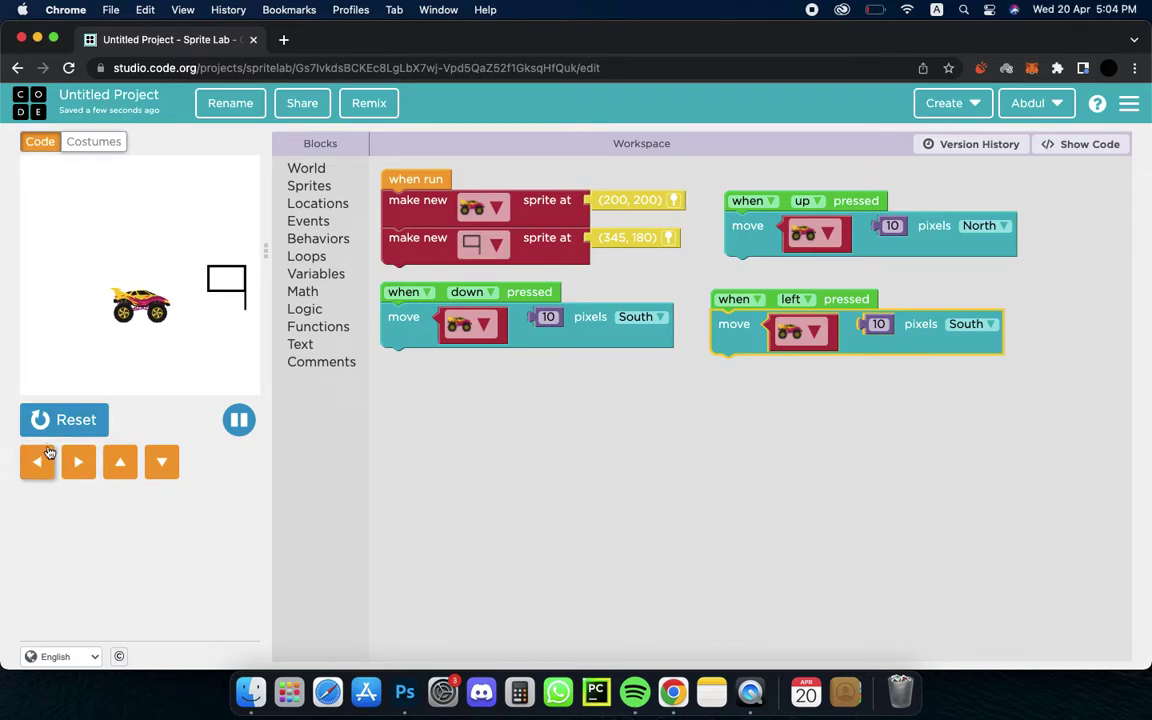
click(64, 419)
click(66, 418)
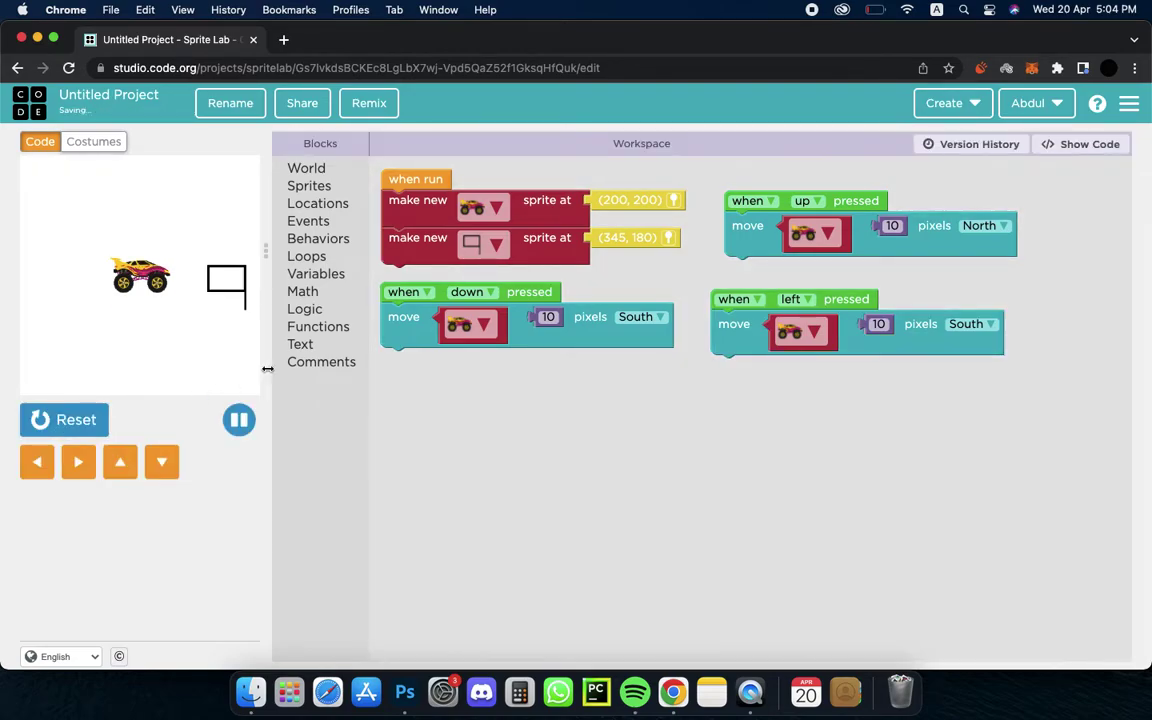
Change the left-key move direction to West and retest the car's controls
click(992, 325)
click(967, 409)
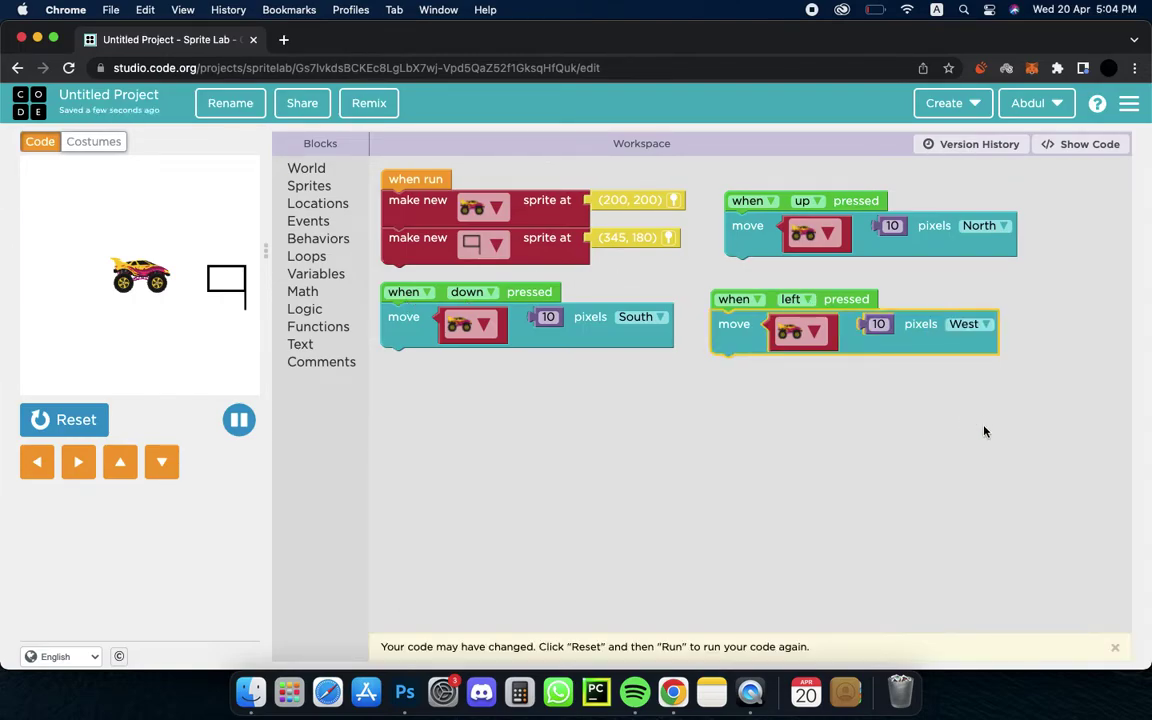
click(88, 419)
click(100, 421)
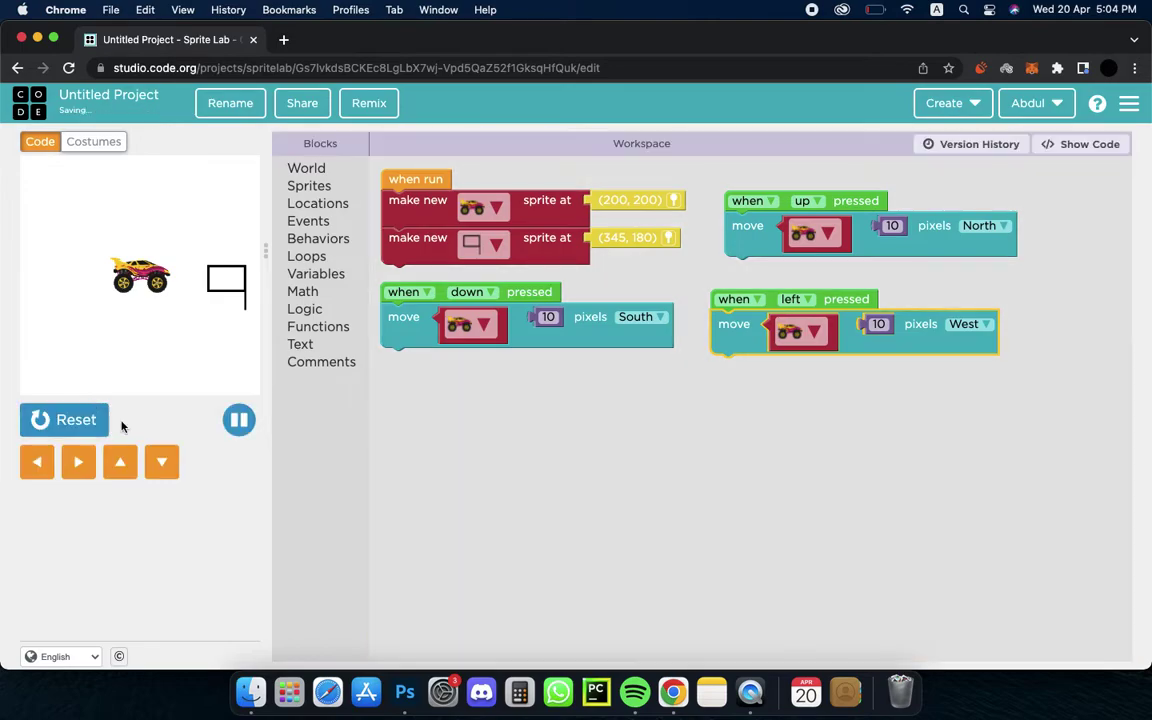
click(155, 463)
click(82, 466)
click(36, 462)
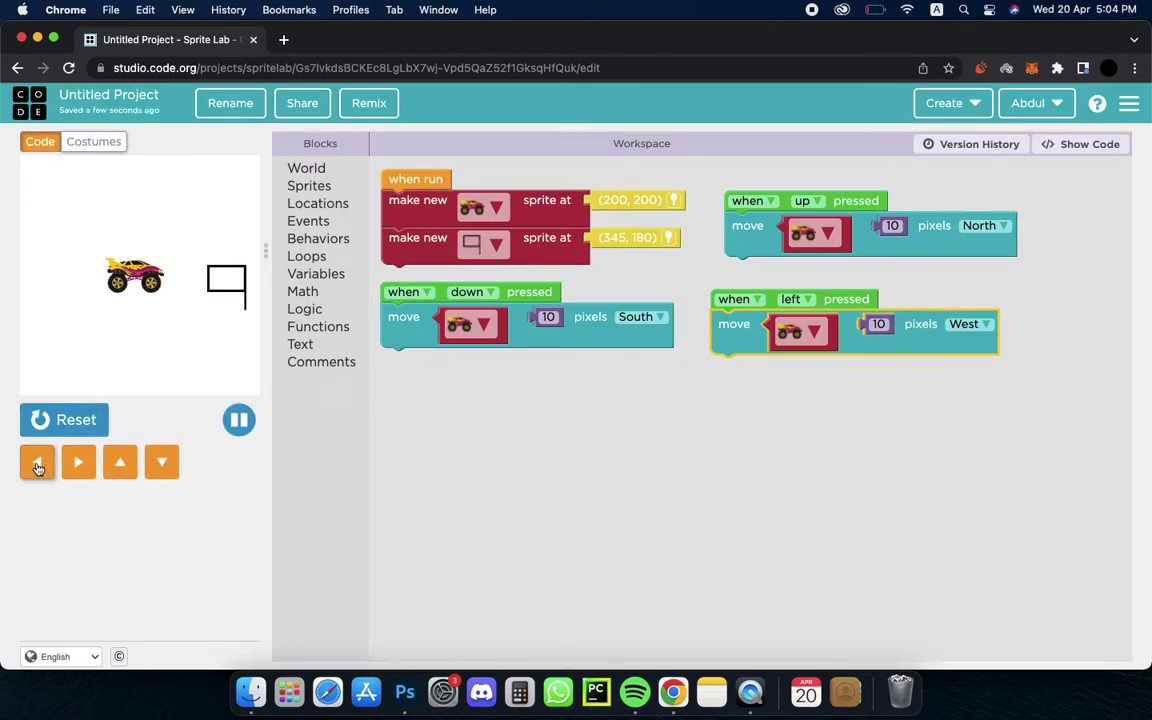
click(72, 420)
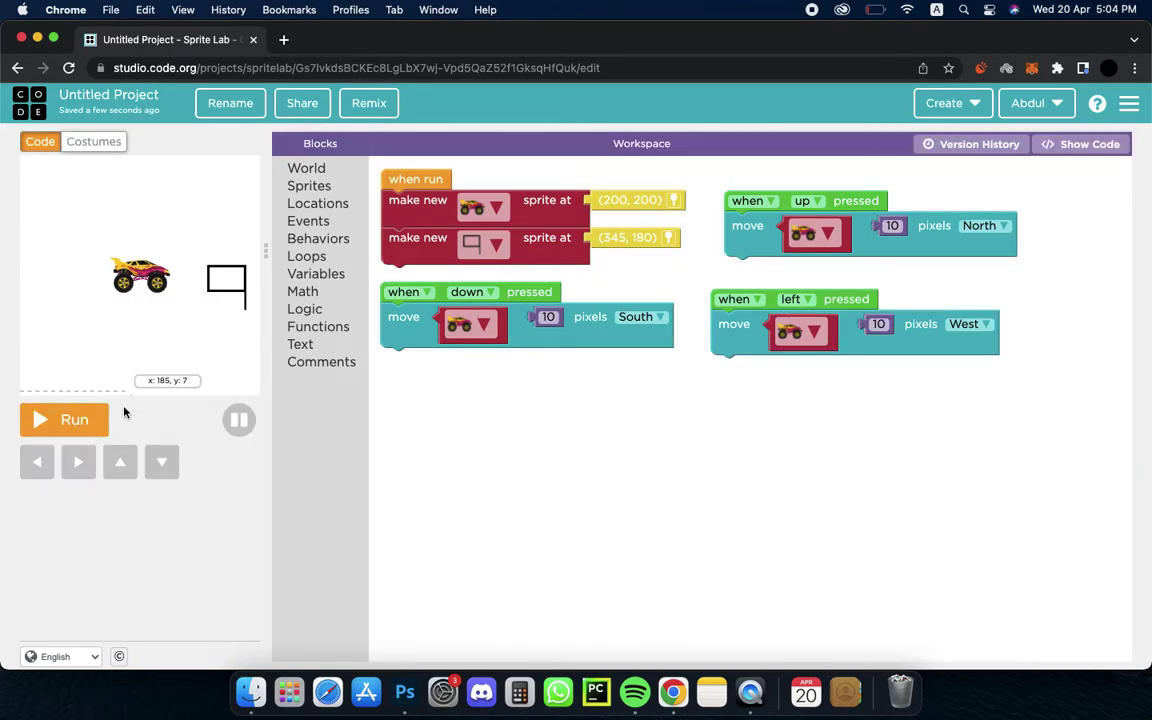
Add a 'when right pressed' event that moves the car 10 pixels East
click(320, 222)
drag(388, 181, 447, 402)
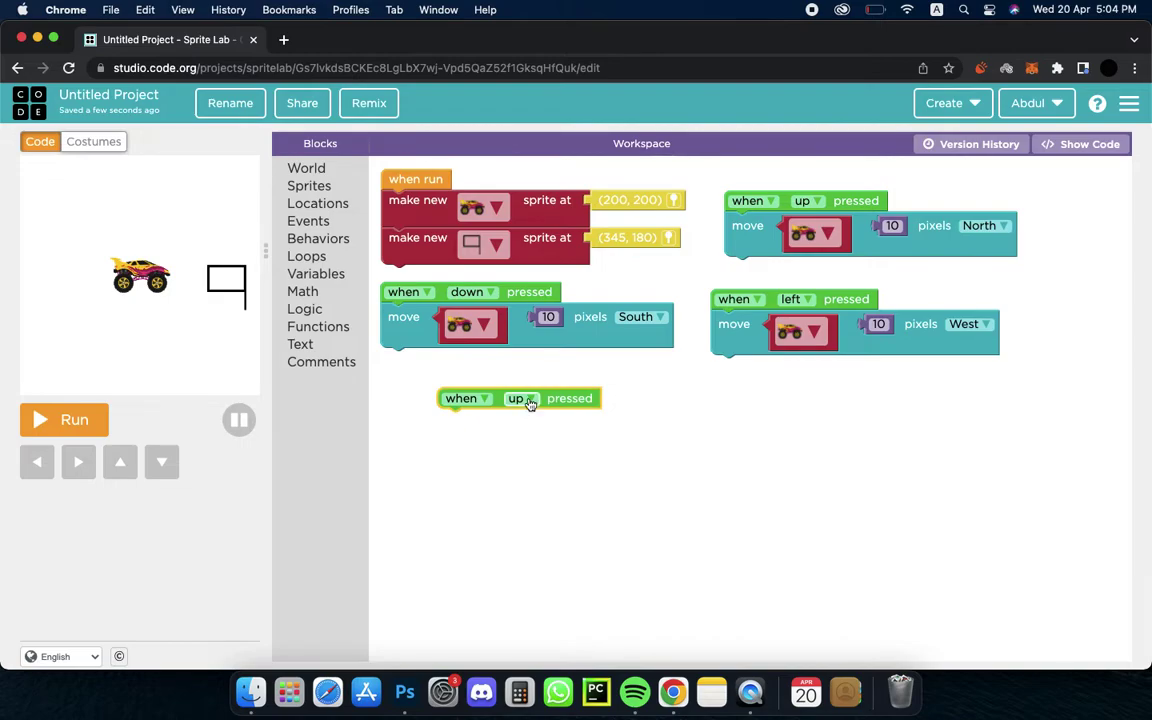
click(530, 401)
click(533, 484)
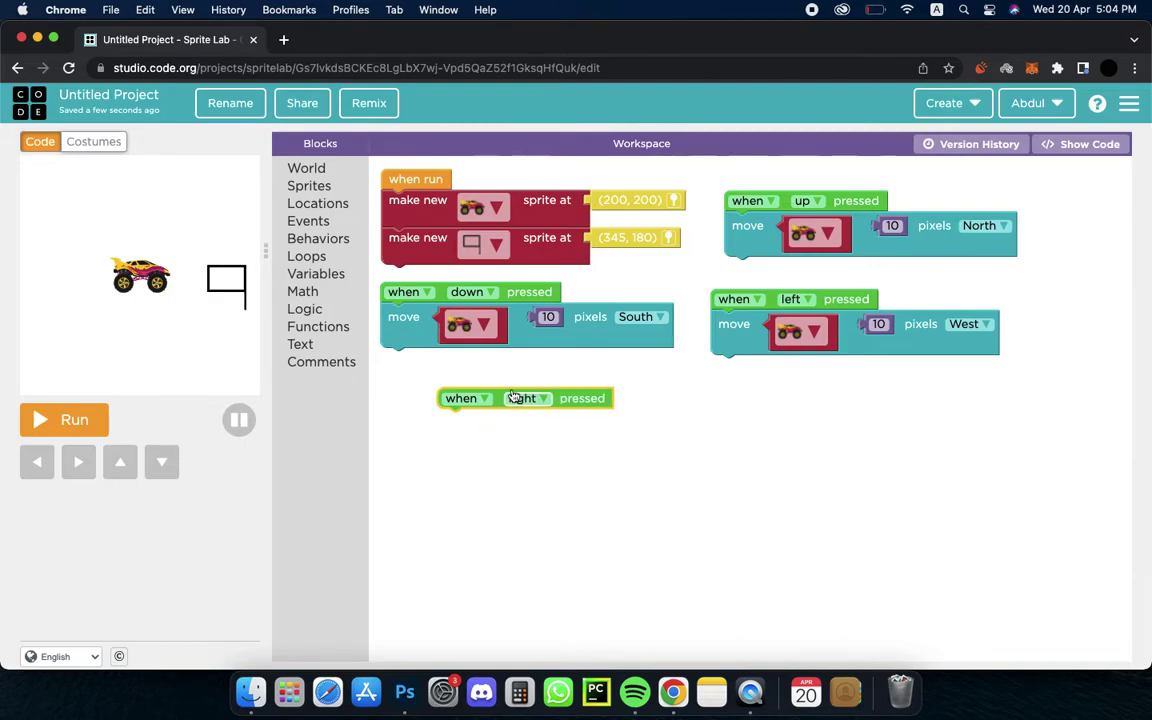
click(325, 188)
mouse_move(417, 181)
mouse_down()
mouse_move(190, 205)
mouse_move(278, 195)
mouse_up()
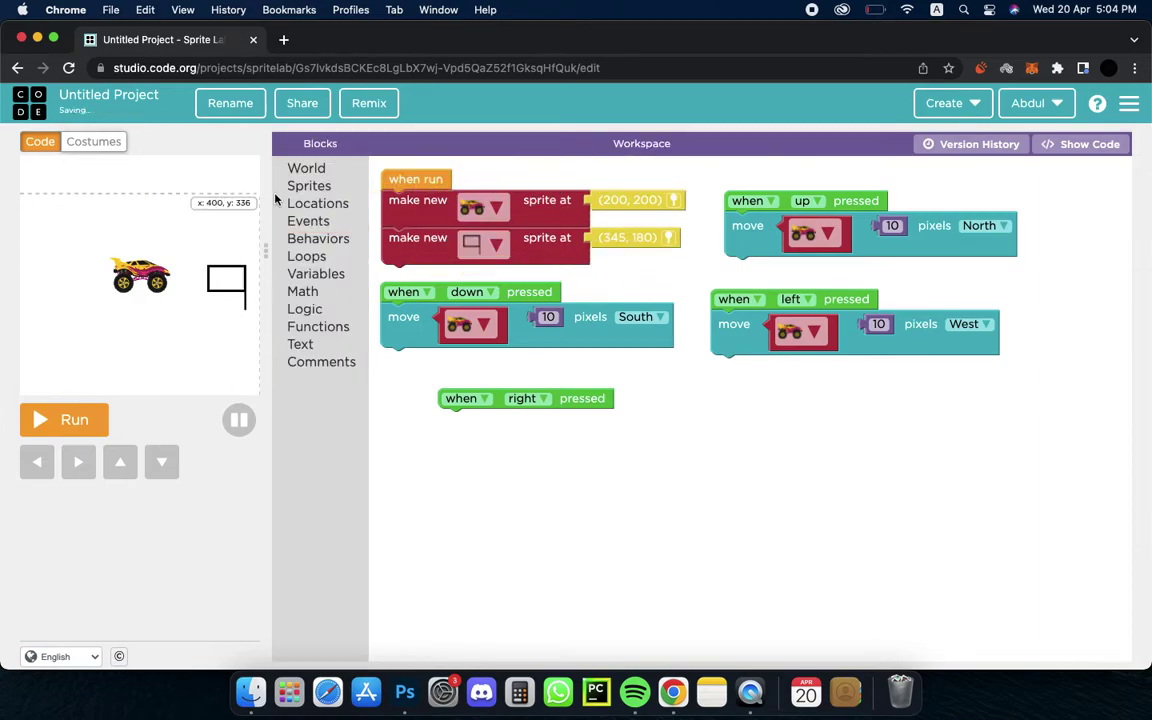
click(309, 186)
drag(428, 631, 485, 428)
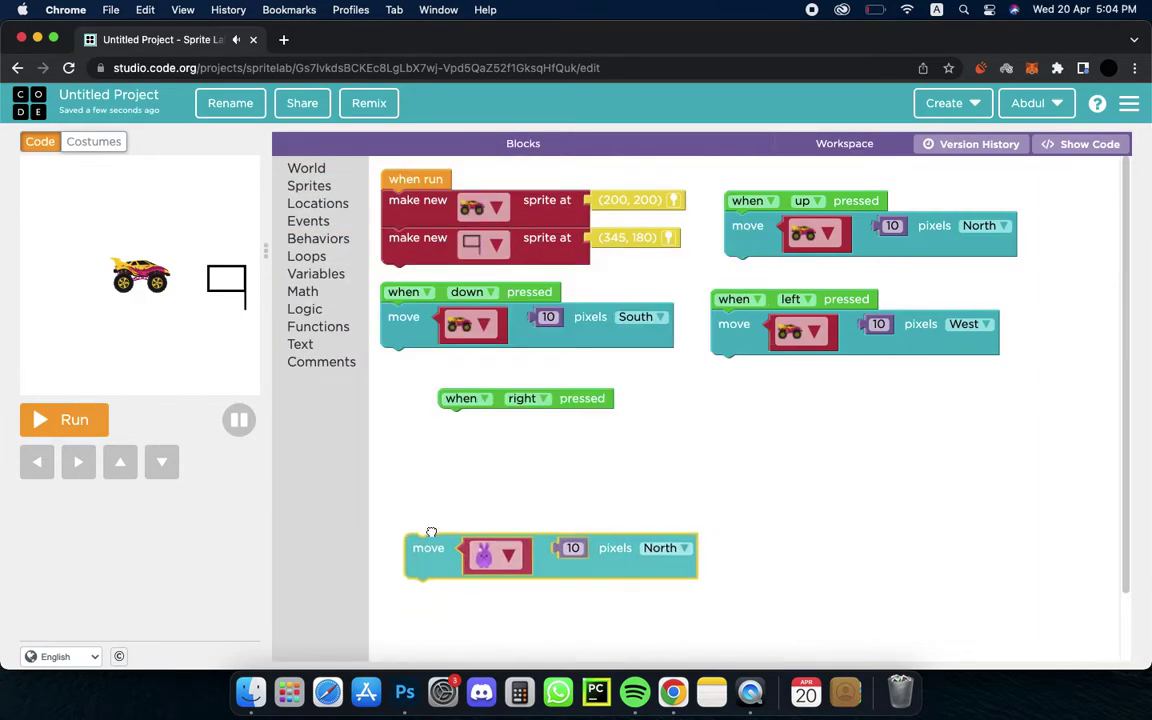
click(546, 432)
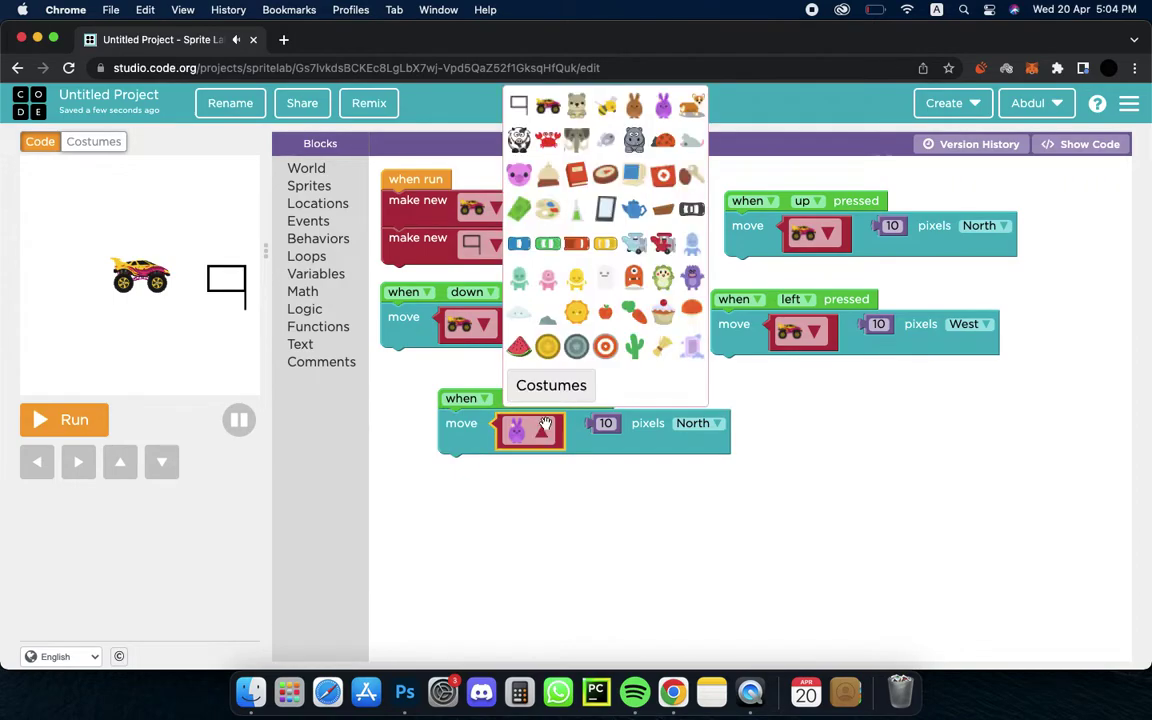
click(548, 107)
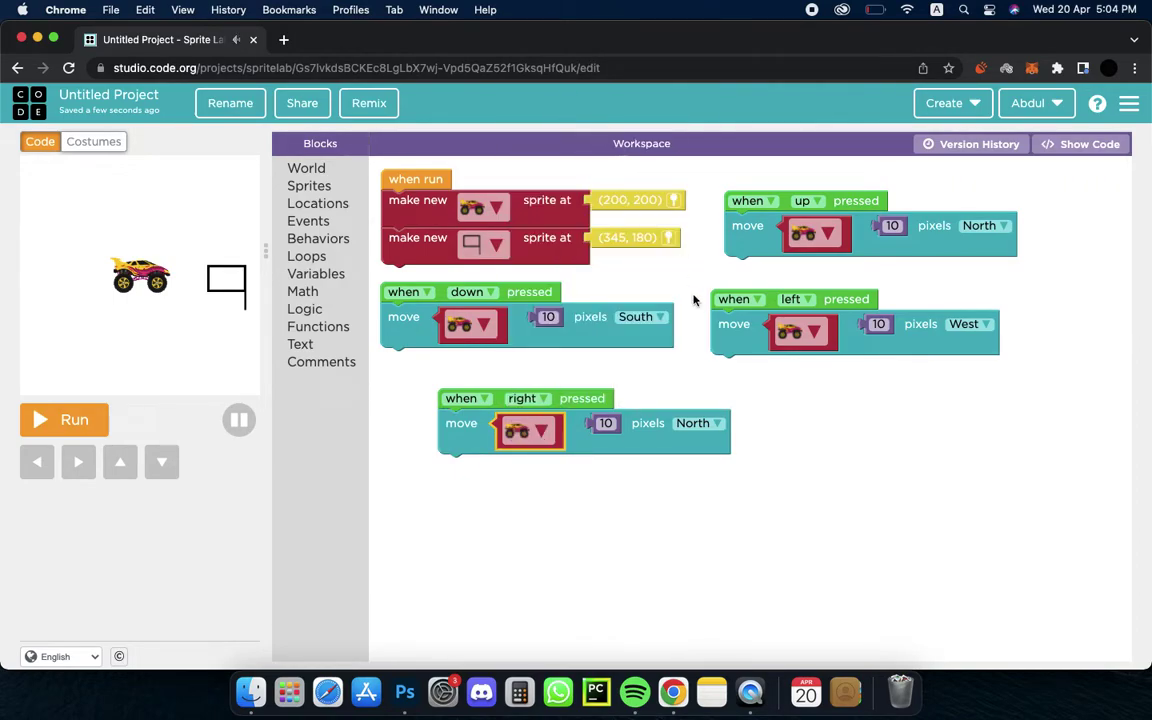
click(700, 423)
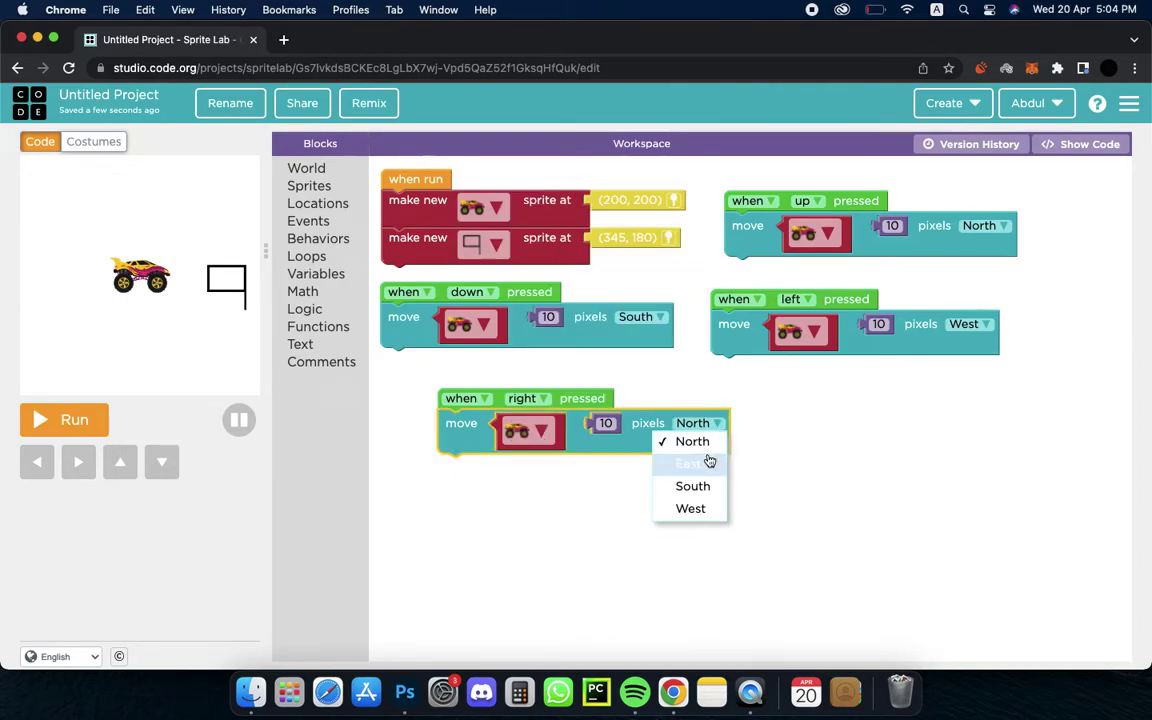
click(708, 466)
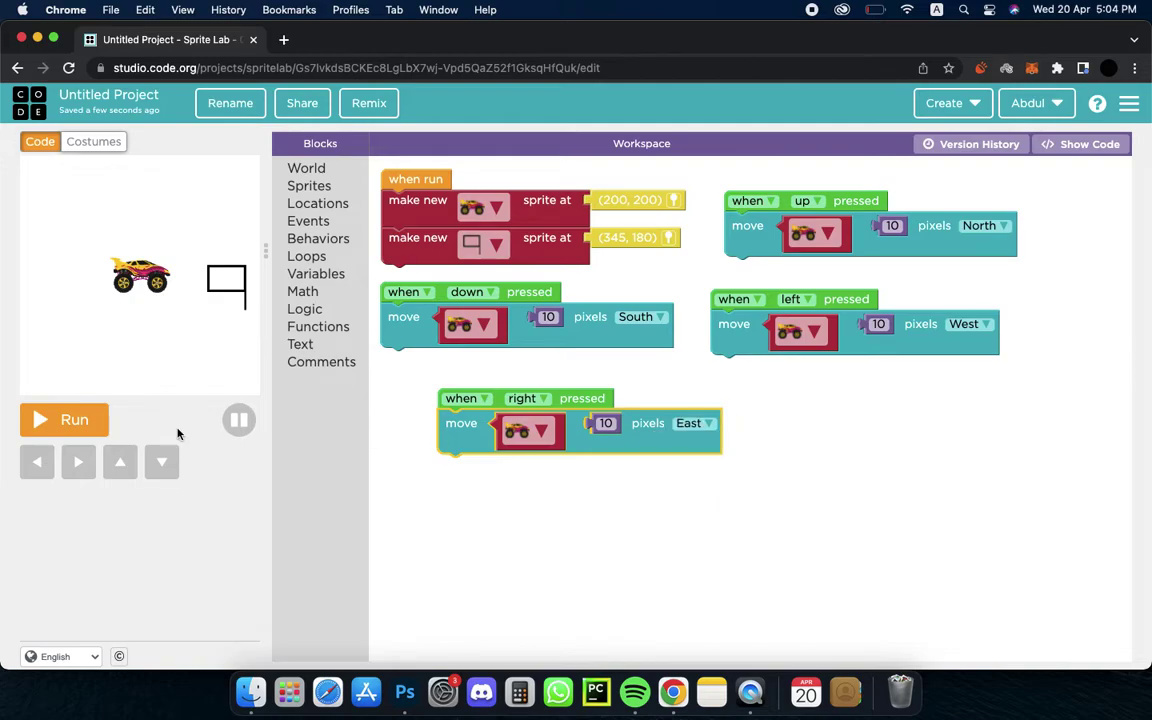
Run the game and drive the car up, down, right and left to test
click(36, 430)
click(120, 462)
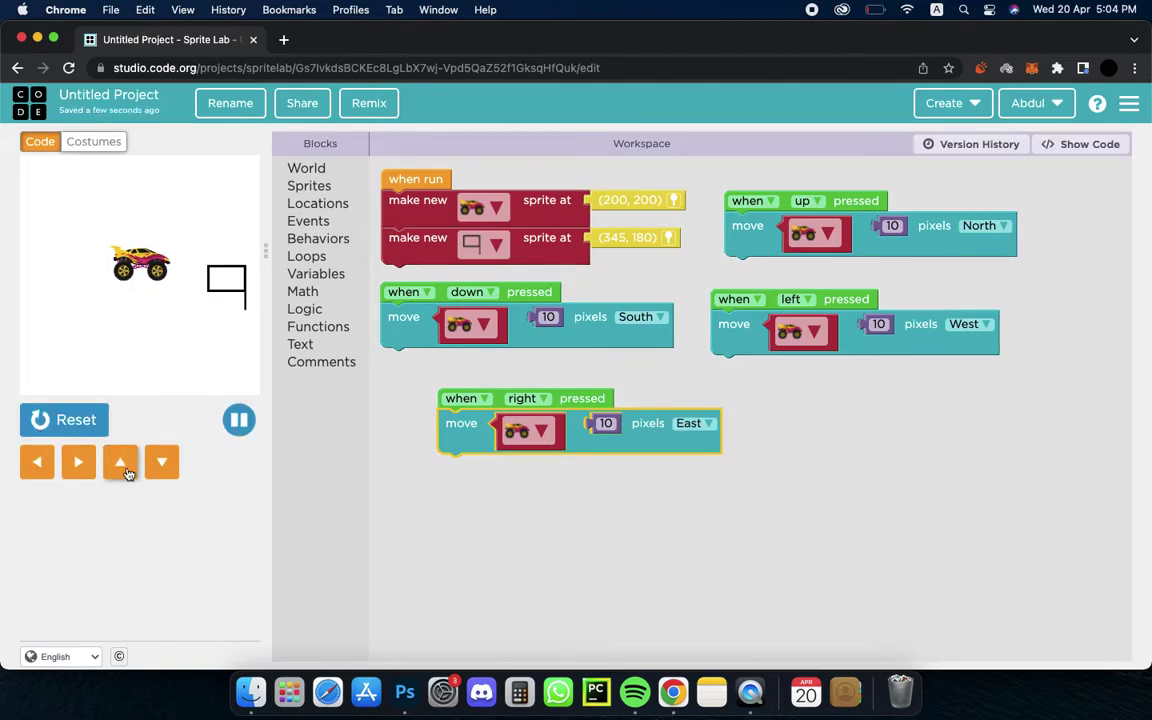
click(160, 462)
click(78, 464)
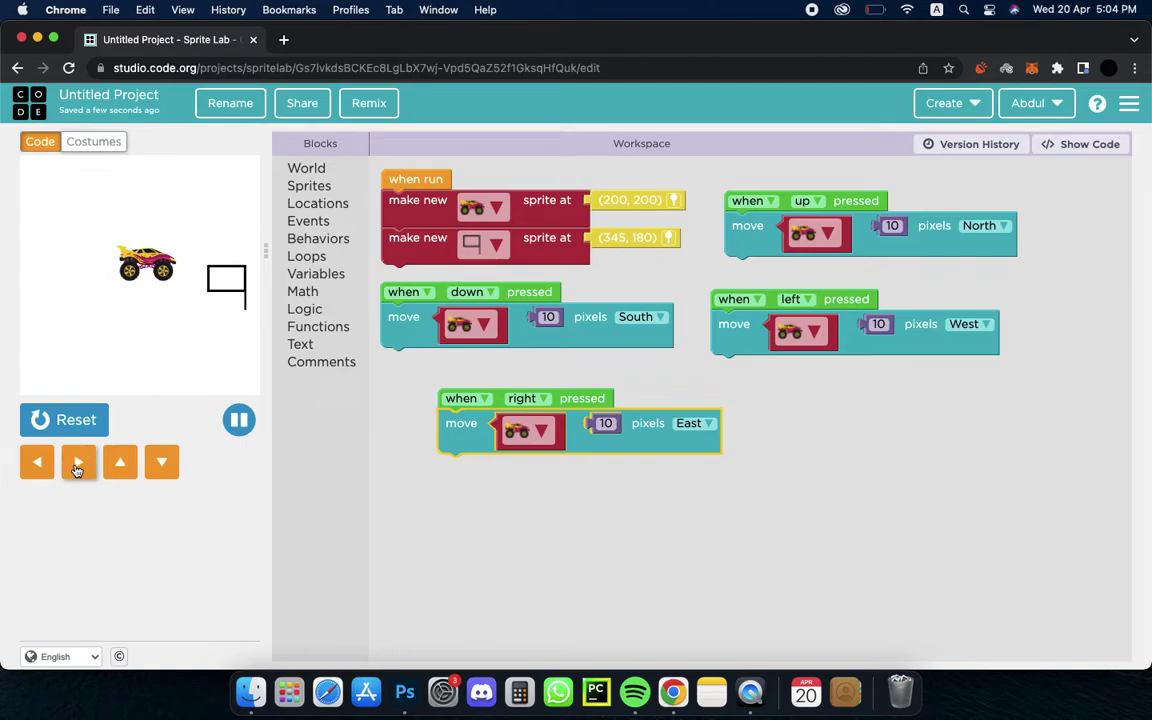
click(36, 462)
click(57, 430)
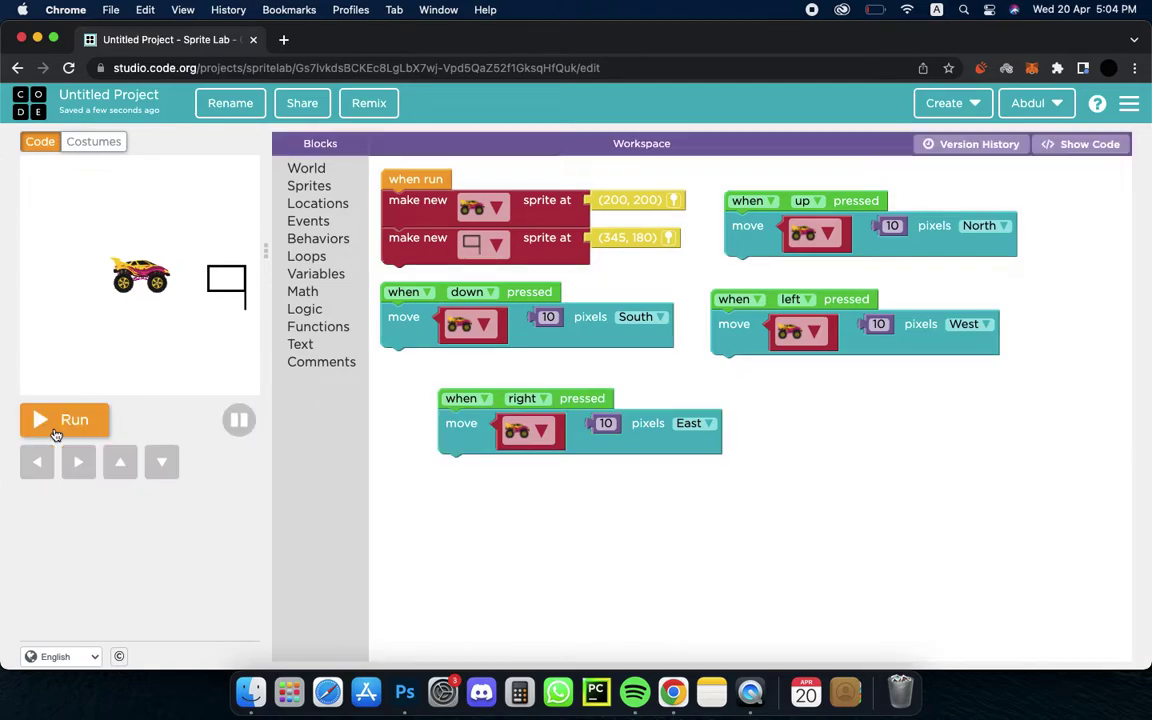
Place the car's start position at (76, 160) and run the game
click(675, 203)
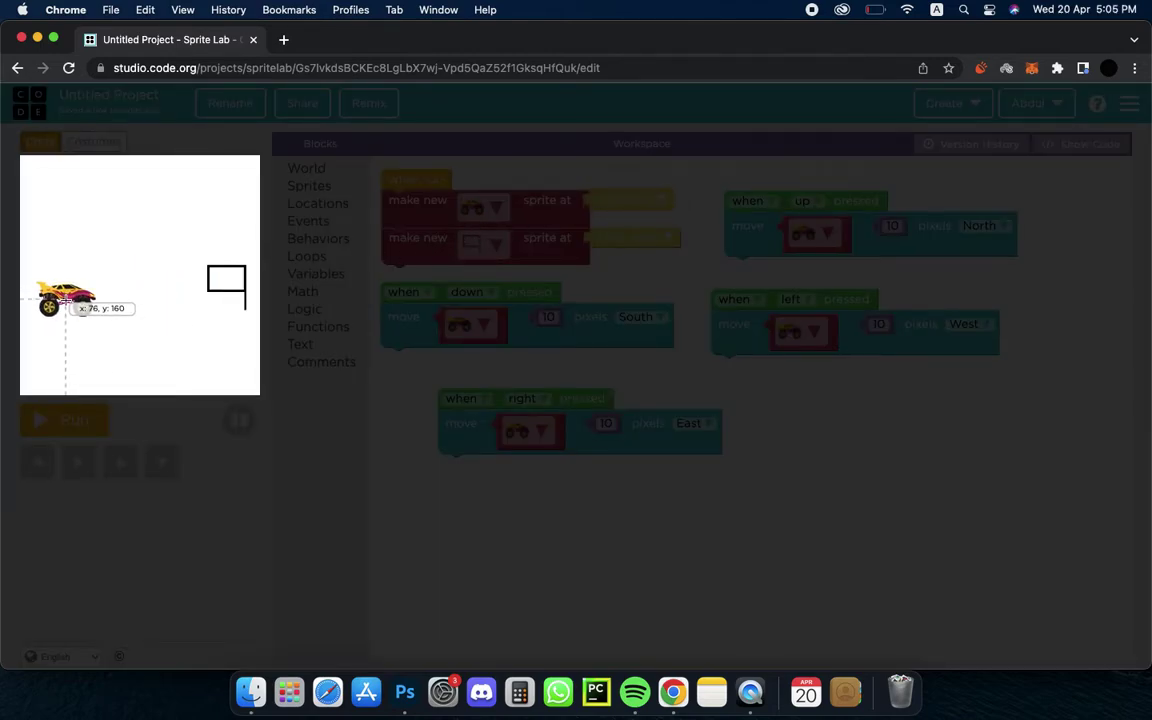
click(66, 311)
click(67, 419)
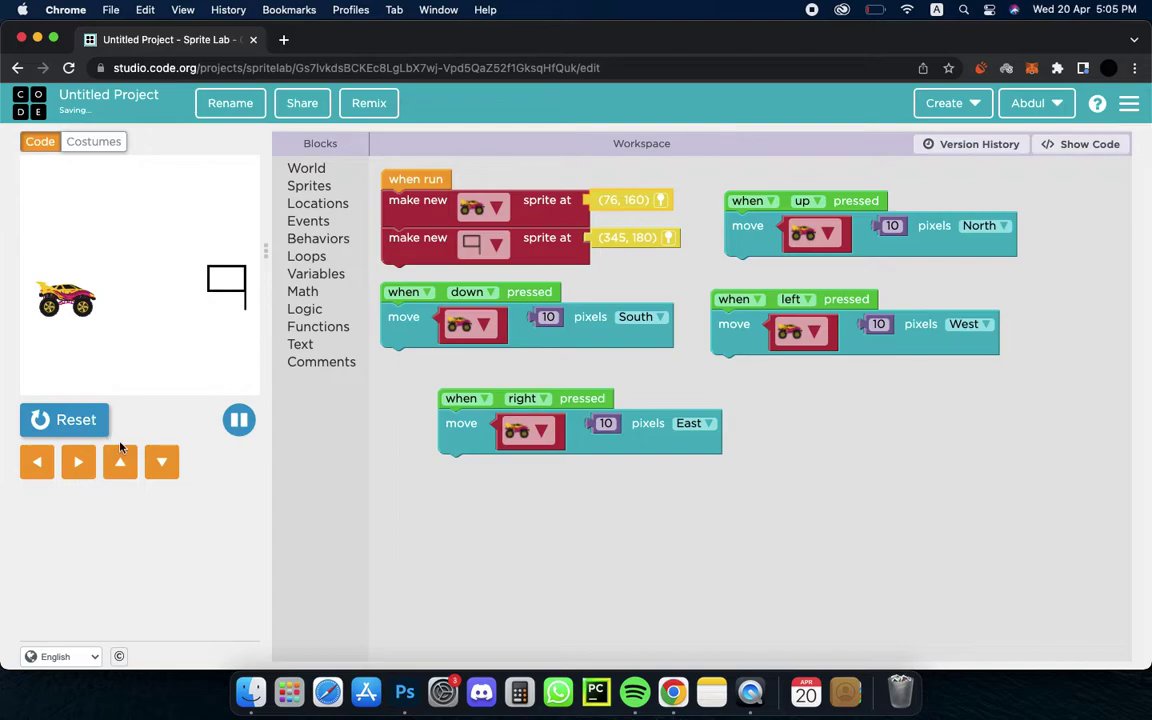
Drive the car right up to the flag, then reset the game
click(84, 460)
click(84, 460)
click(84, 461)
click(83, 462)
click(83, 461)
click(83, 462)
click(82, 462)
click(82, 462)
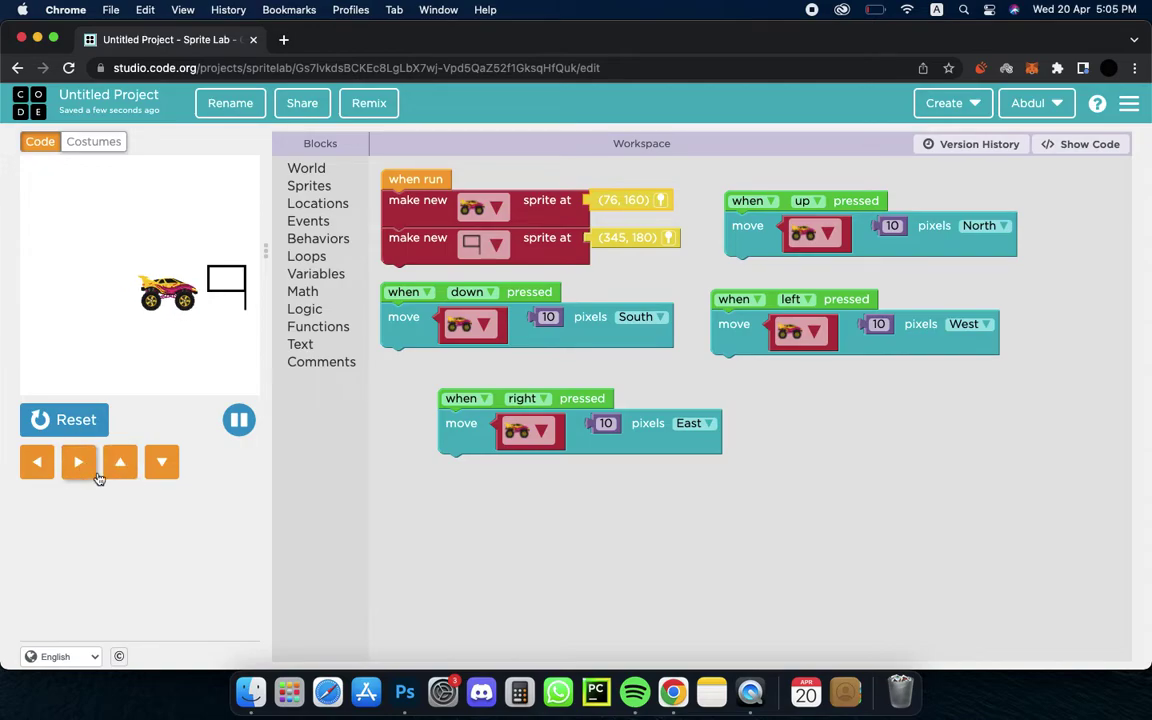
click(78, 463)
click(84, 466)
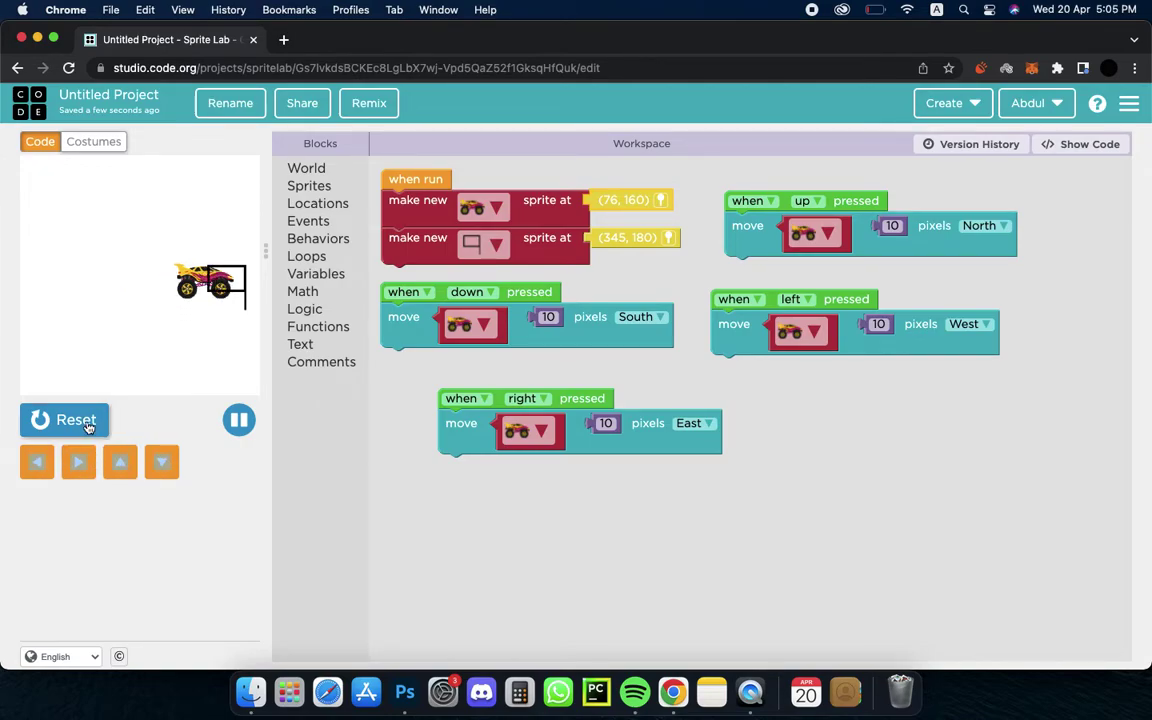
click(88, 427)
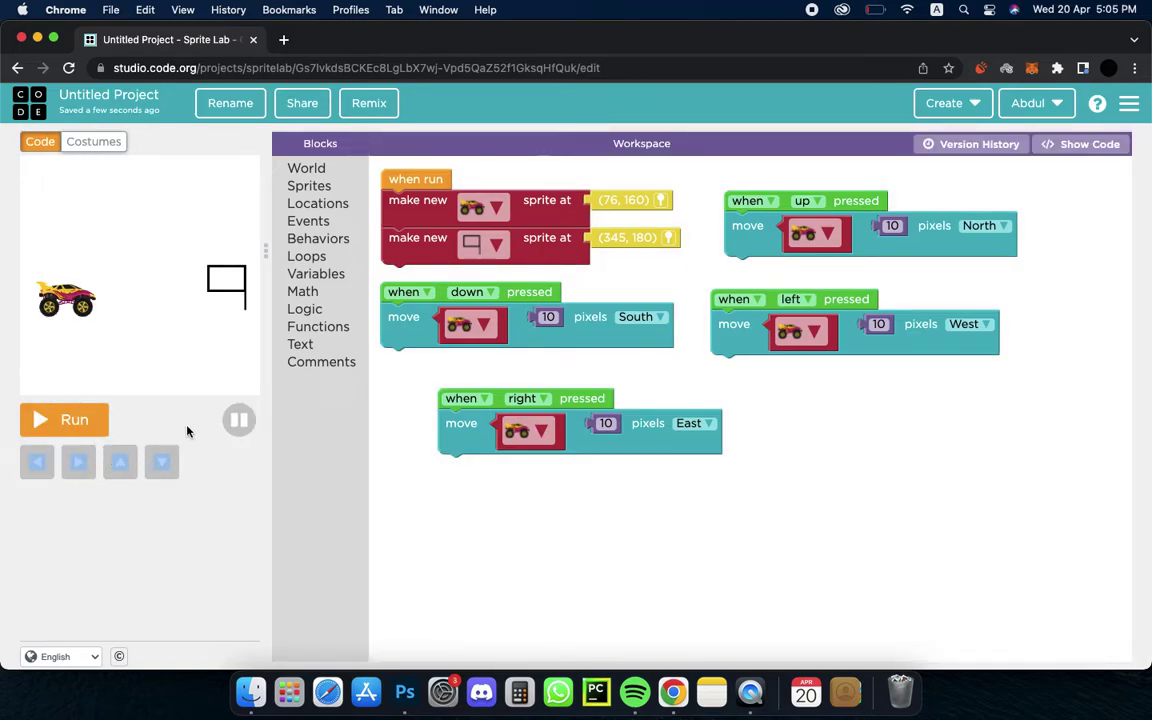
click(498, 246)
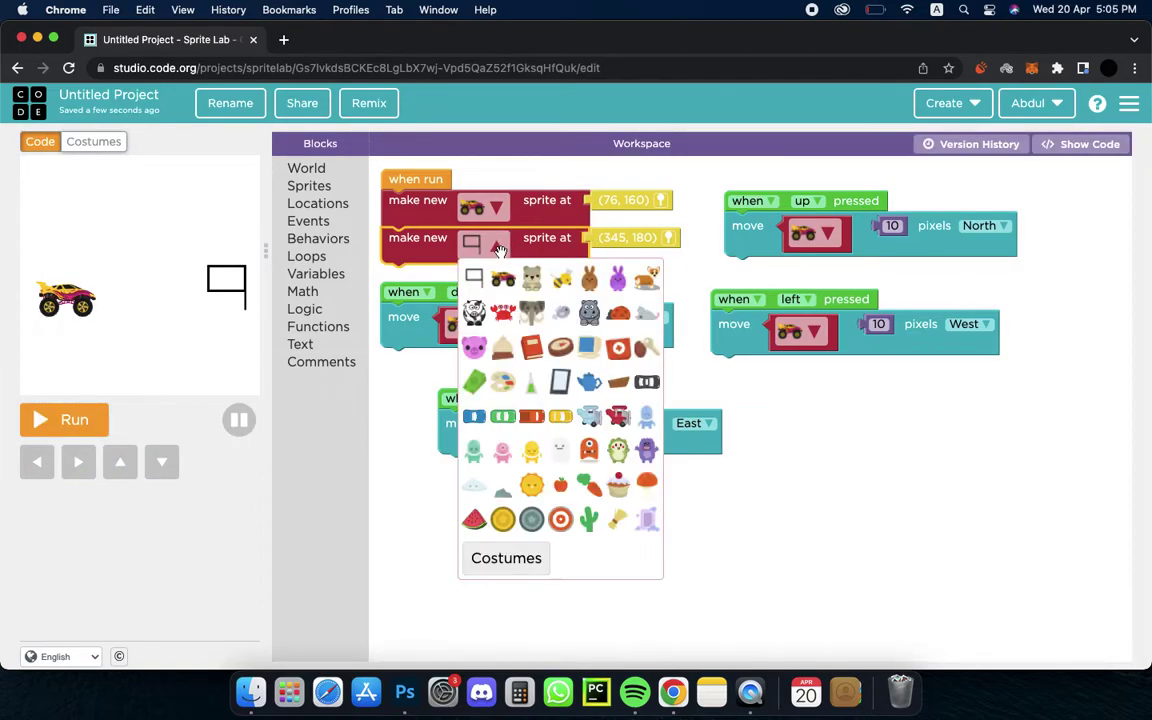
Open the flag costume and draw straight vertical and horizontal grid lines across its rectangle
click(516, 567)
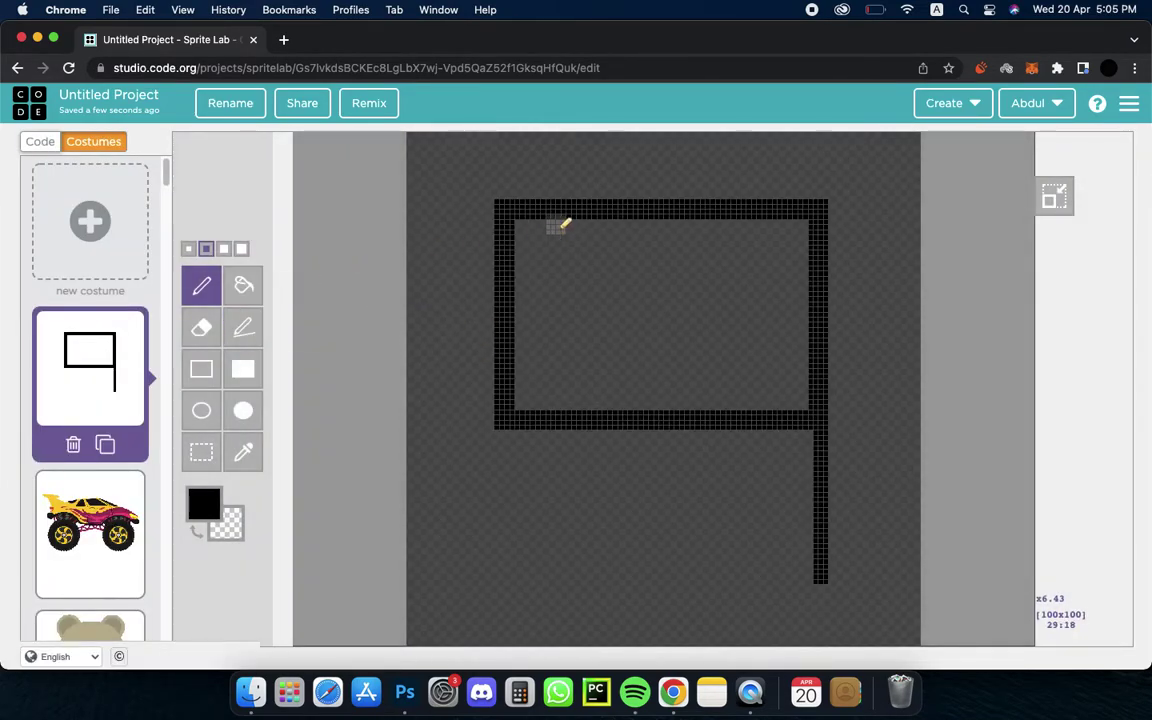
drag(558, 222, 542, 414)
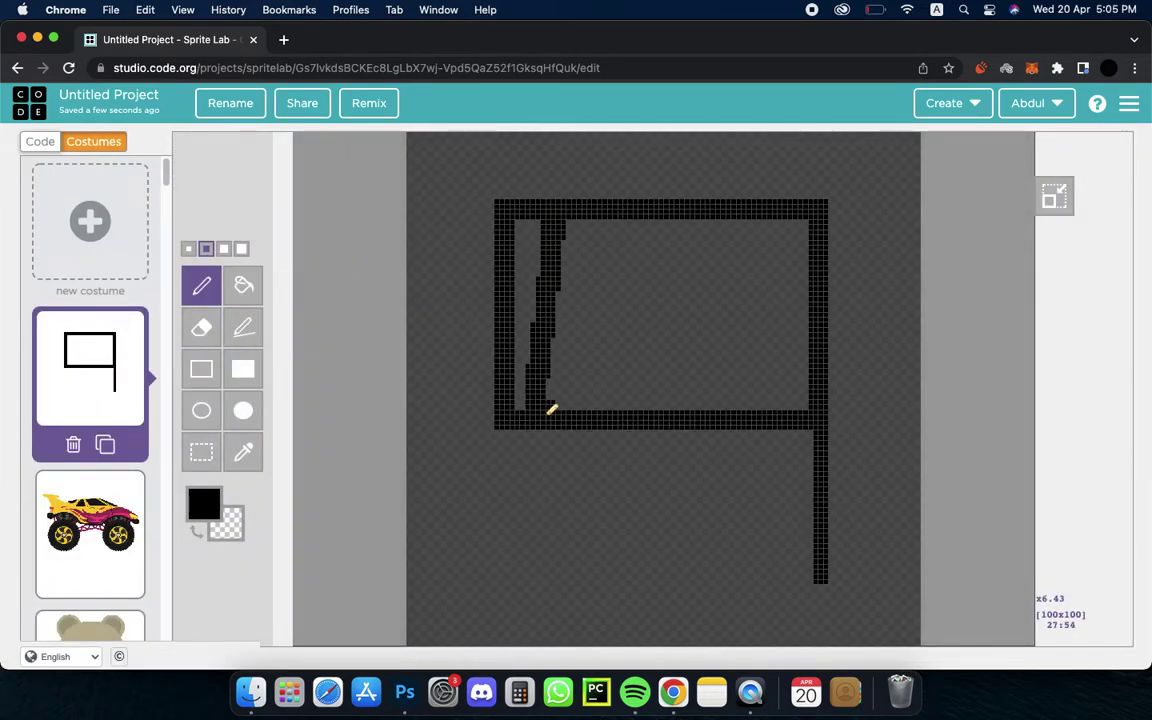
key(ctrl+z)
click(243, 327)
mouse_move(562, 222)
mouse_down()
mouse_move(564, 404)
mouse_move(577, 393)
mouse_move(562, 405)
mouse_up()
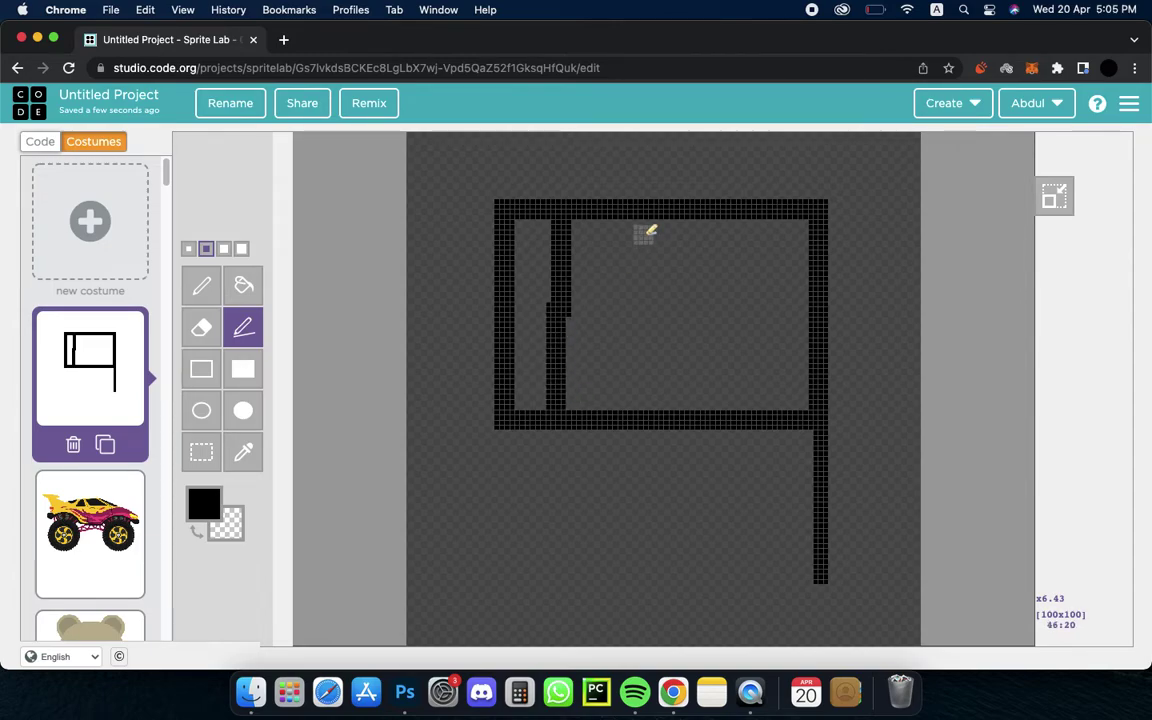
mouse_move(646, 218)
mouse_down()
mouse_move(632, 396)
mouse_move(643, 406)
mouse_up()
drag(721, 229, 723, 423)
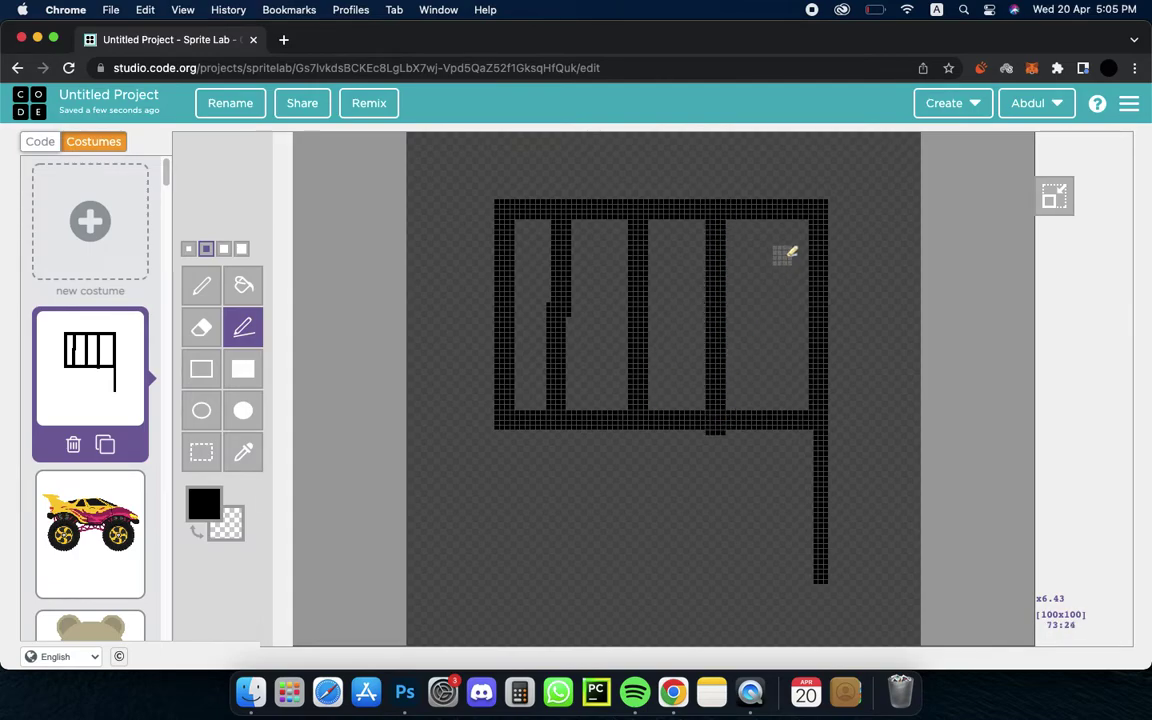
drag(512, 280, 817, 281)
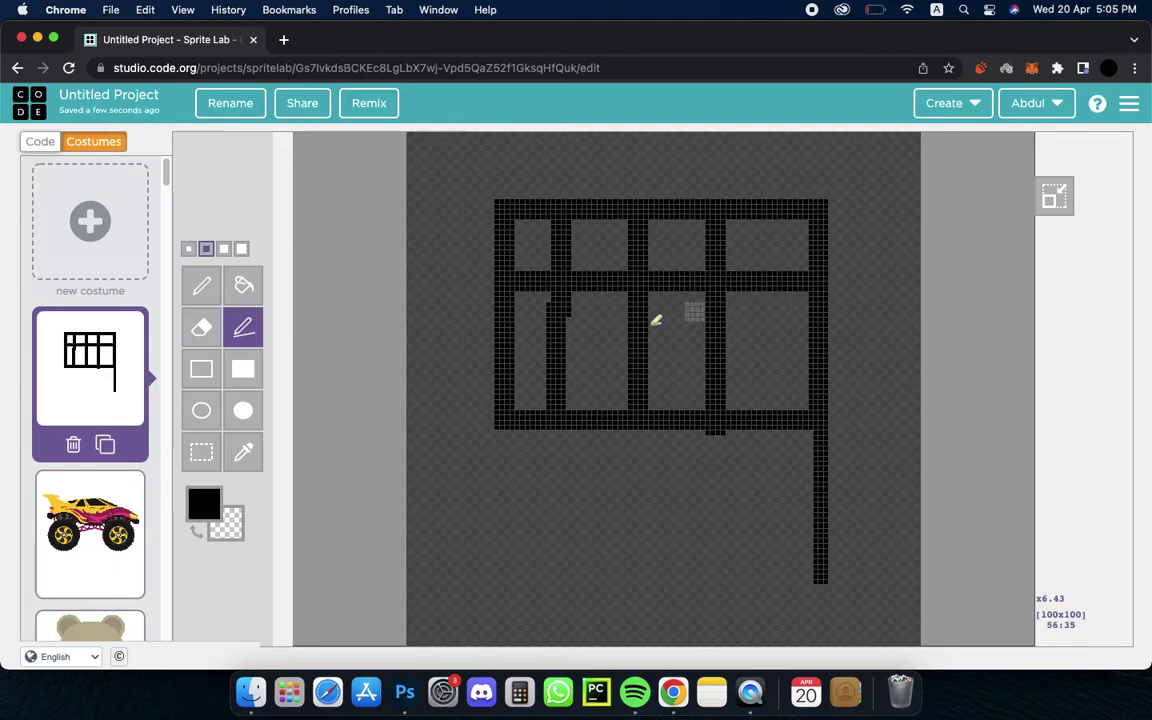
mouse_move(513, 341)
mouse_down()
mouse_move(604, 324)
mouse_move(782, 348)
mouse_up()
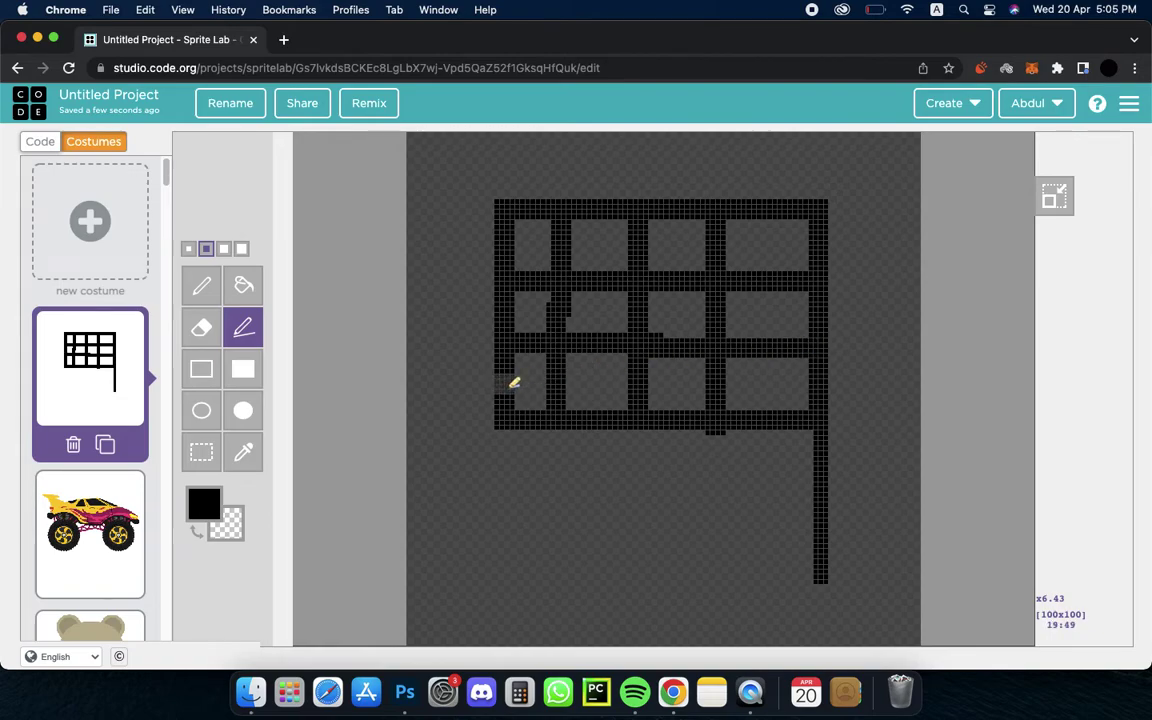
mouse_move(510, 386)
mouse_down()
mouse_move(694, 391)
mouse_move(777, 378)
mouse_move(814, 388)
mouse_up()
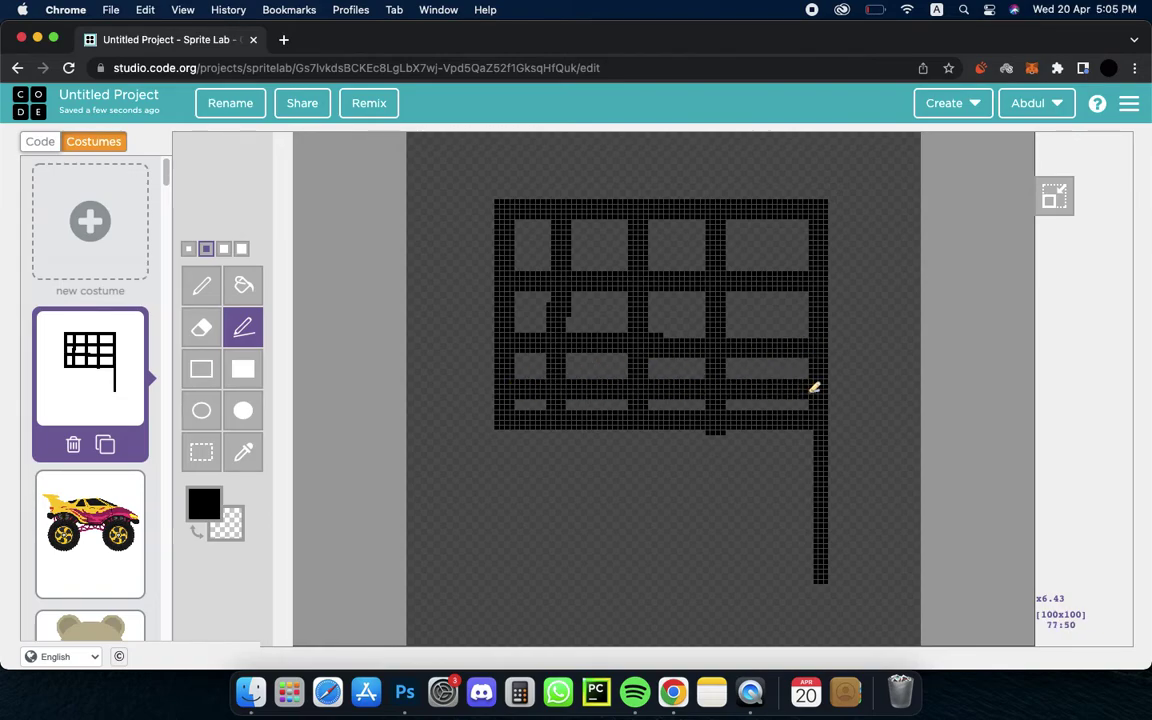
drag(768, 217, 774, 340)
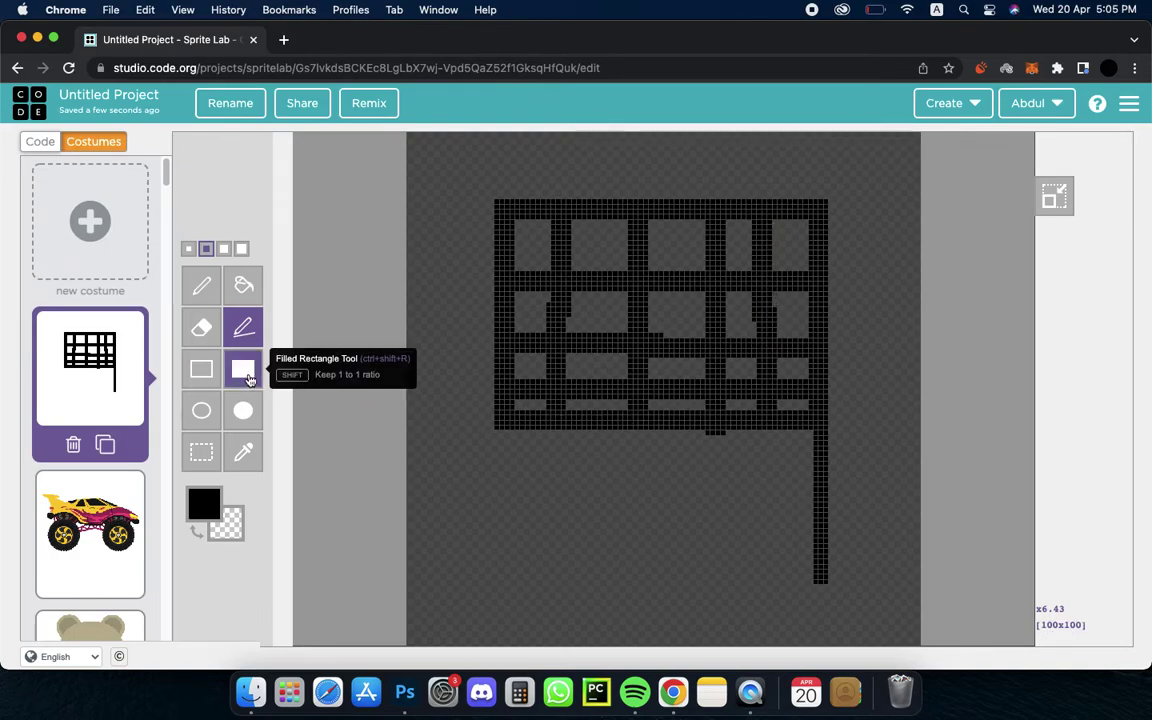
Paint the flag rectangle solid black with the 16px freehand pencil
click(201, 286)
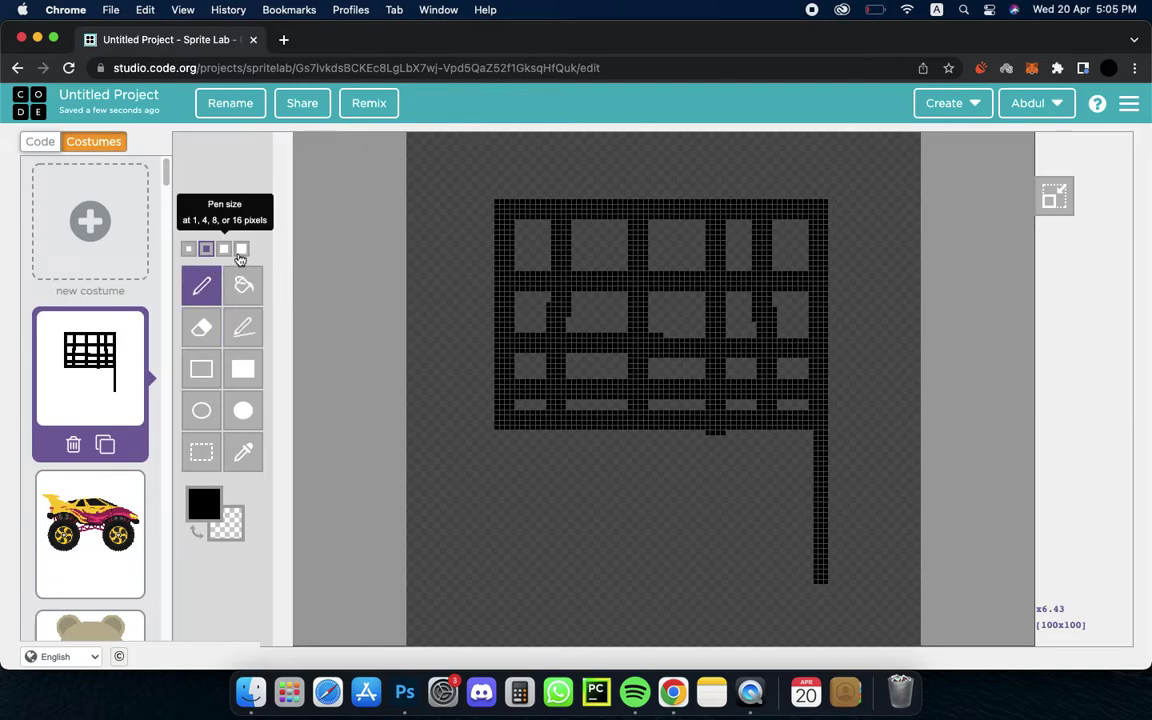
click(241, 249)
mouse_move(535, 239)
mouse_down()
mouse_move(771, 244)
mouse_move(797, 378)
mouse_move(724, 406)
mouse_up()
key(super+z)
mouse_move(760, 328)
mouse_down()
mouse_move(715, 275)
mouse_move(602, 262)
mouse_move(668, 242)
mouse_move(755, 231)
mouse_move(748, 255)
mouse_move(645, 251)
mouse_move(595, 295)
mouse_move(594, 356)
mouse_move(558, 362)
mouse_move(710, 383)
mouse_move(776, 373)
mouse_move(792, 321)
mouse_move(683, 310)
mouse_up()
key(super+z)
key(super+z)
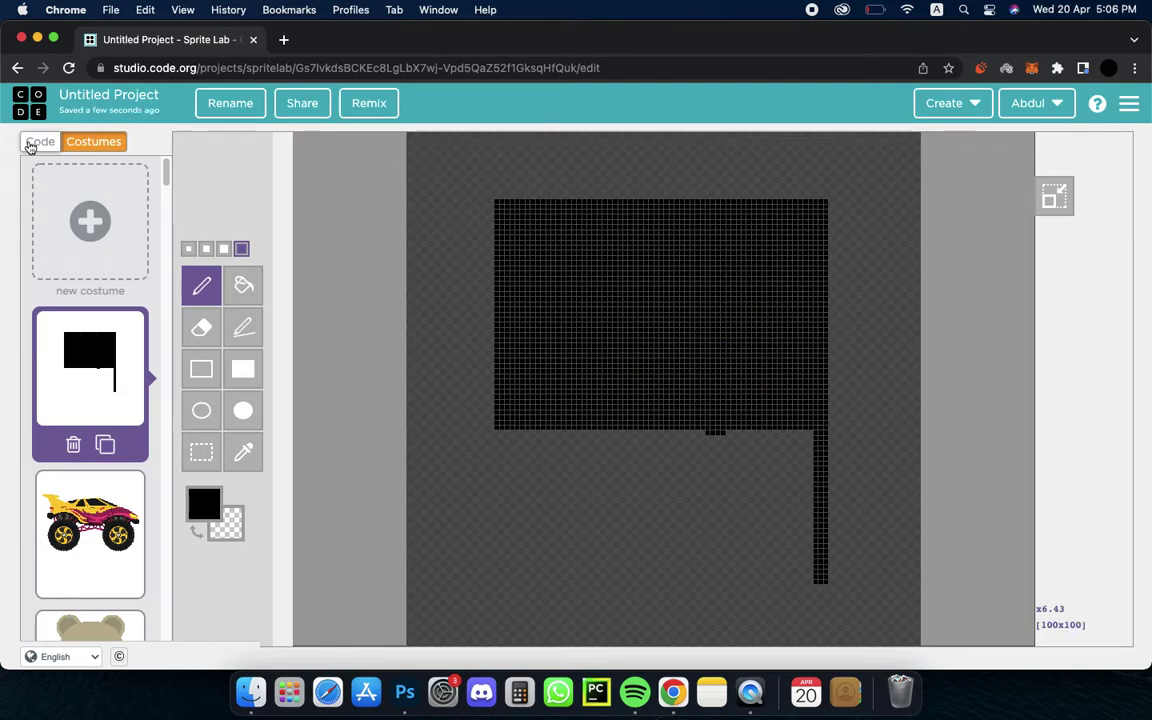
Return to the block code, check the flag's costume choices, and start the game
click(38, 143)
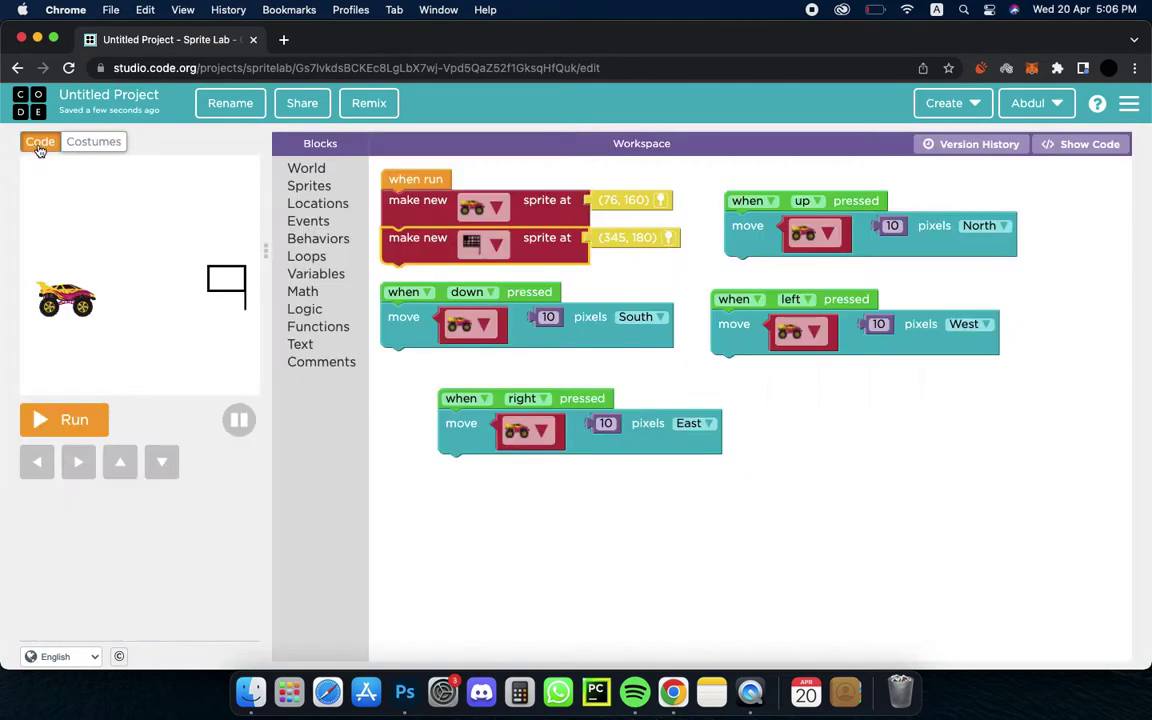
click(492, 245)
click(479, 281)
click(55, 418)
click(55, 418)
click(55, 418)
Drive the monster truck toward the black flag using arrow keys and on-screen arrow buttons
key(Right)
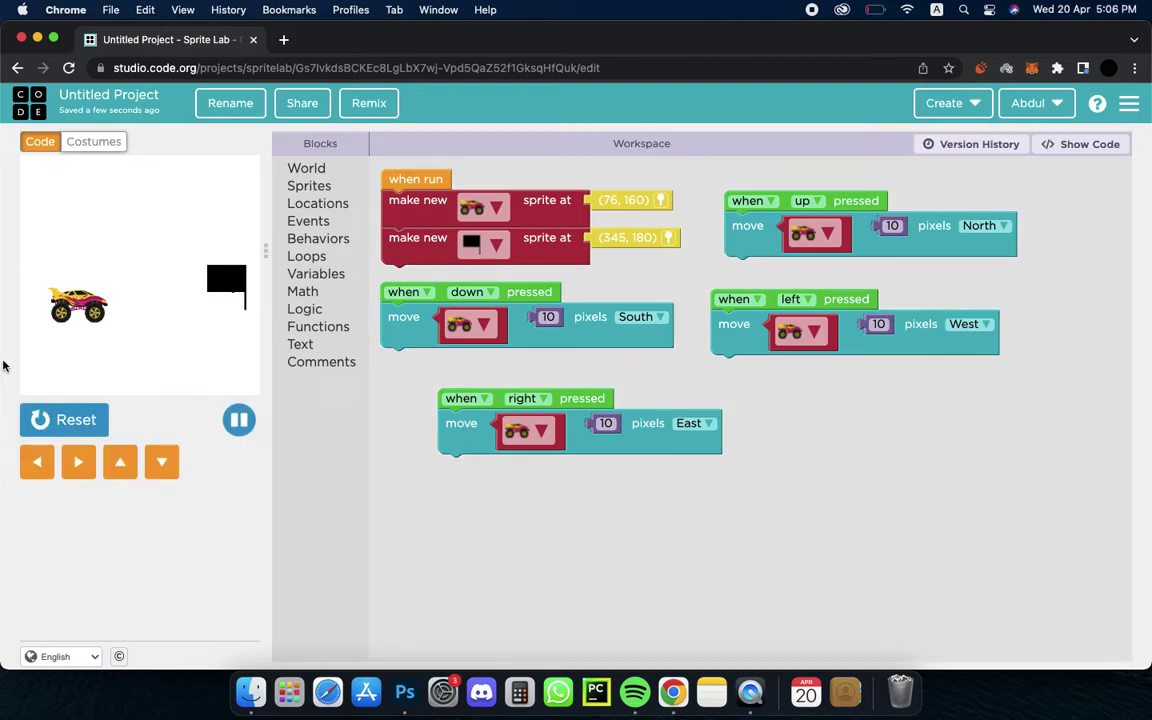
key(Up)
click(157, 461)
click(120, 462)
click(80, 466)
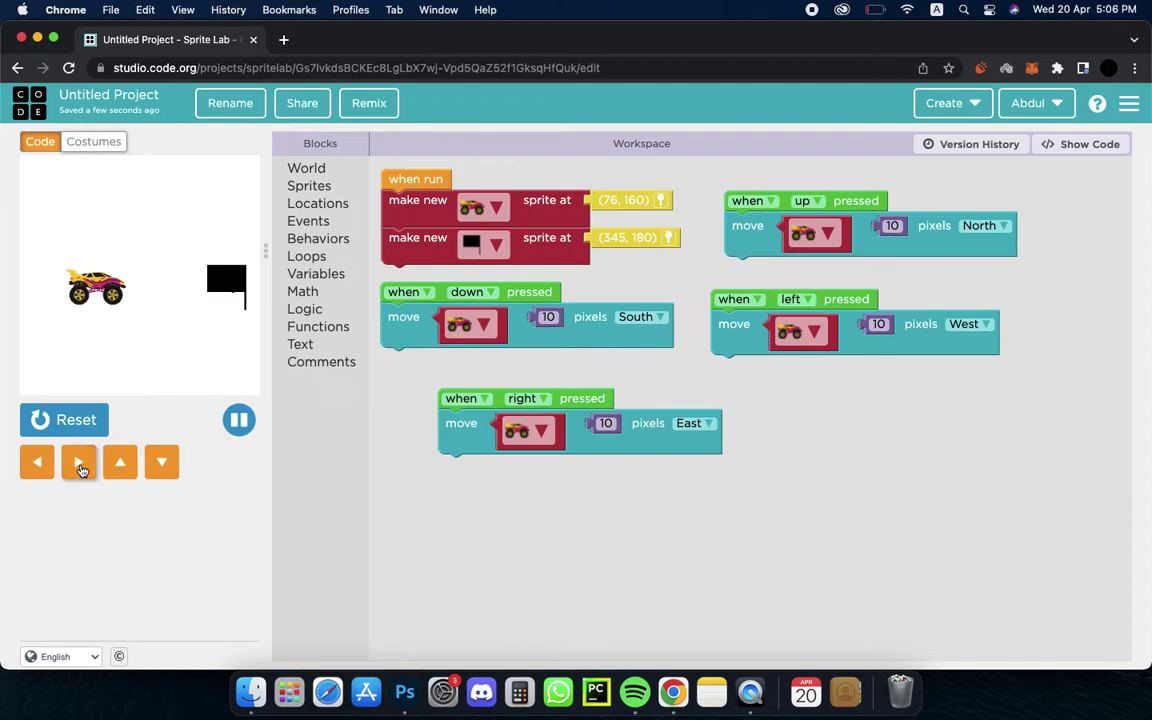
click(123, 463)
click(165, 468)
click(80, 463)
click(155, 462)
click(80, 466)
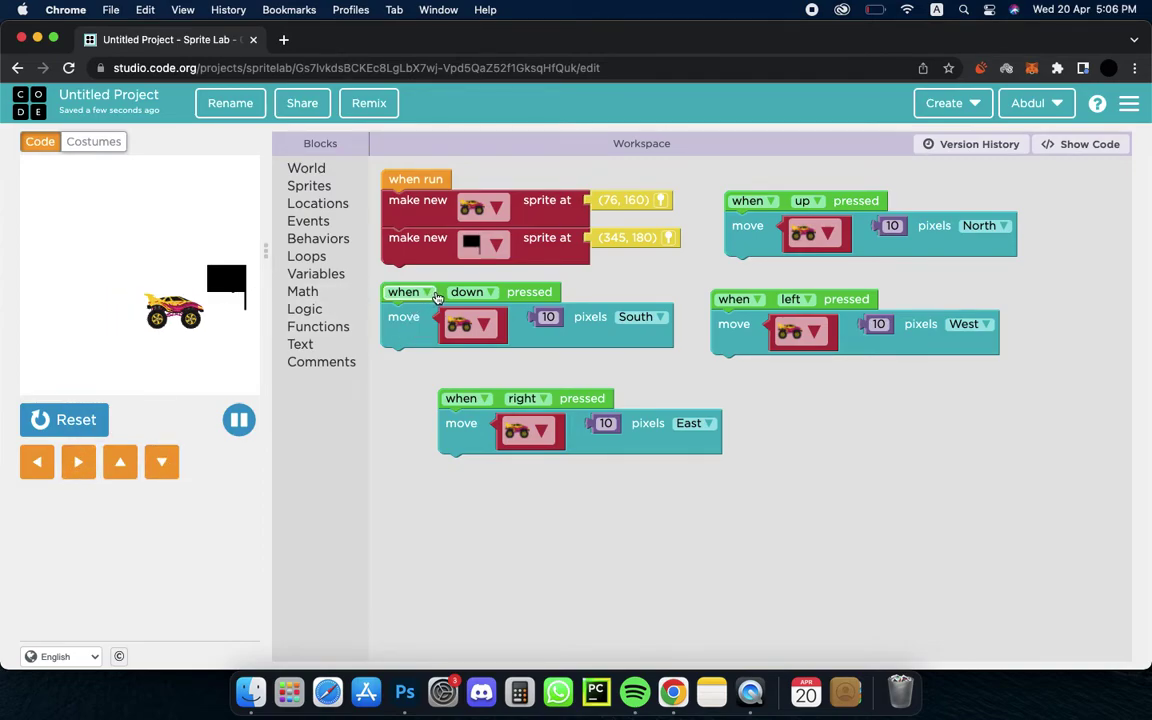
Add a third make-new-sprite block under 'when run' and open its costume editor
drag(436, 298, 662, 510)
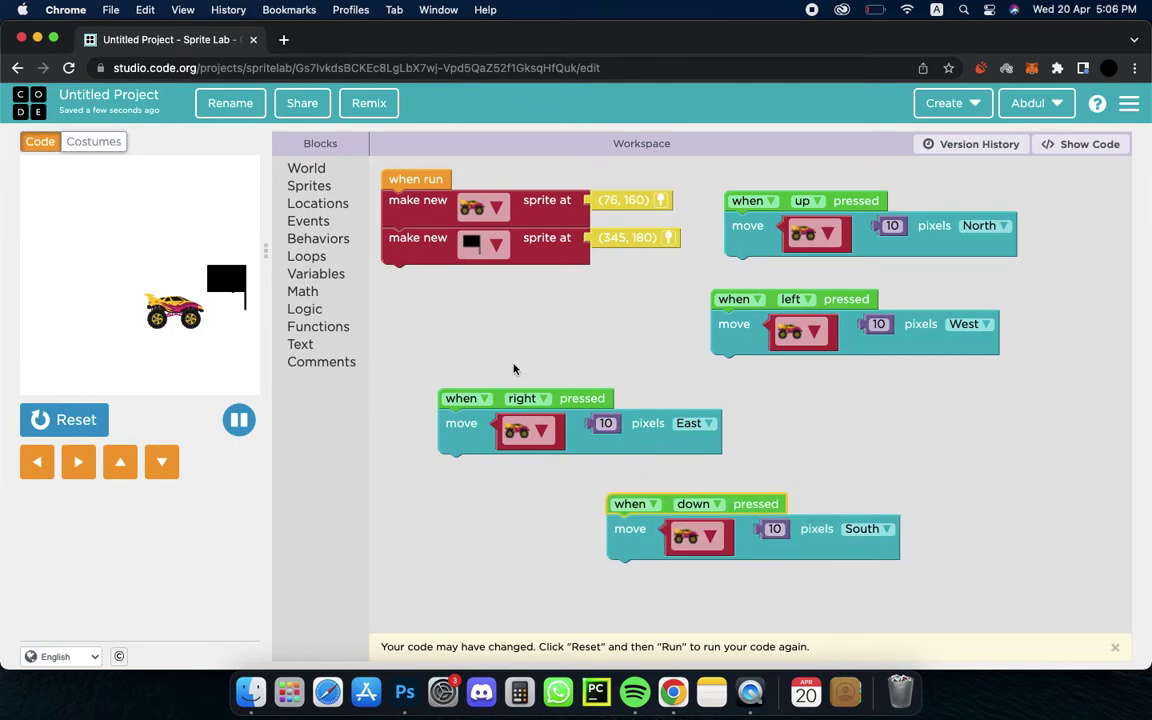
click(309, 186)
drag(400, 181, 389, 276)
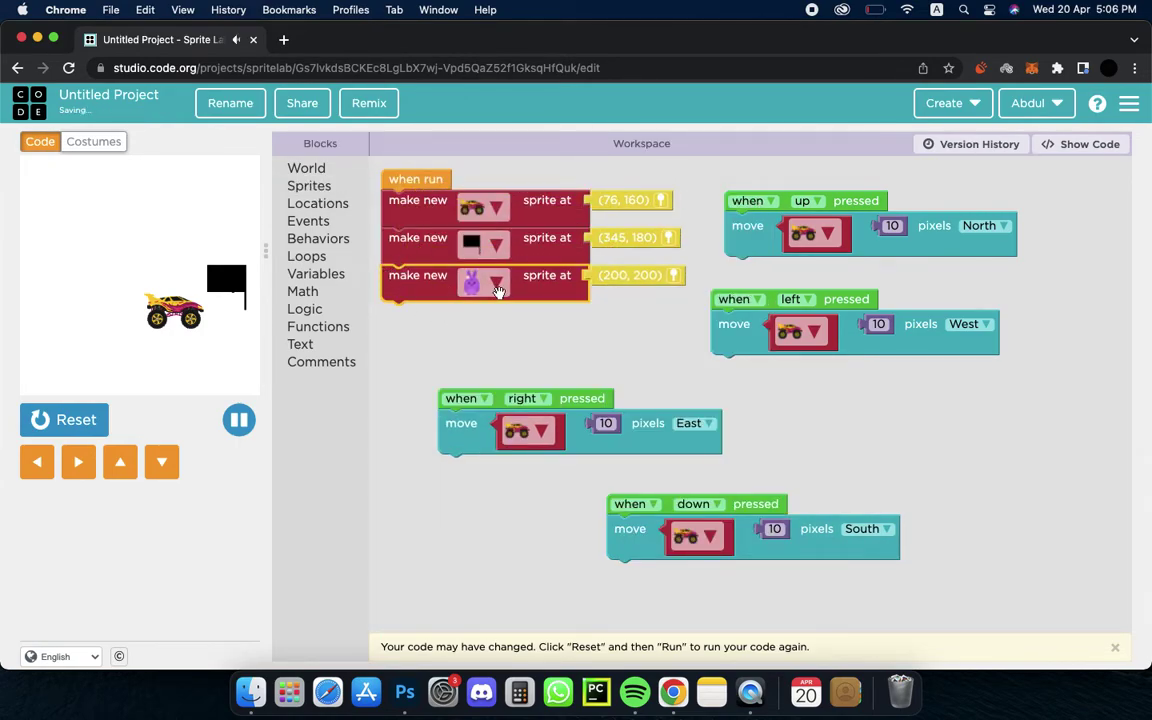
click(496, 288)
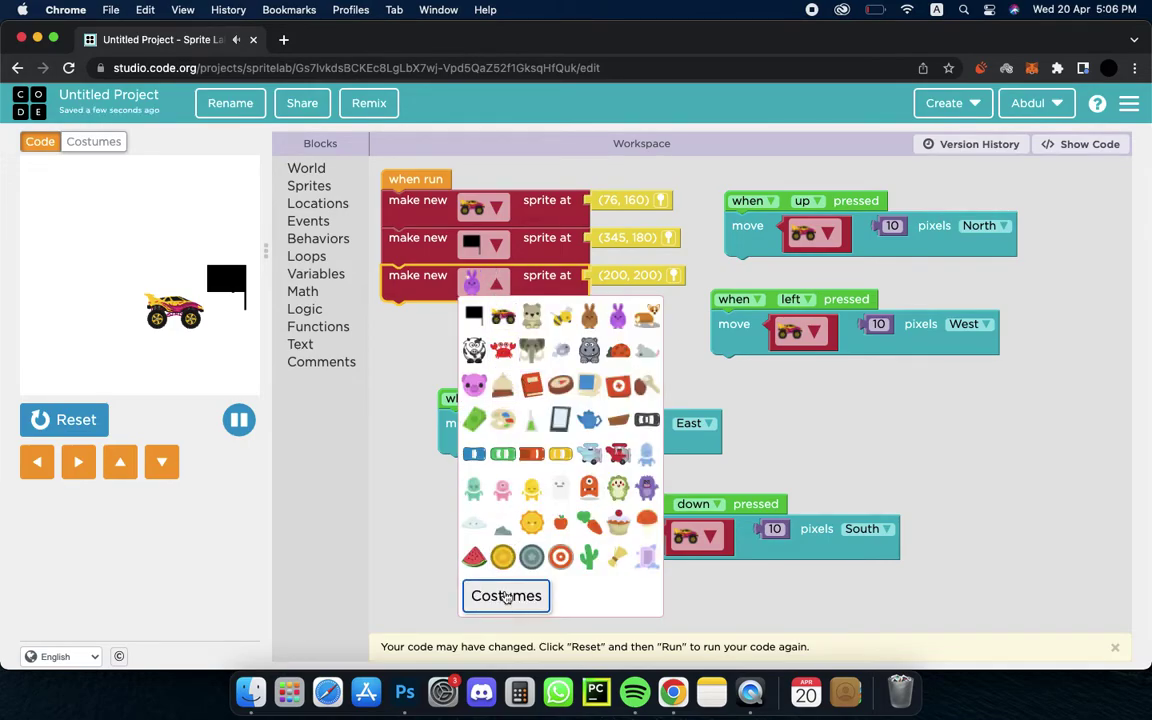
click(508, 596)
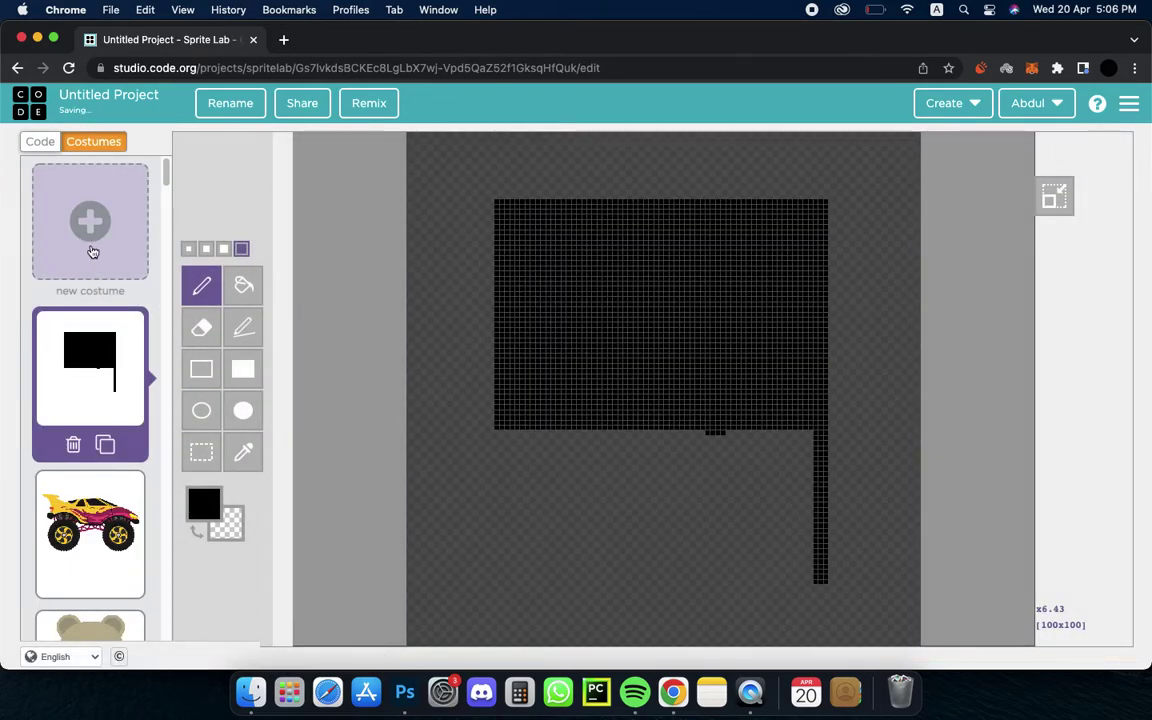
Start a blank costume and draw a thick black rectangular border
click(97, 254)
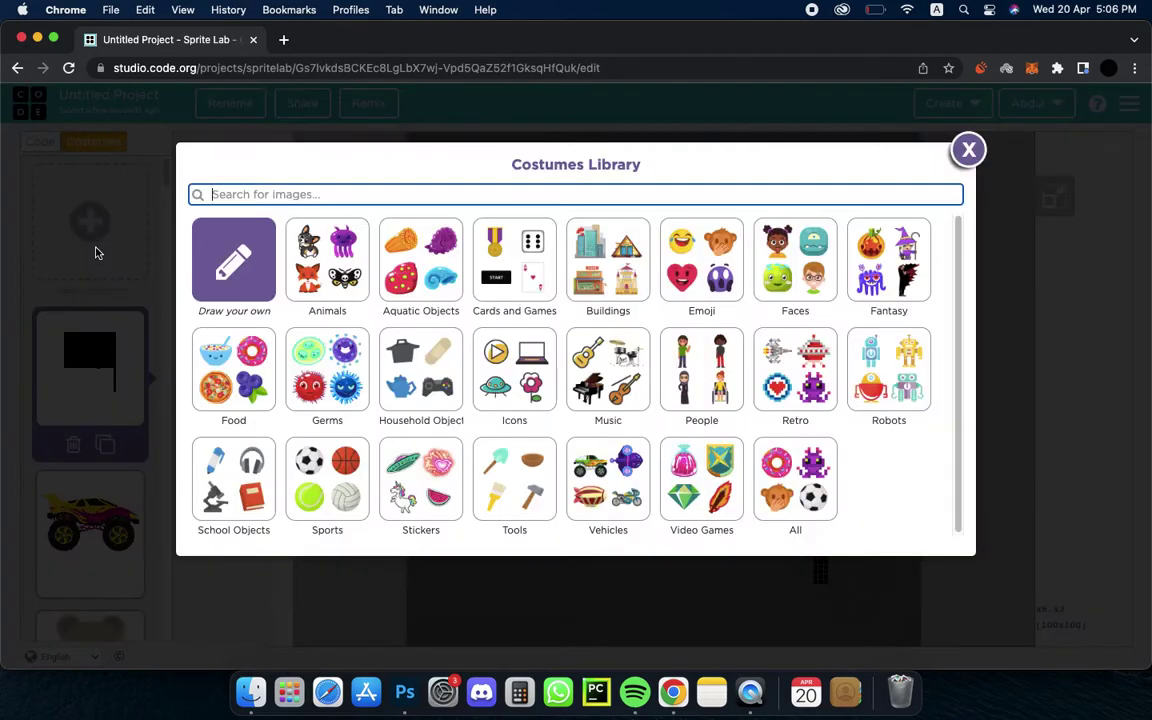
click(238, 274)
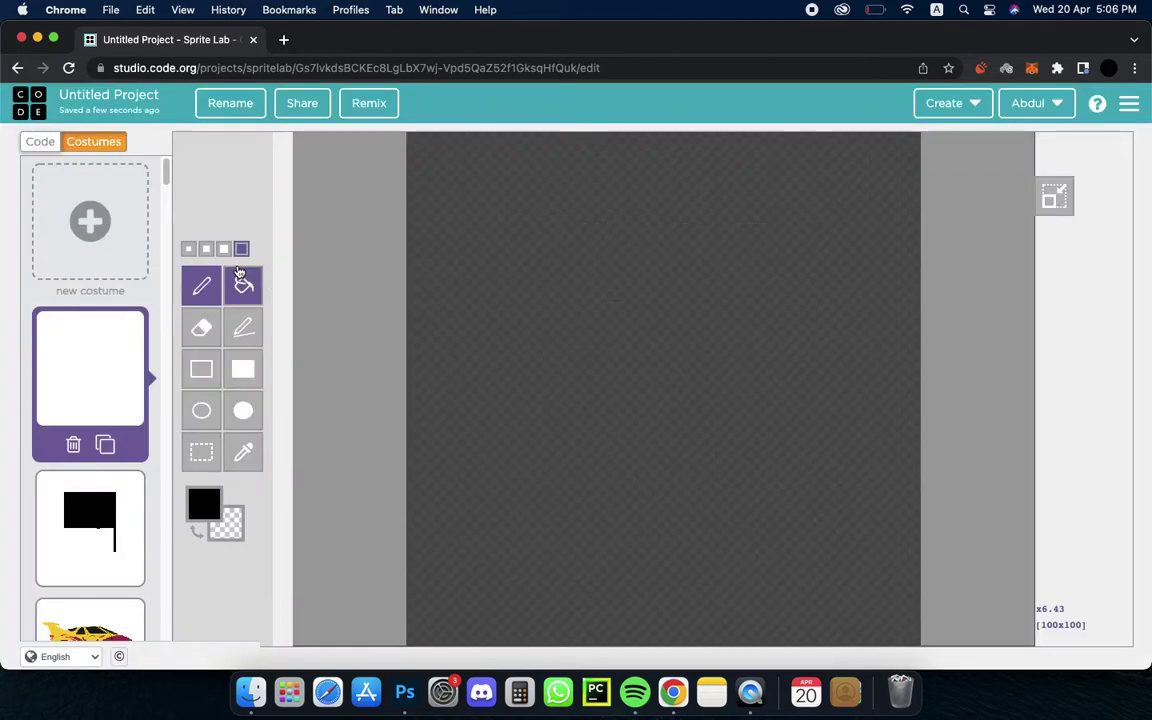
click(204, 368)
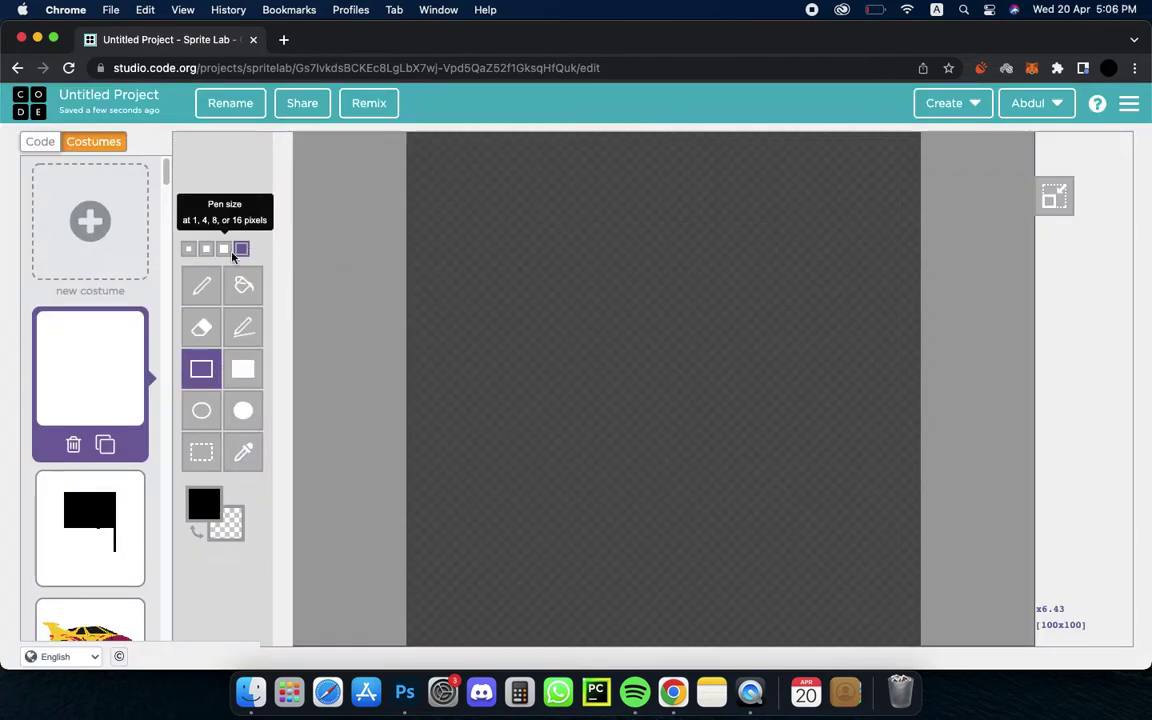
click(206, 248)
mouse_move(440, 182)
mouse_down()
mouse_move(906, 557)
mouse_move(906, 571)
mouse_up()
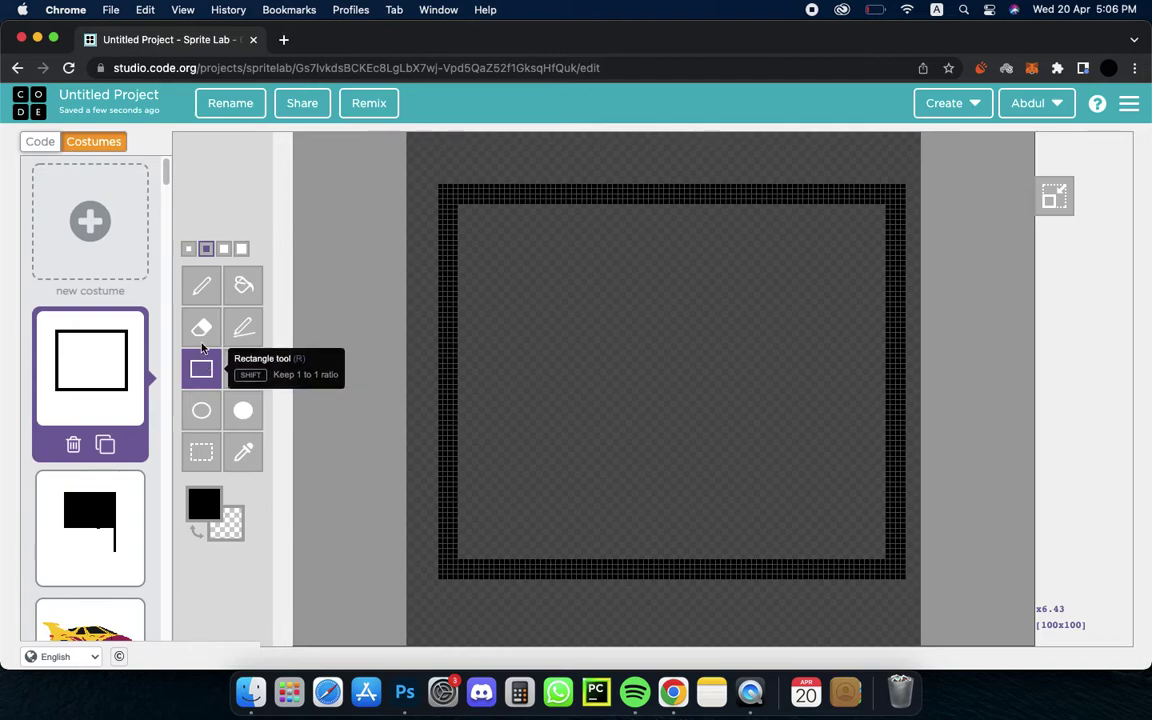
Hand-letter the word 'Race' inside the border with the freehand pencil
click(201, 286)
drag(488, 252, 488, 495)
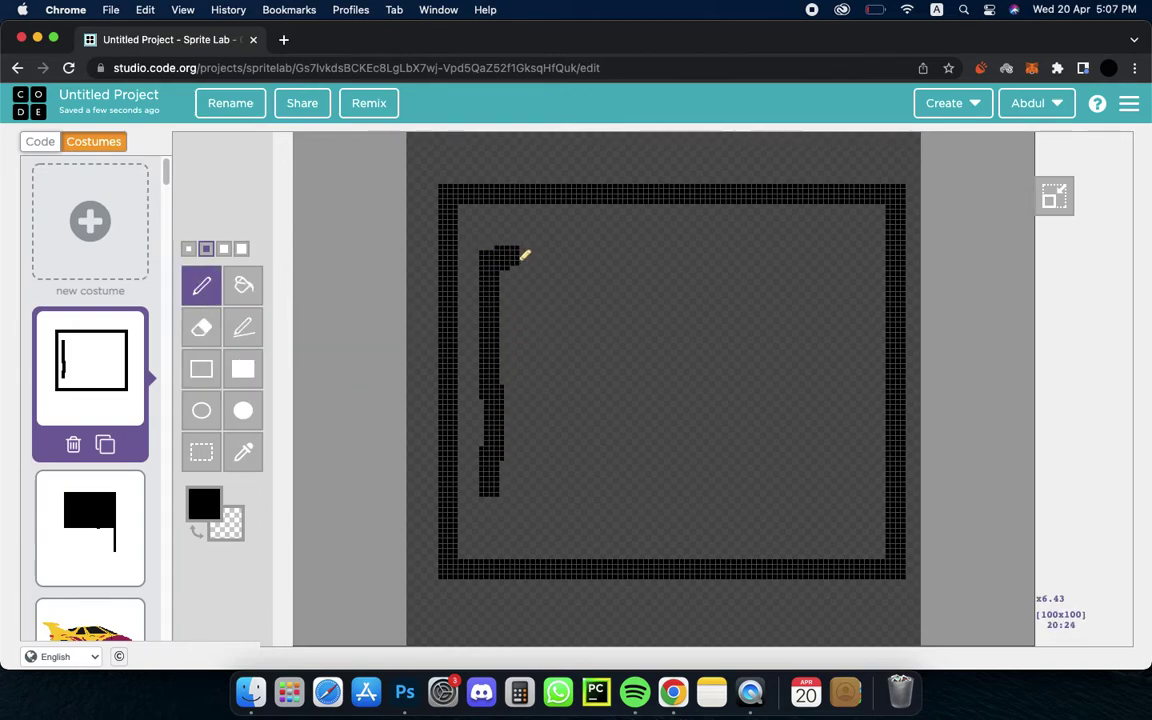
drag(521, 255, 601, 490)
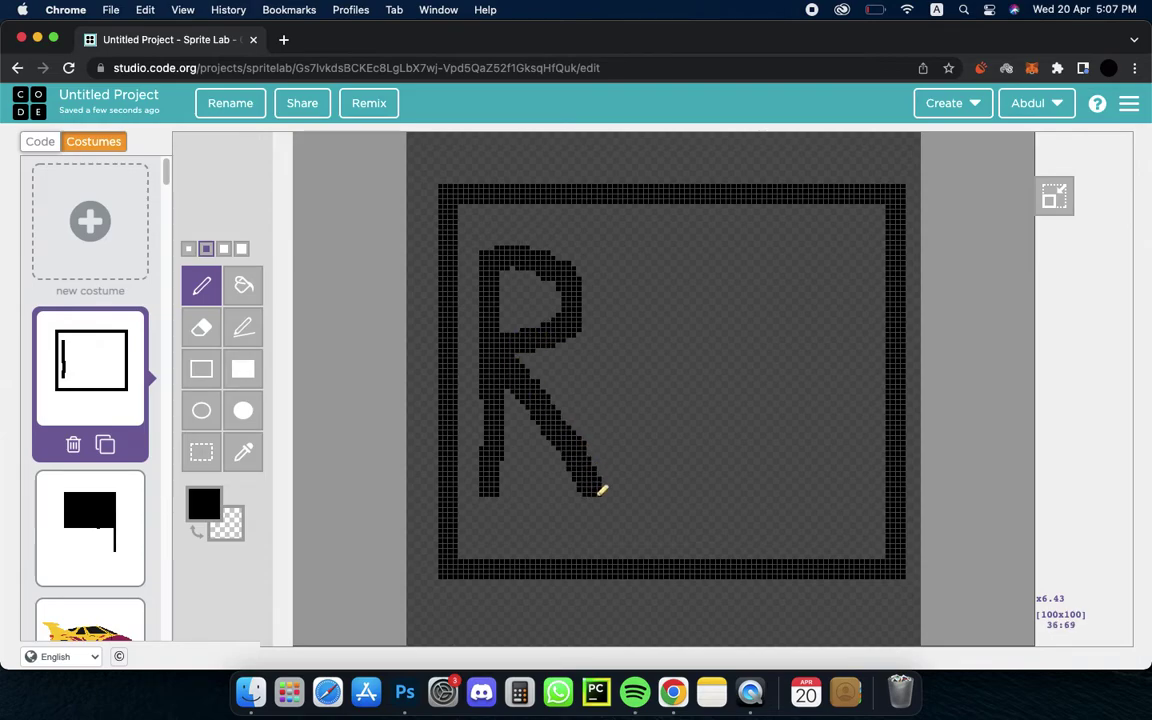
drag(655, 338, 679, 425)
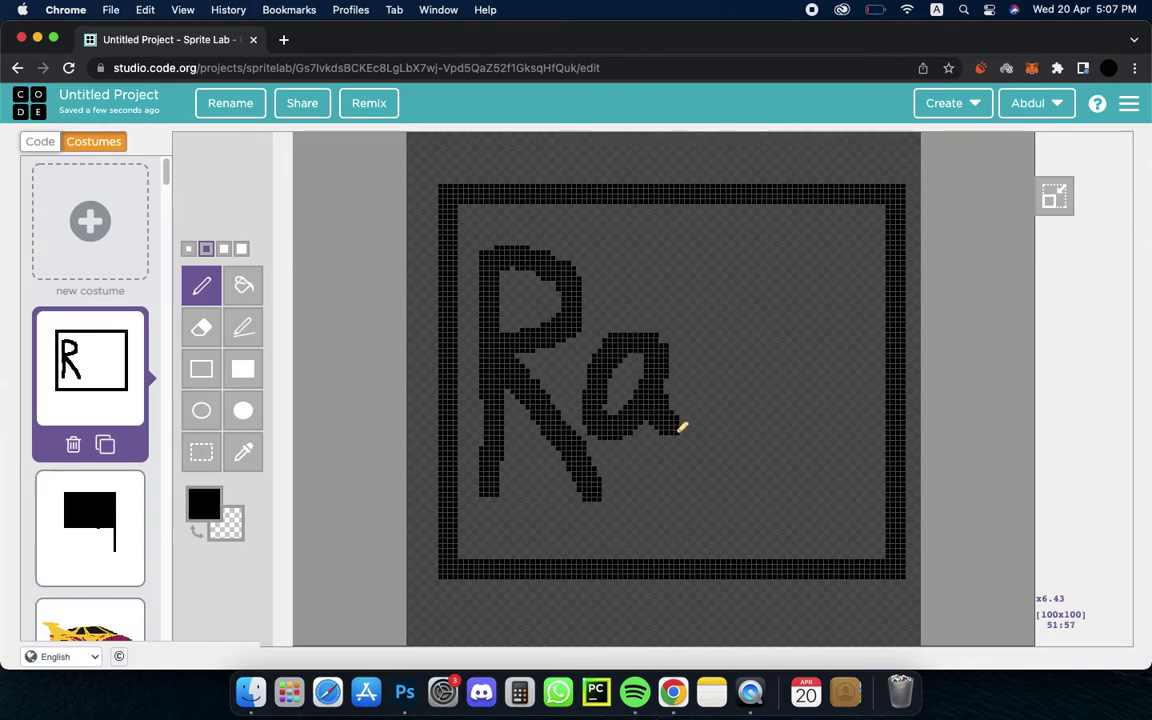
mouse_move(740, 337)
mouse_down()
mouse_move(719, 410)
mouse_move(764, 425)
mouse_up()
mouse_move(770, 373)
mouse_down()
mouse_move(797, 371)
mouse_move(840, 409)
mouse_up()
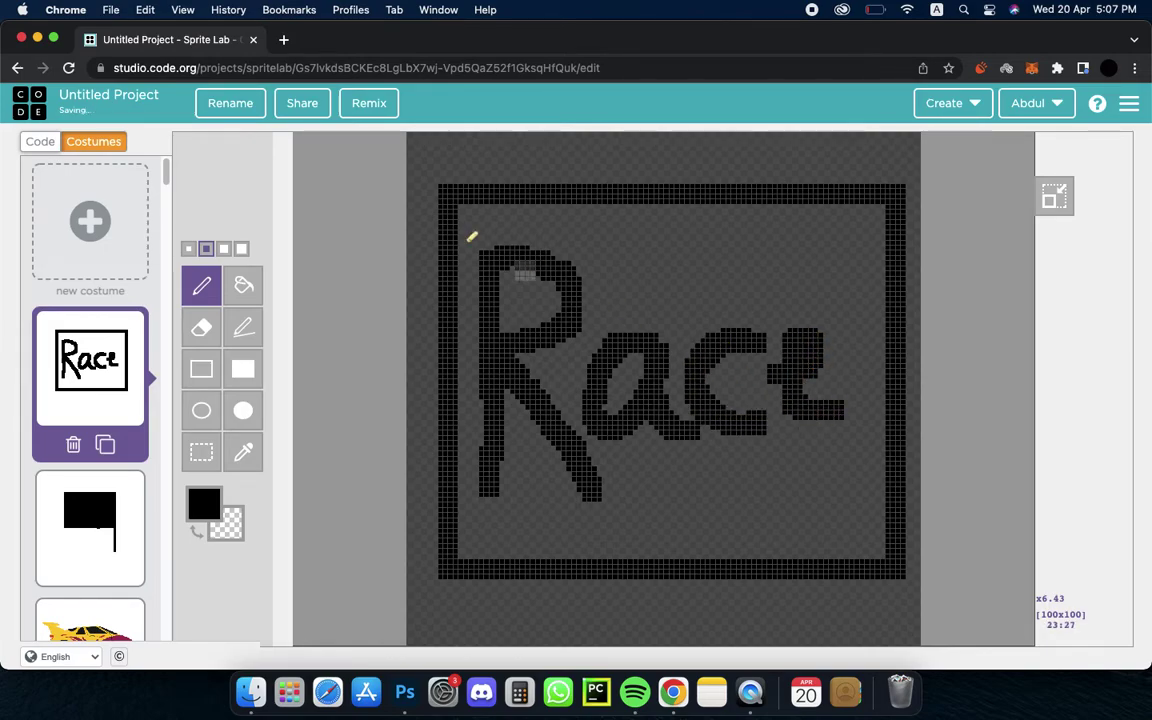
Give the third sprite the Race costume at (200, 335) and test its placement
click(37, 141)
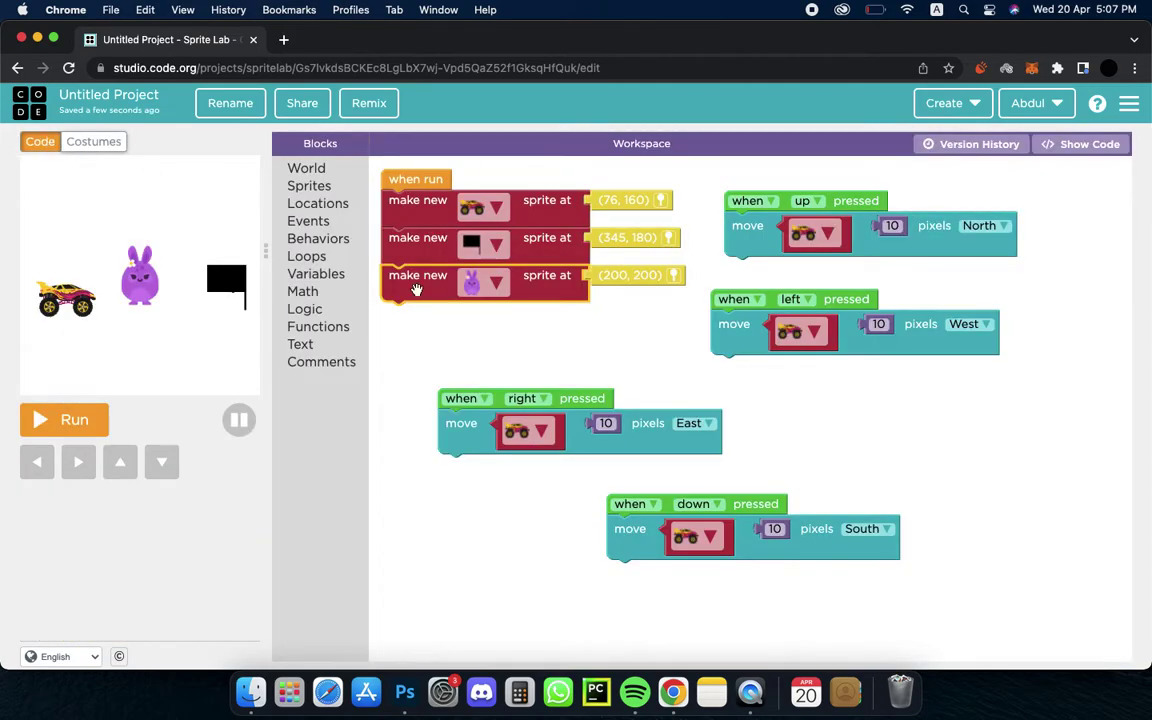
click(496, 284)
click(468, 304)
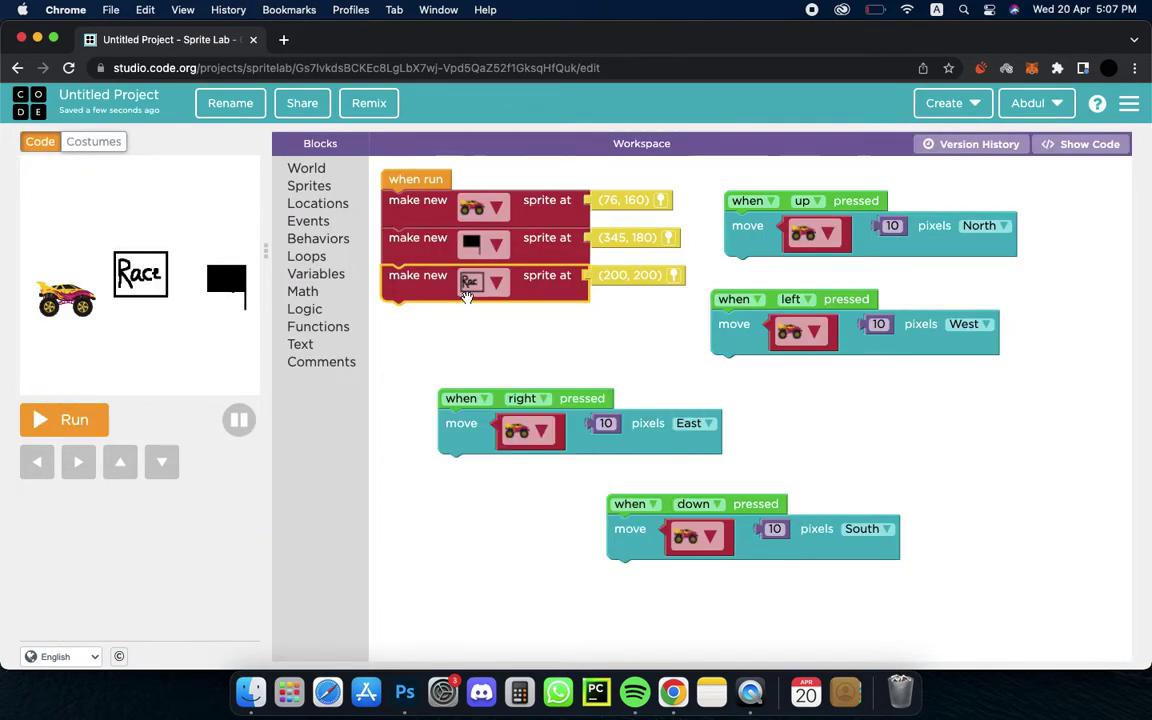
click(675, 278)
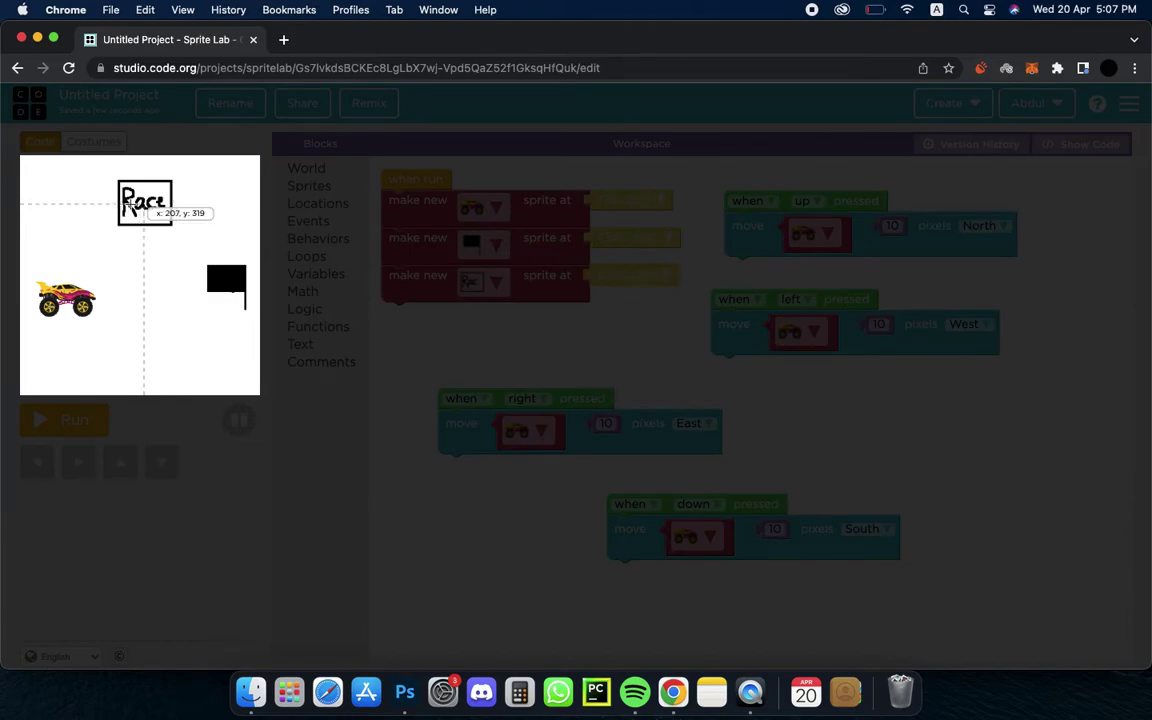
click(140, 197)
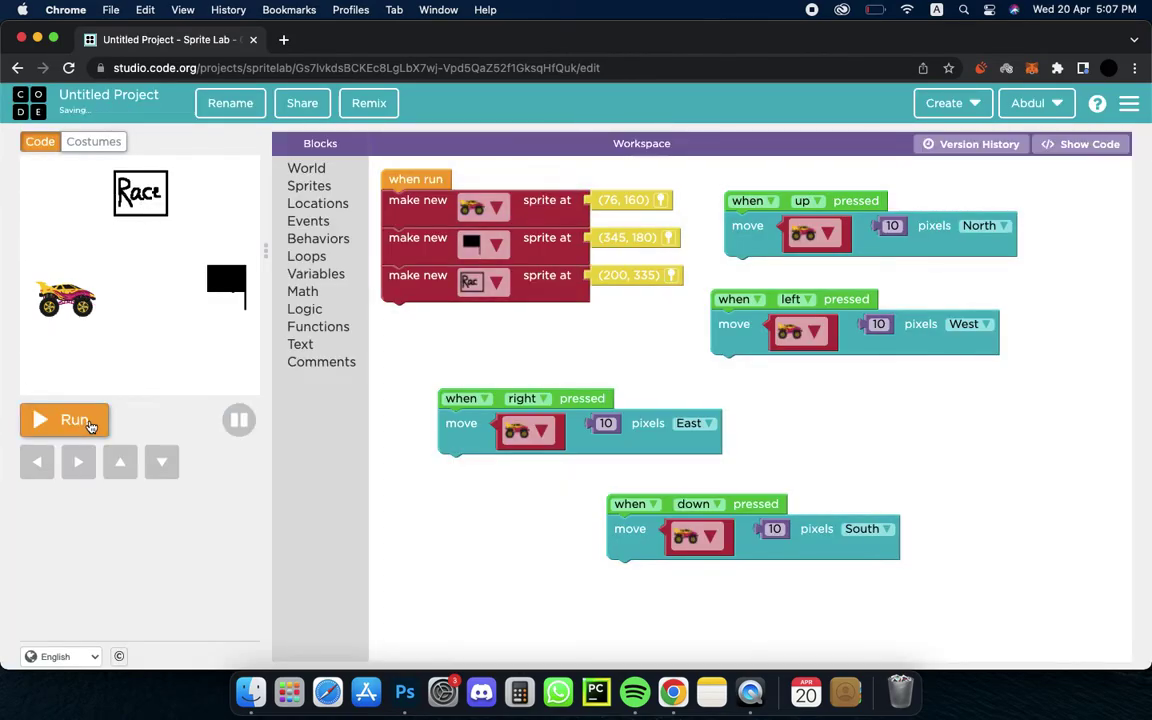
click(90, 424)
click(75, 421)
Insert a 'set background to' block under 'when run', above the sprite-creating blocks
click(428, 228)
drag(428, 234, 440, 306)
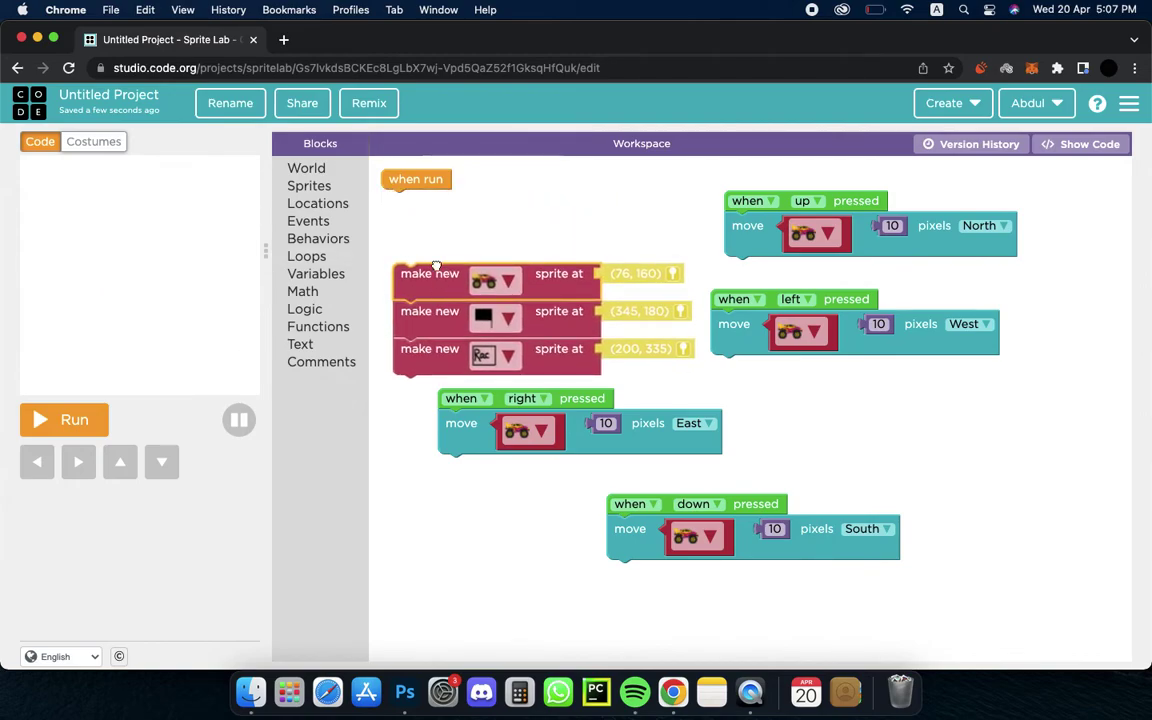
click(300, 170)
drag(413, 195, 415, 235)
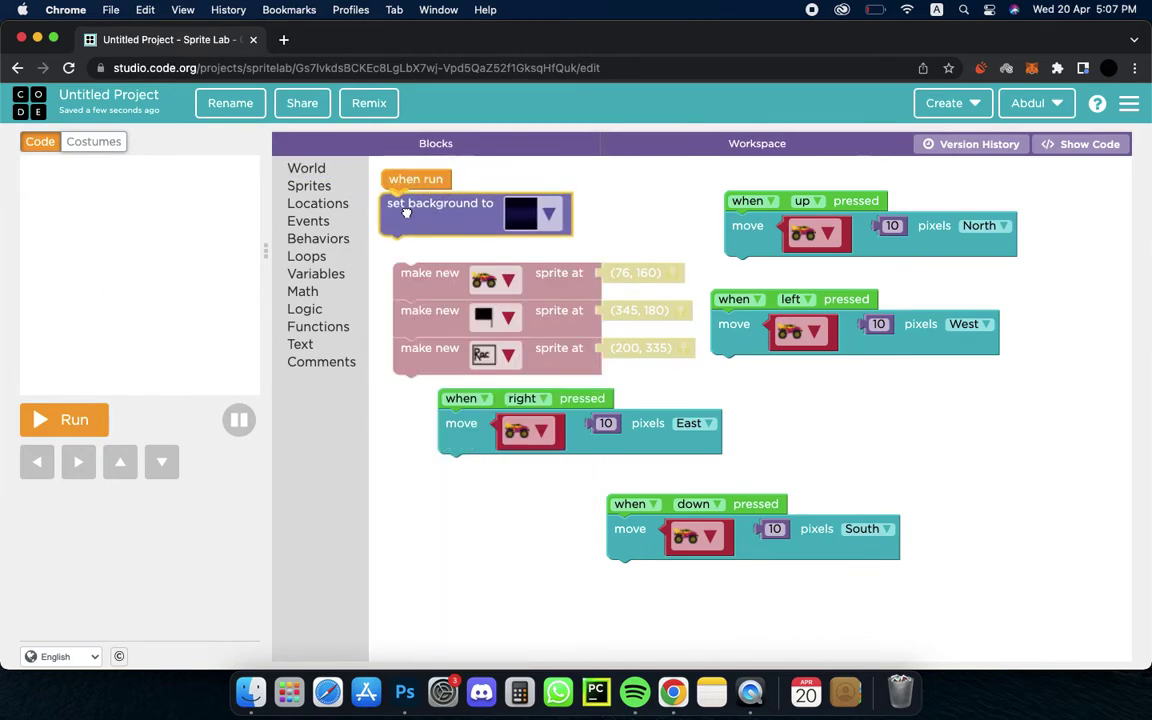
drag(423, 281, 412, 256)
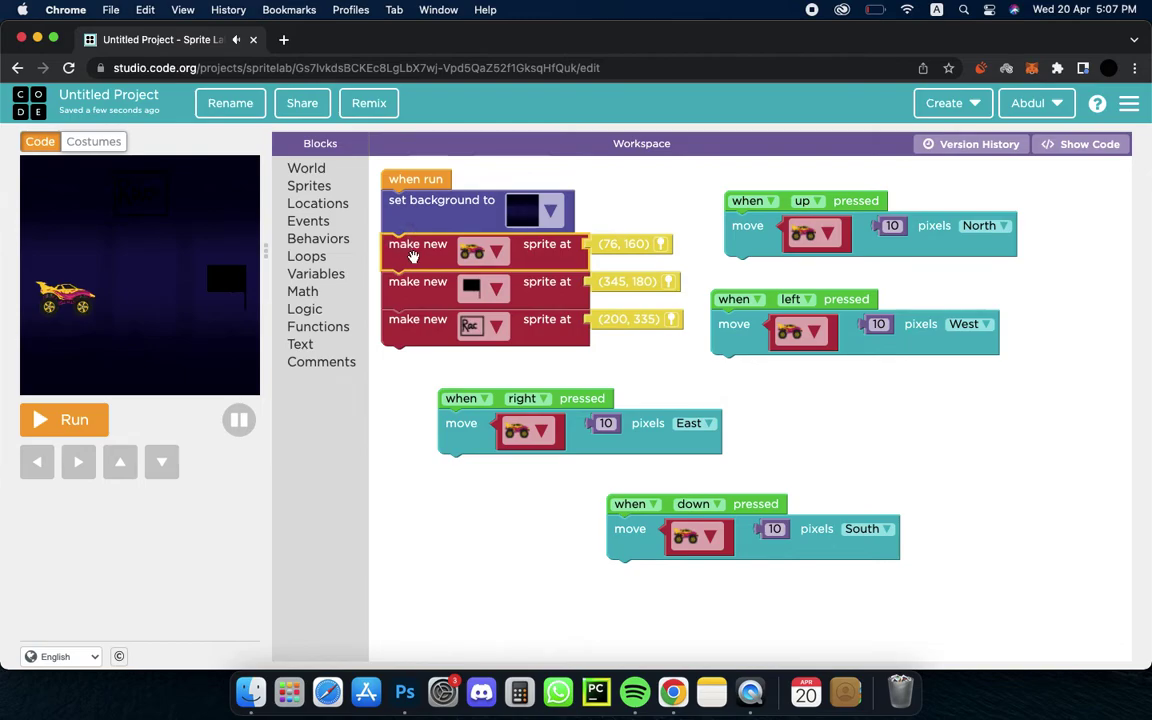
Search the full backgrounds library and pick the city skyline image
click(550, 207)
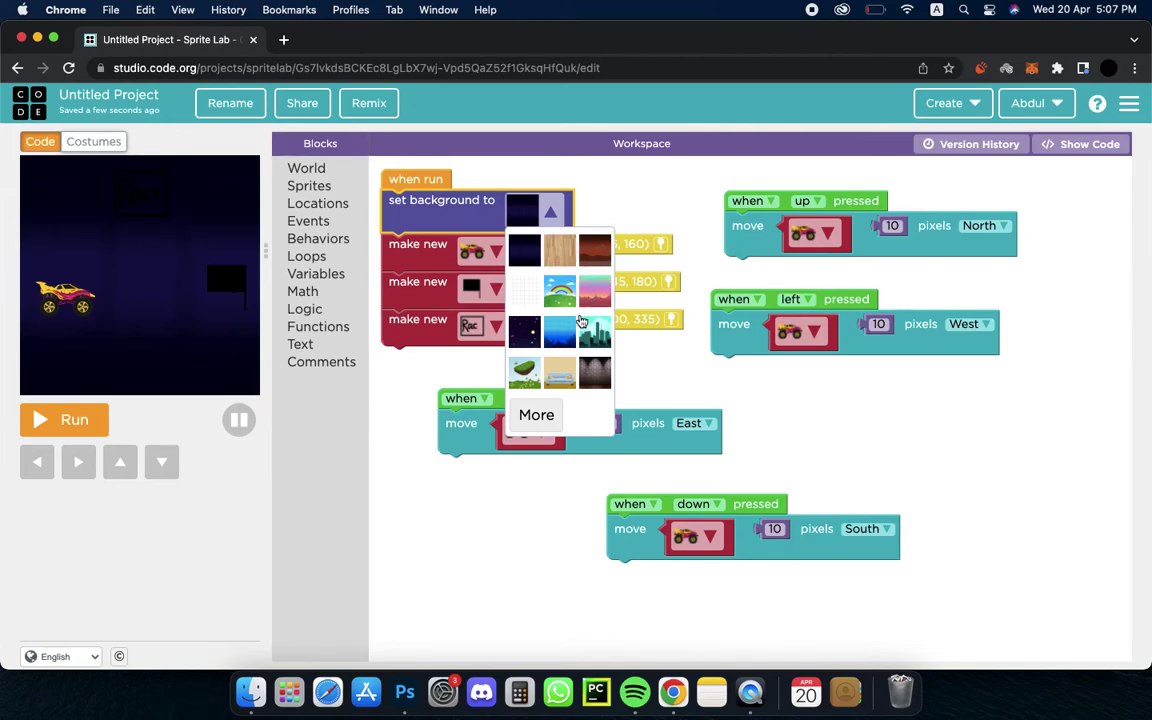
click(549, 405)
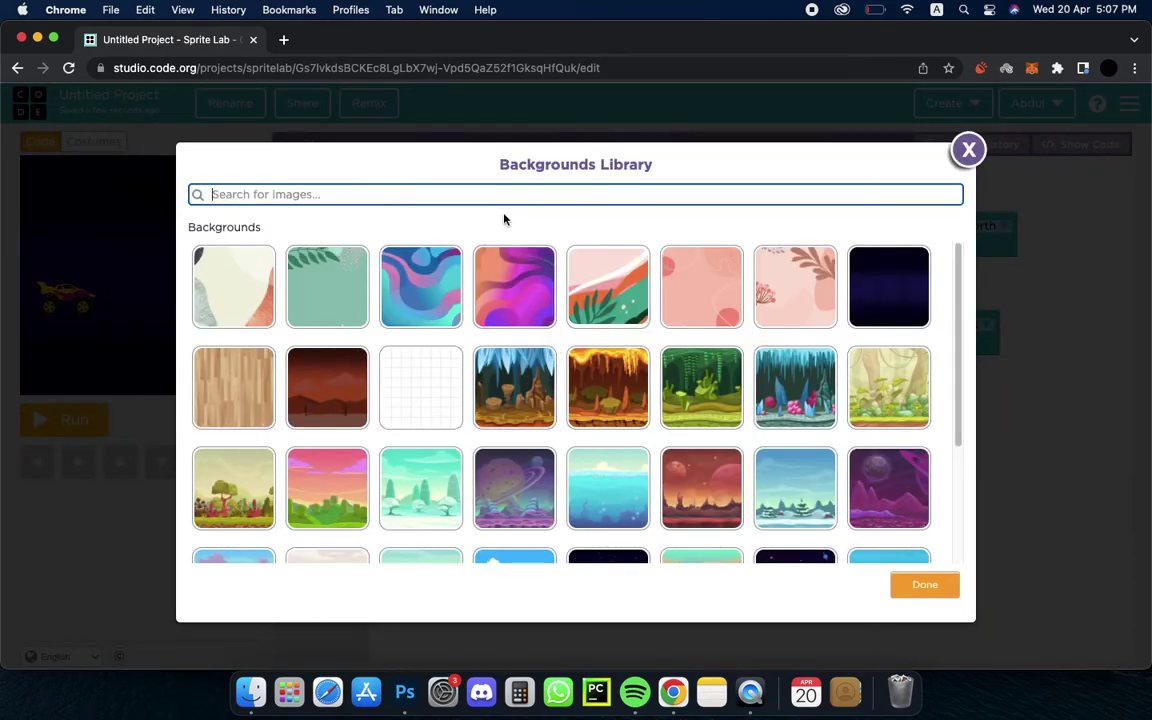
text(race)
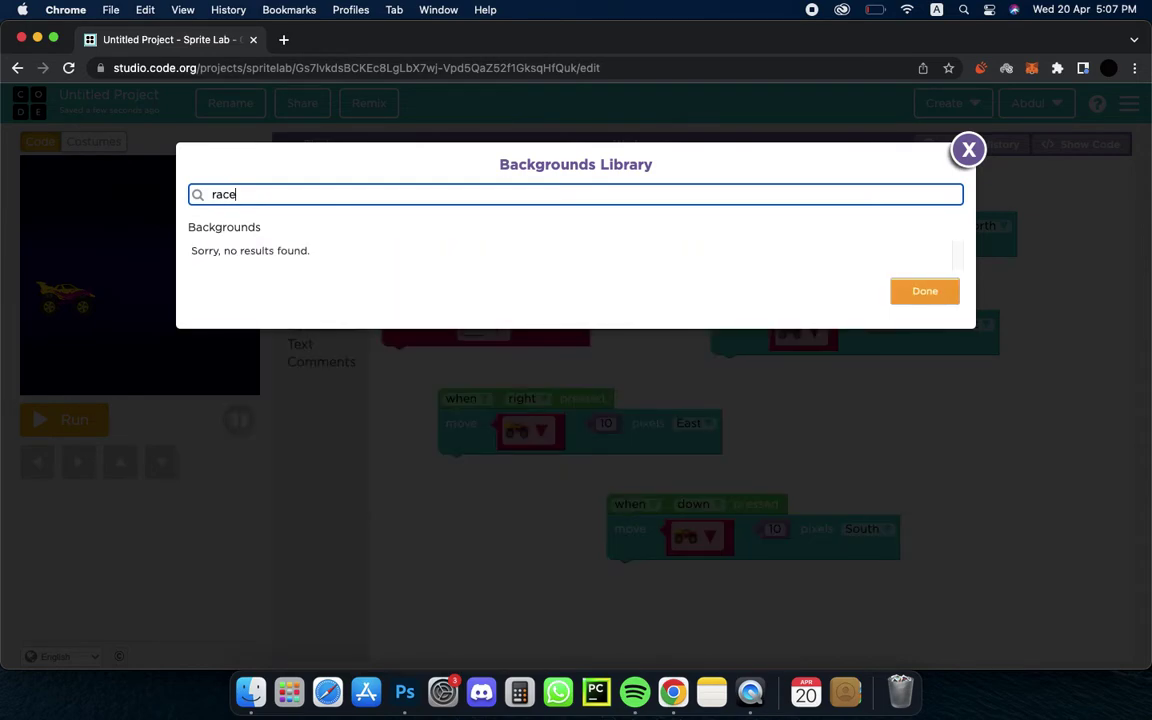
key(BackSpace)
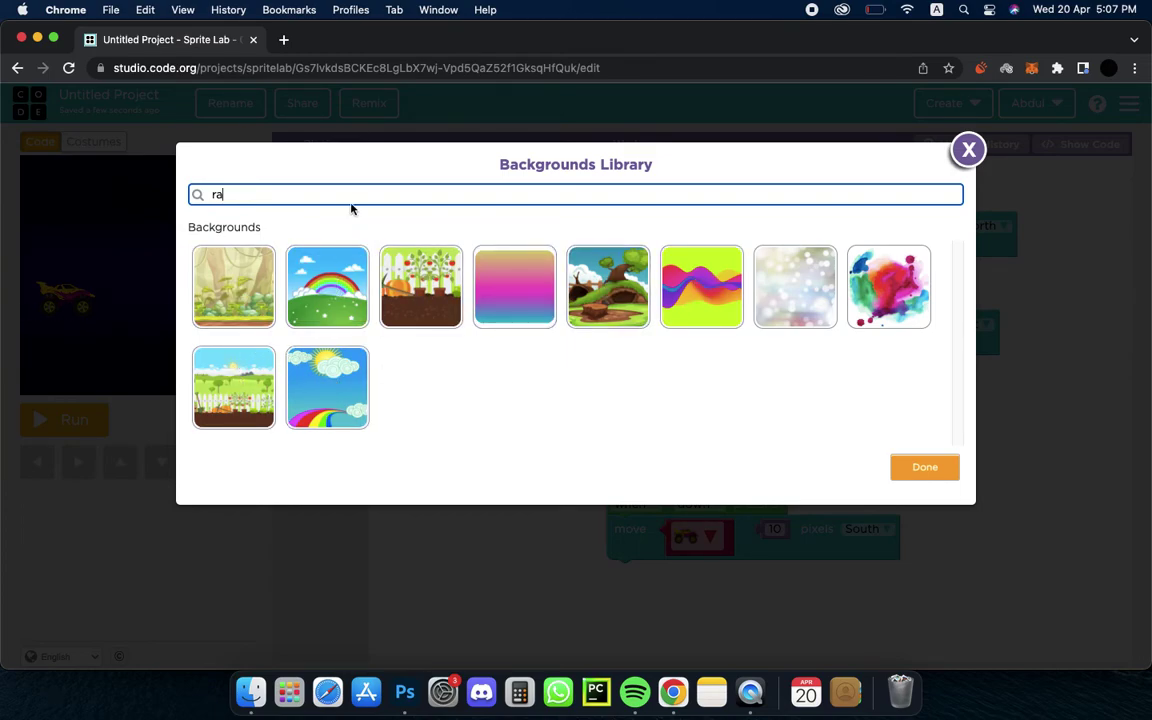
key(BackSpace)
scroll(365, 419, down, 1)
scroll(365, 419, down, 2)
scroll(365, 419, down, 1)
scroll(369, 421, down, 1)
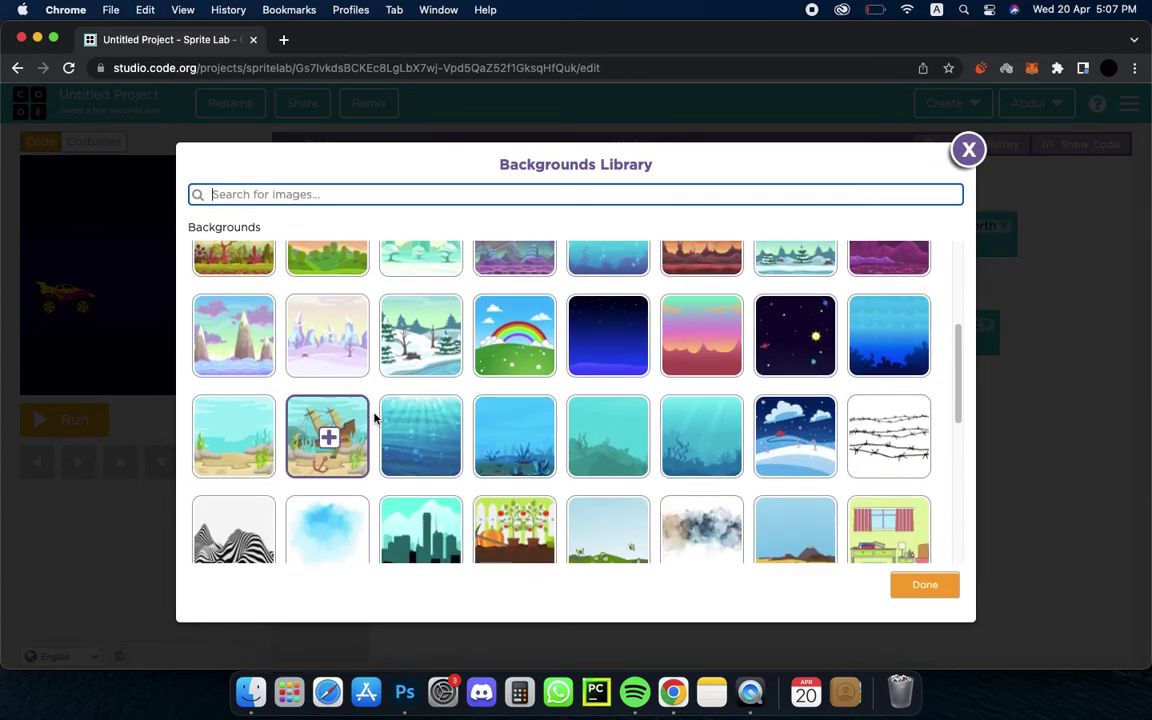
scroll(365, 418, down, 2)
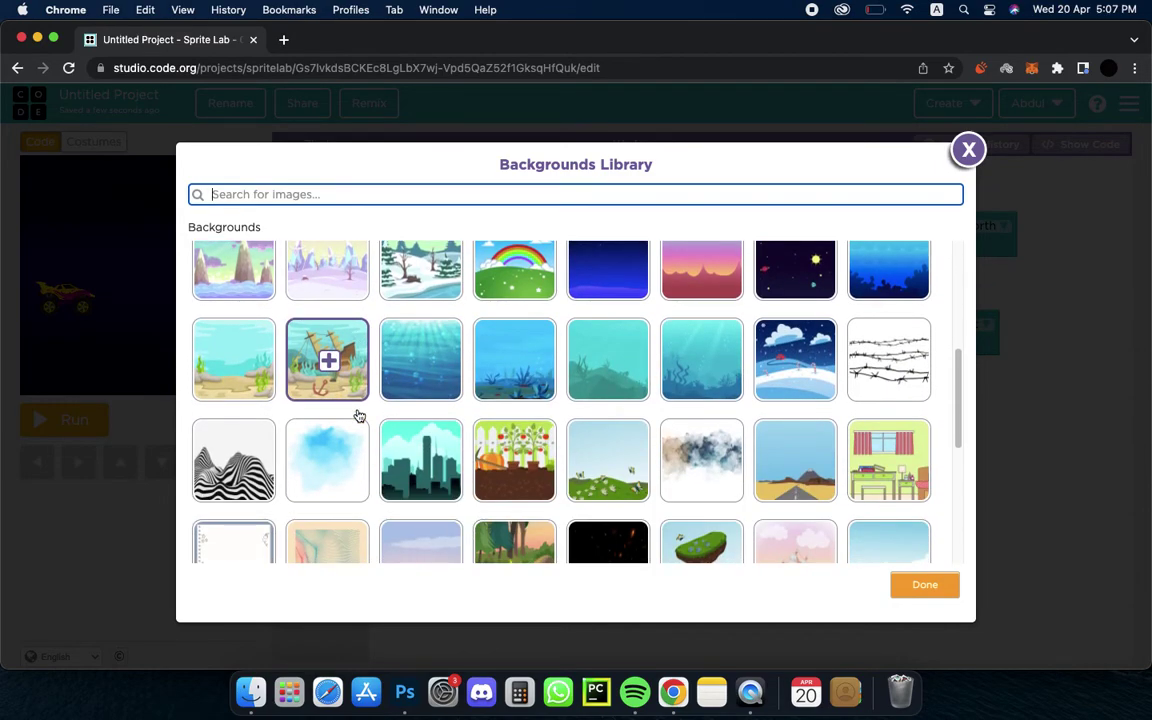
click(392, 418)
click(918, 587)
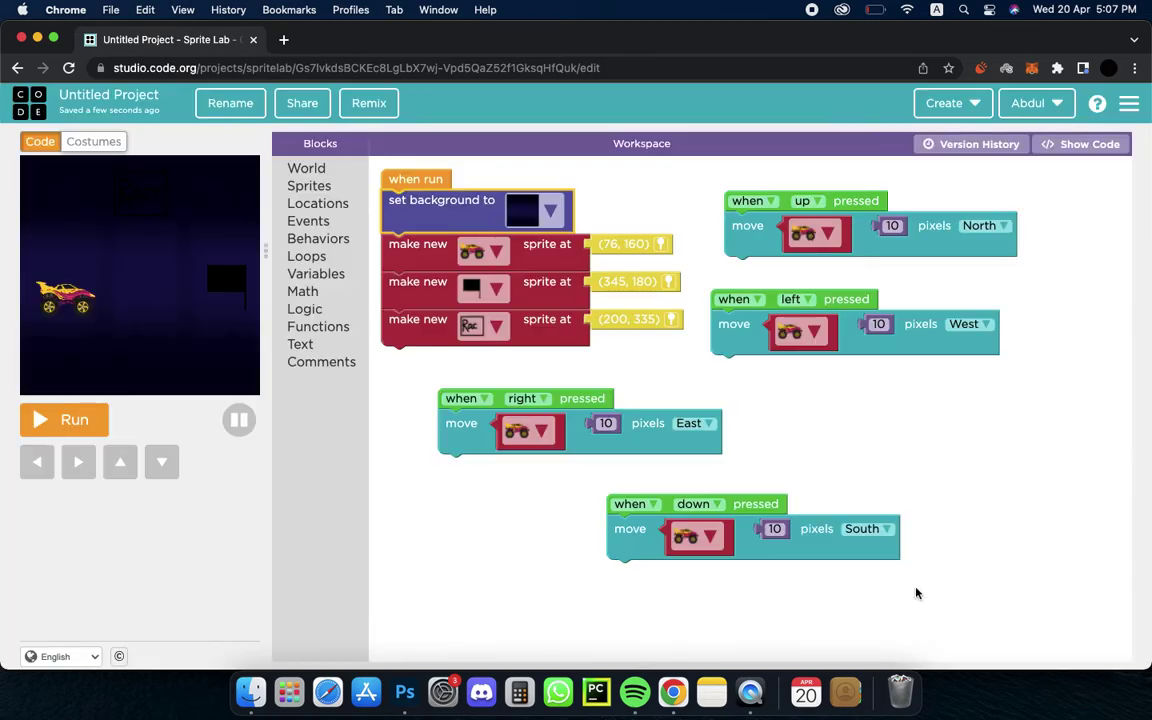
Set the start background to the wood texture instead of the city skyline
click(550, 215)
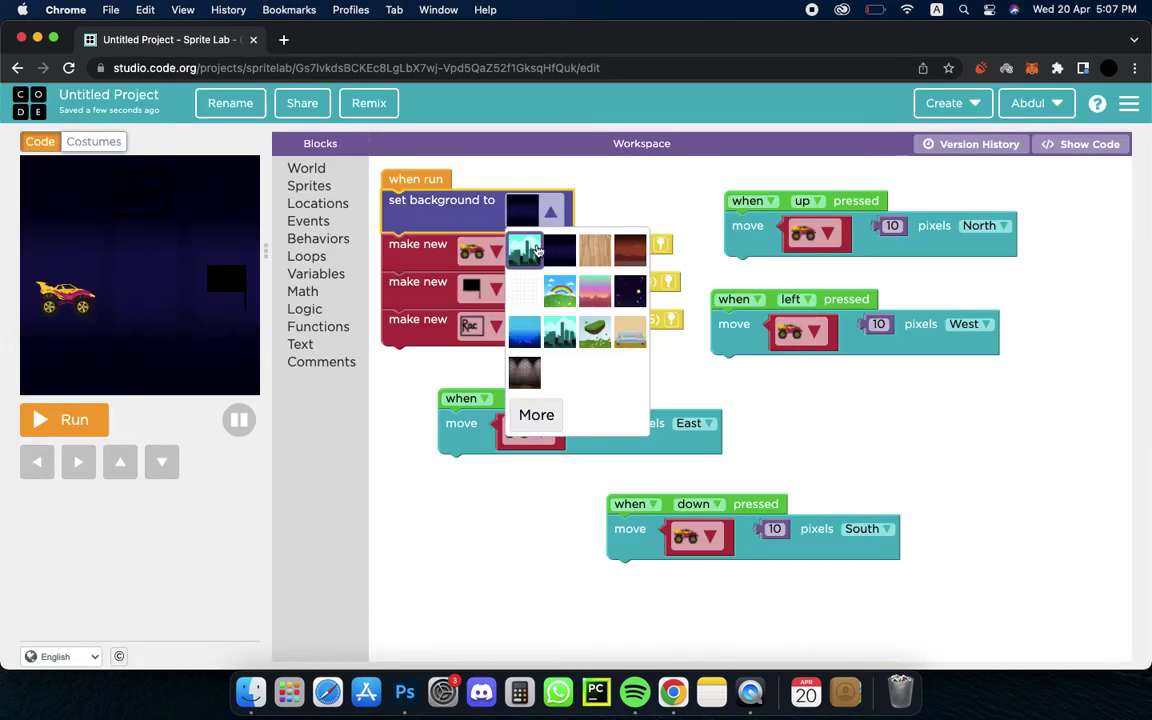
click(531, 247)
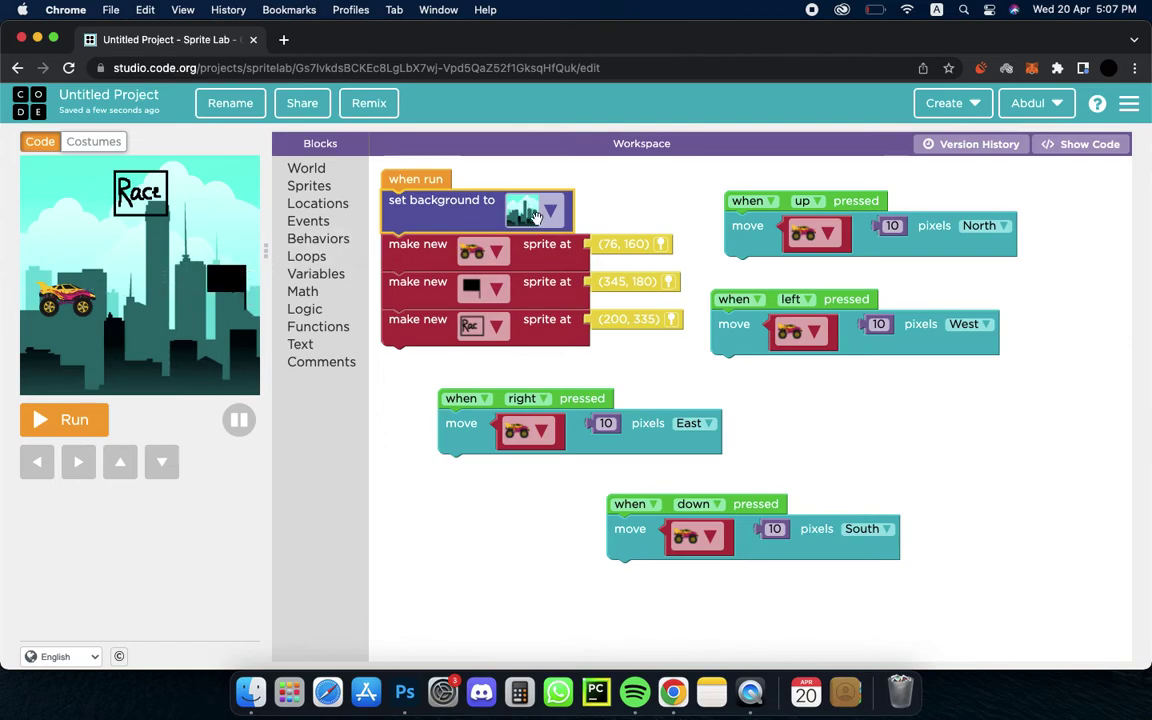
click(545, 210)
click(586, 246)
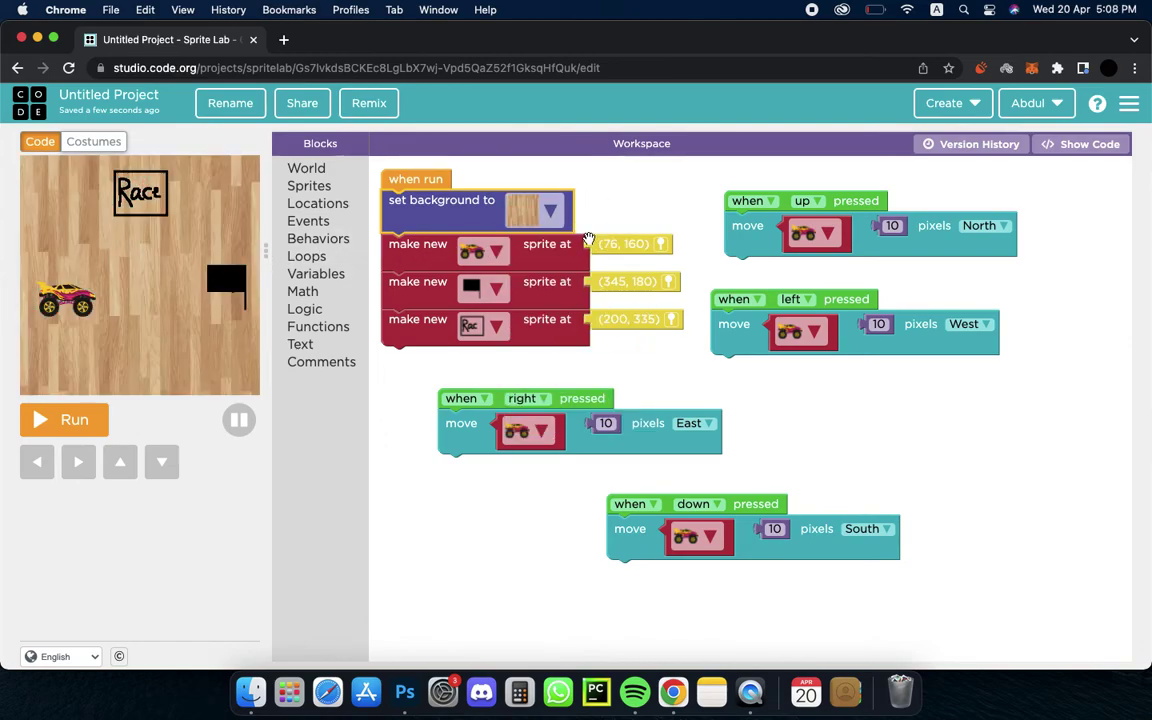
Run the game and drive the truck right to the black flag on the wood background
click(63, 432)
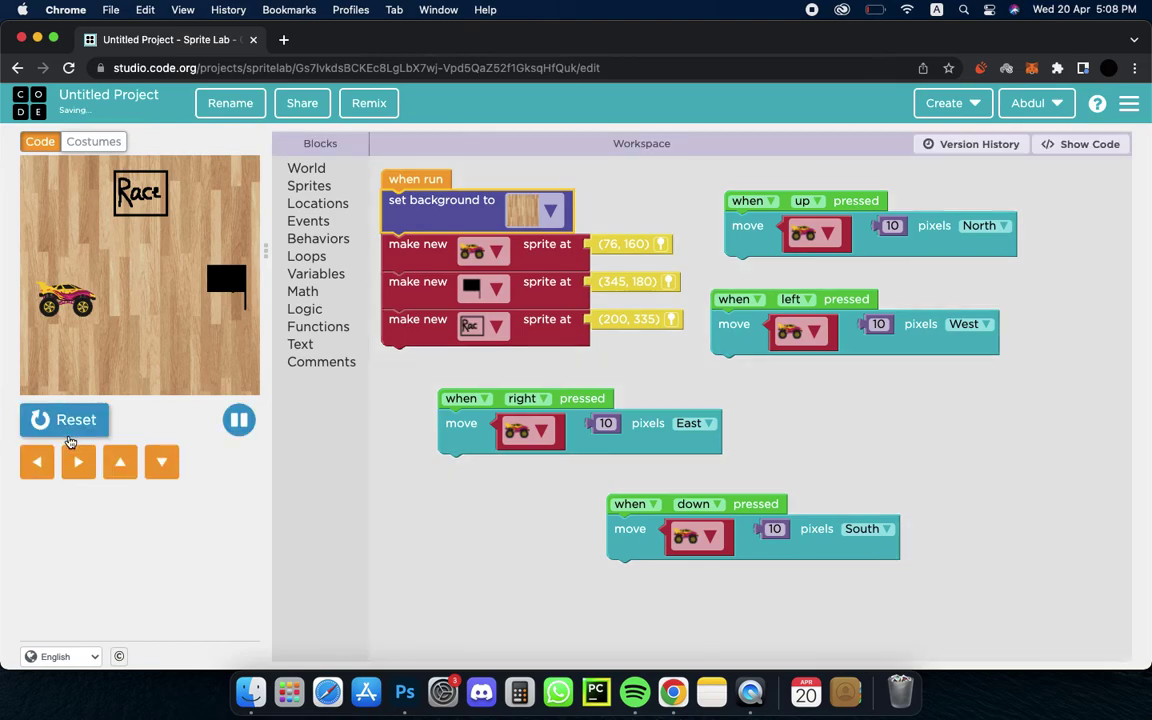
key(Right)
key(Right)
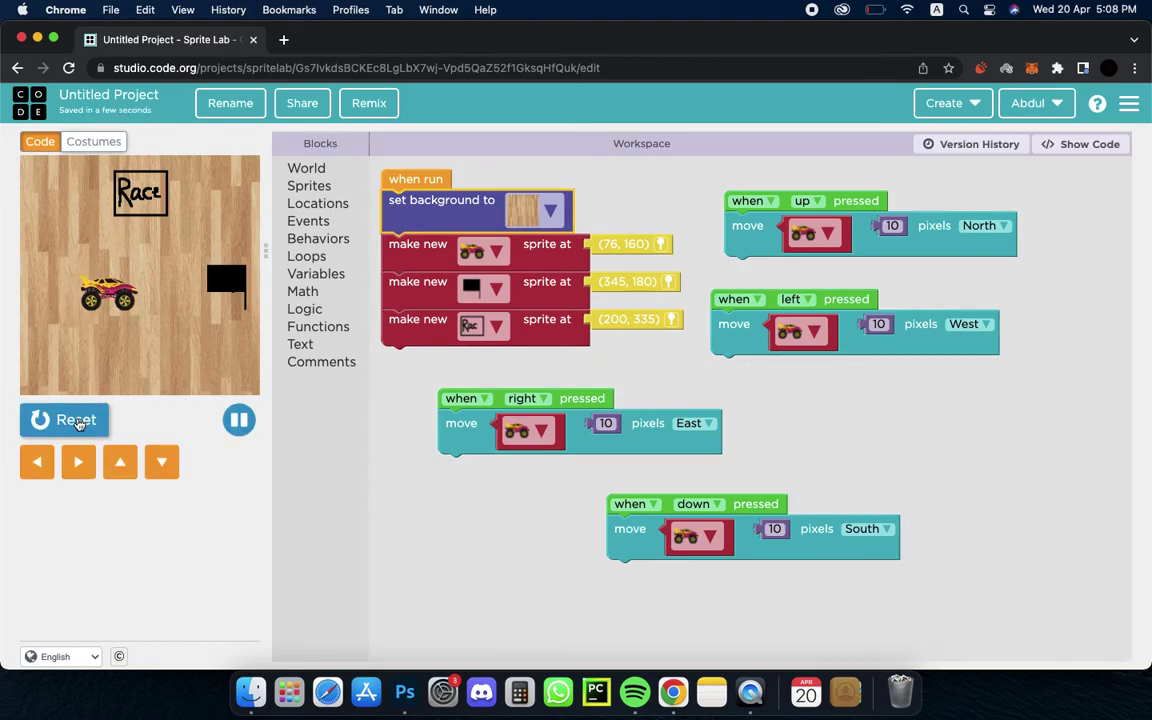
key(Right)
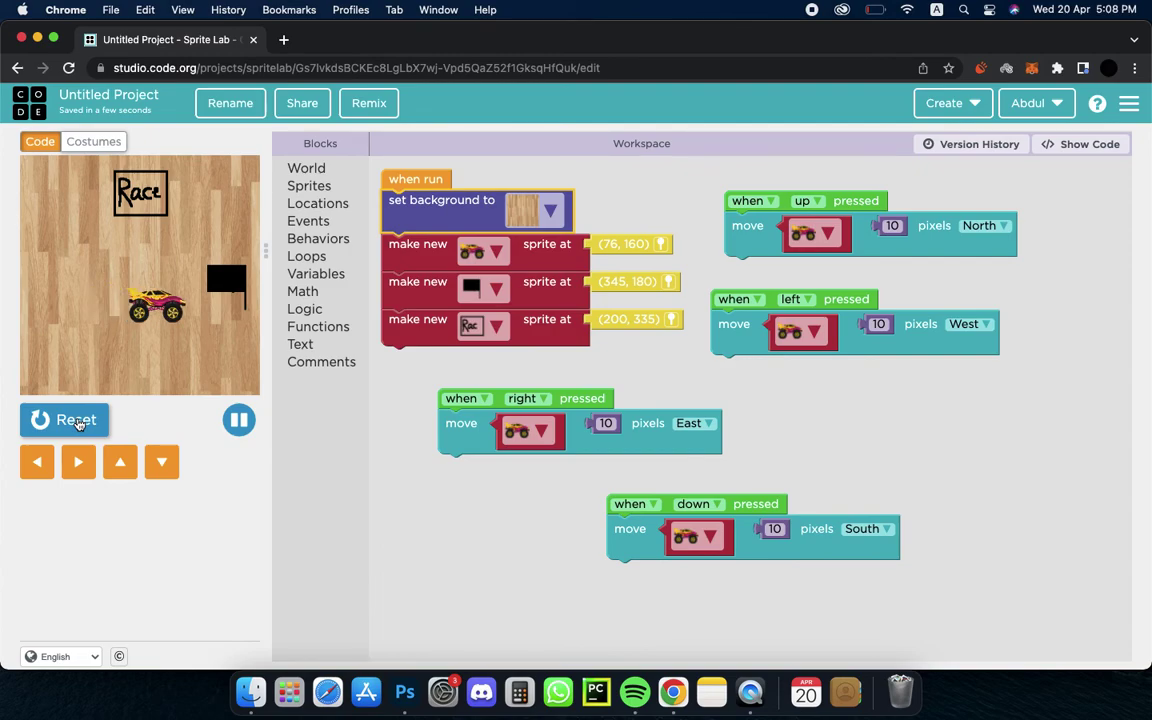
key(Right)
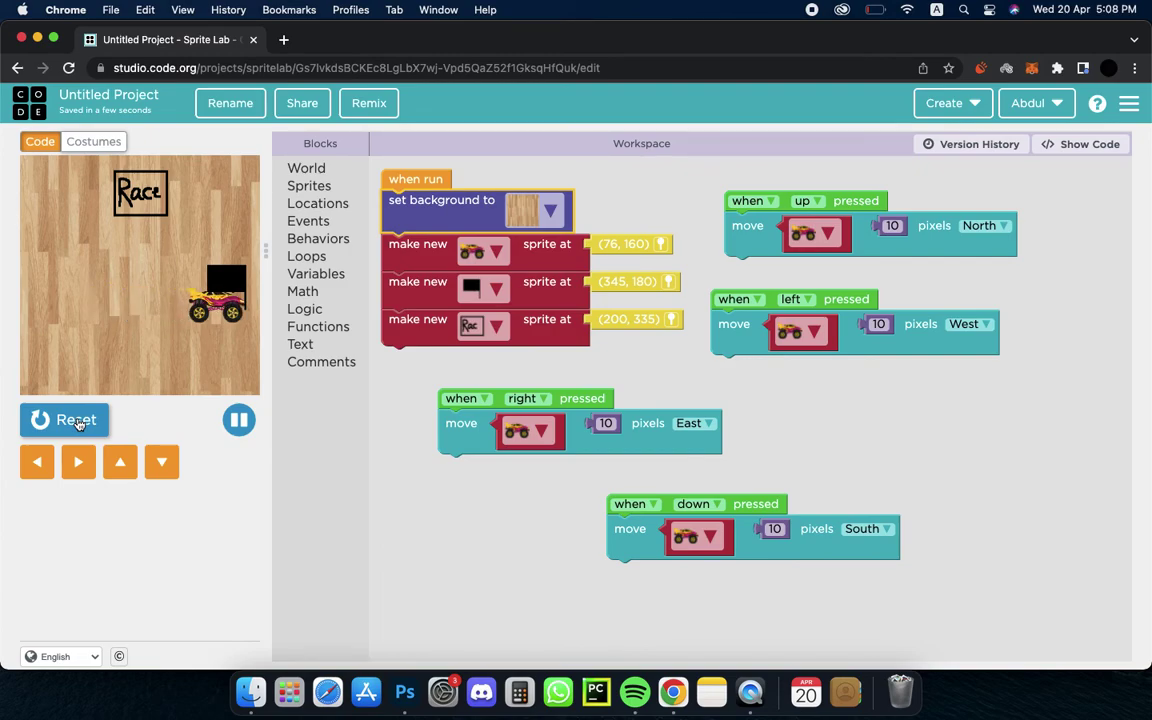
key(Left)
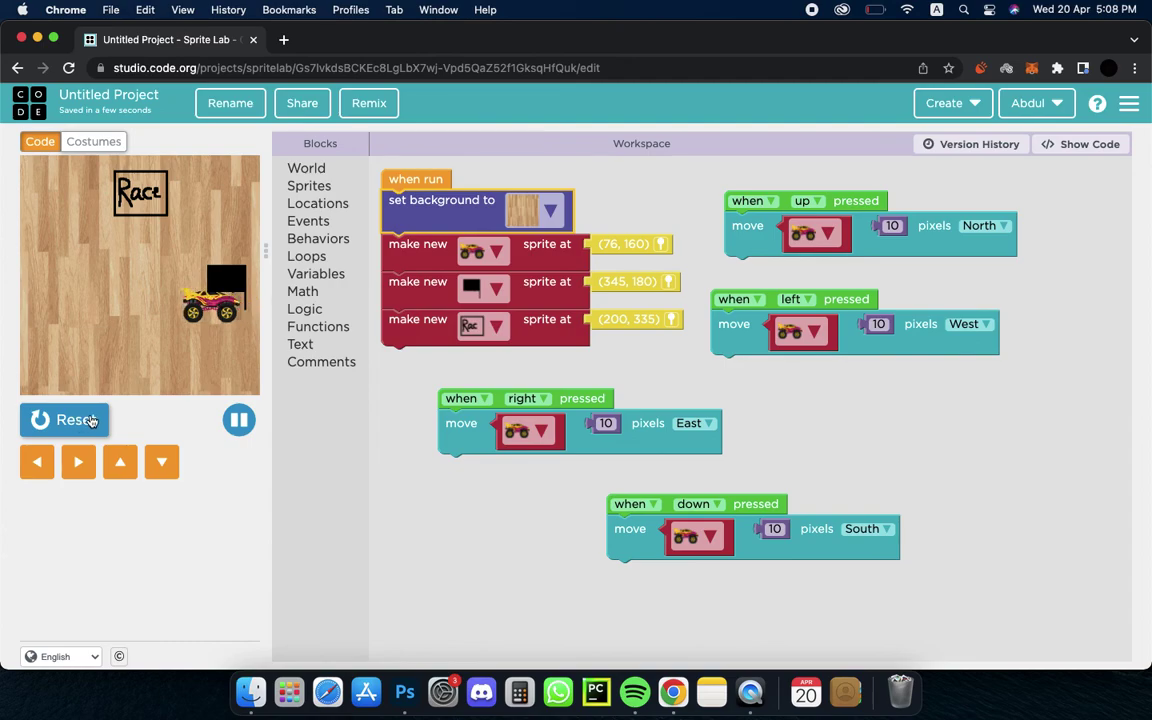